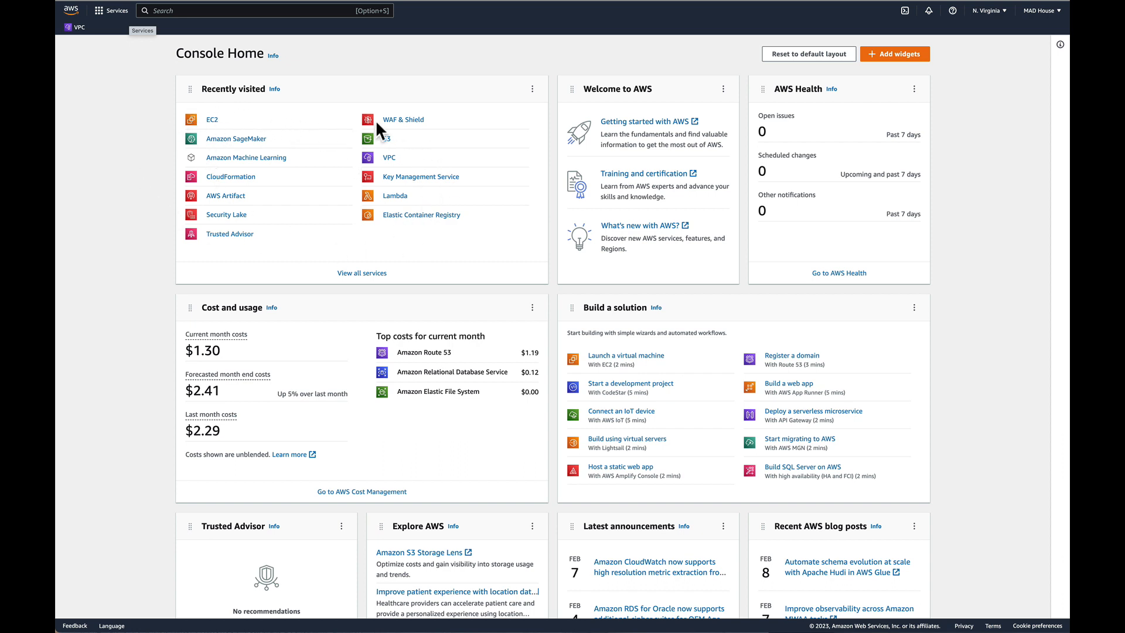
Look up ec2 in the console search and open the EC2 service from the Compute category.
{"action": "left_click", "coordinate": [172, 11]}
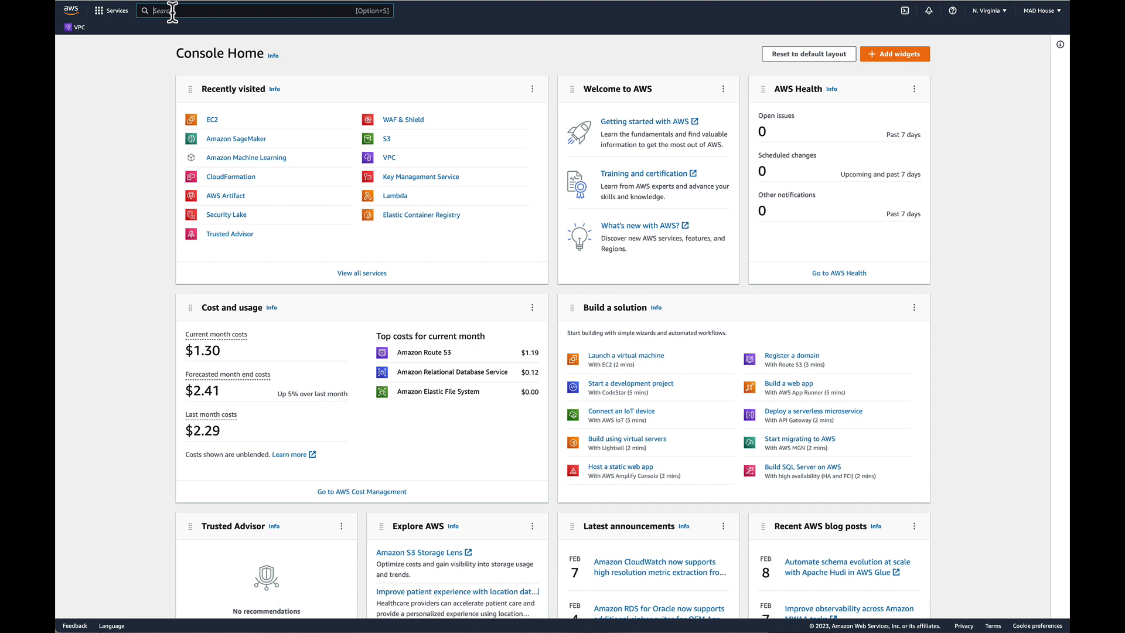
{"action": "type", "text": "ec2"}
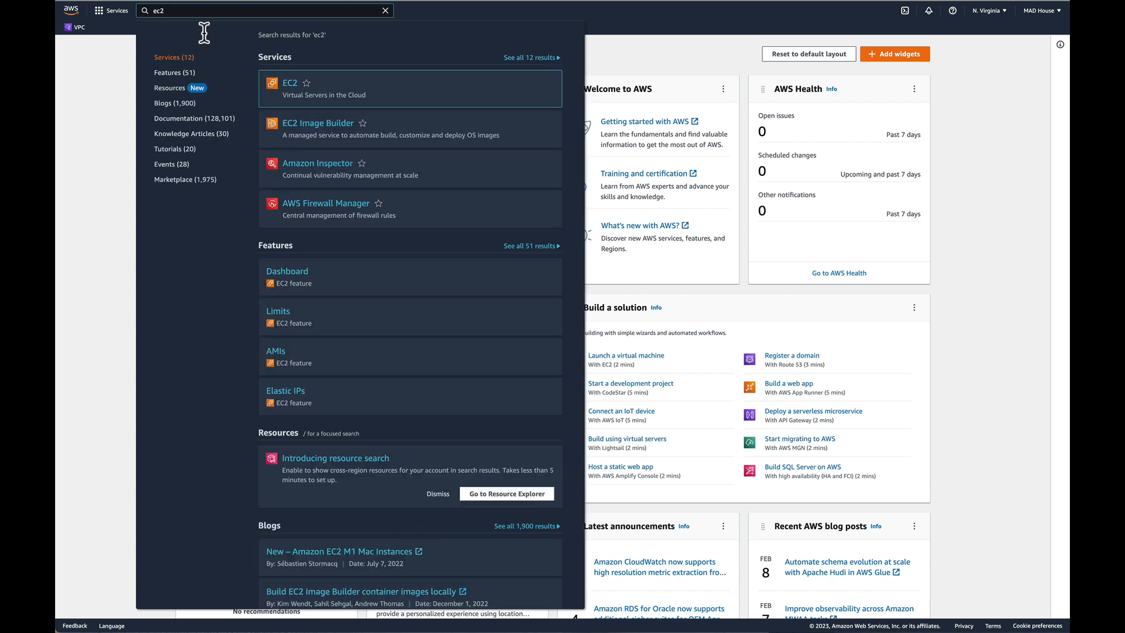
{"action": "mouse_move", "coordinate": [332, 90]}
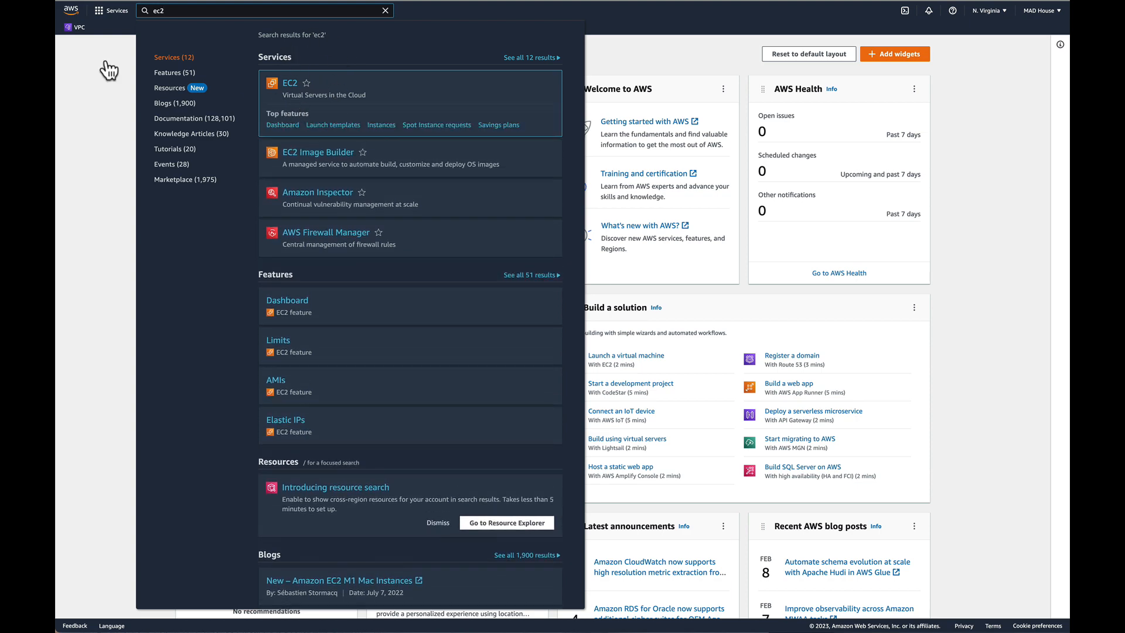
{"action": "left_click", "coordinate": [100, 13]}
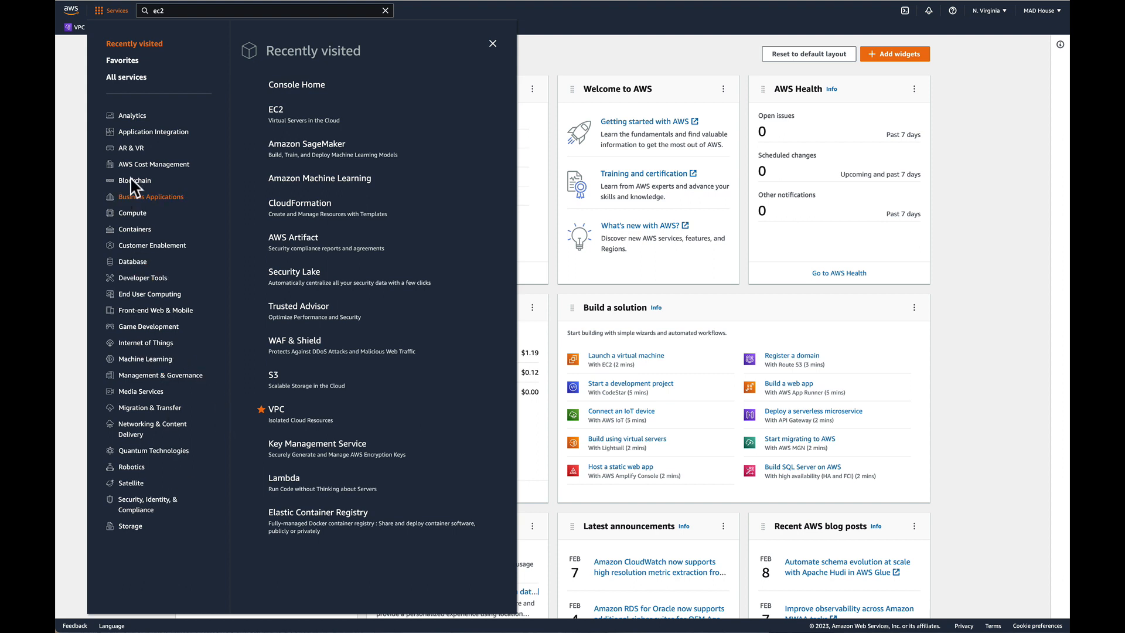
{"action": "left_click", "coordinate": [132, 215]}
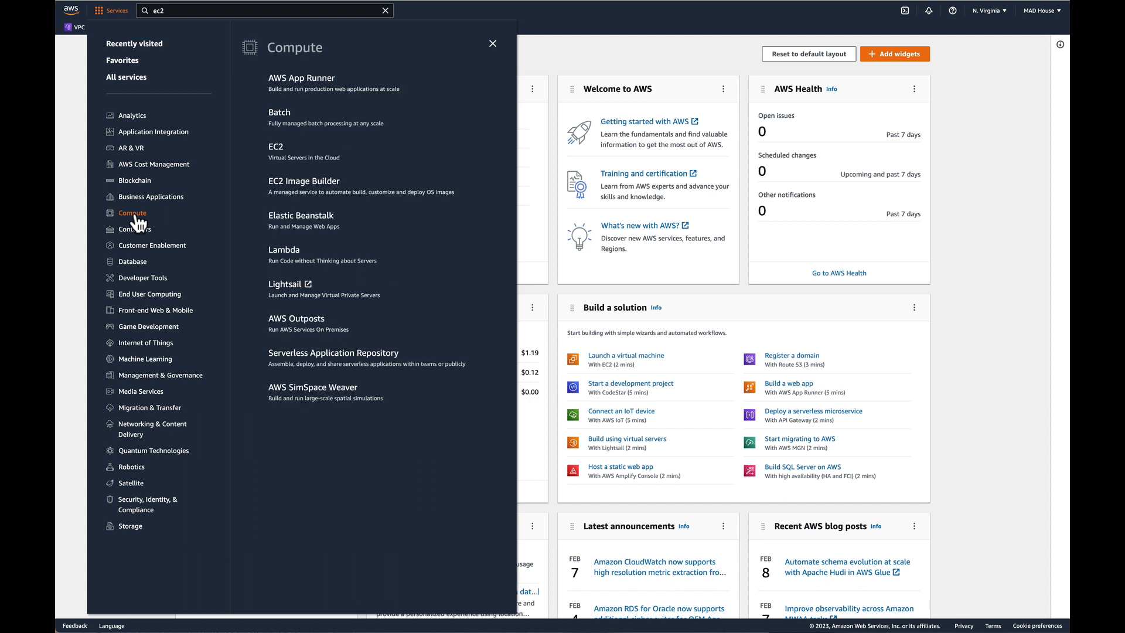
{"action": "left_click", "coordinate": [285, 153]}
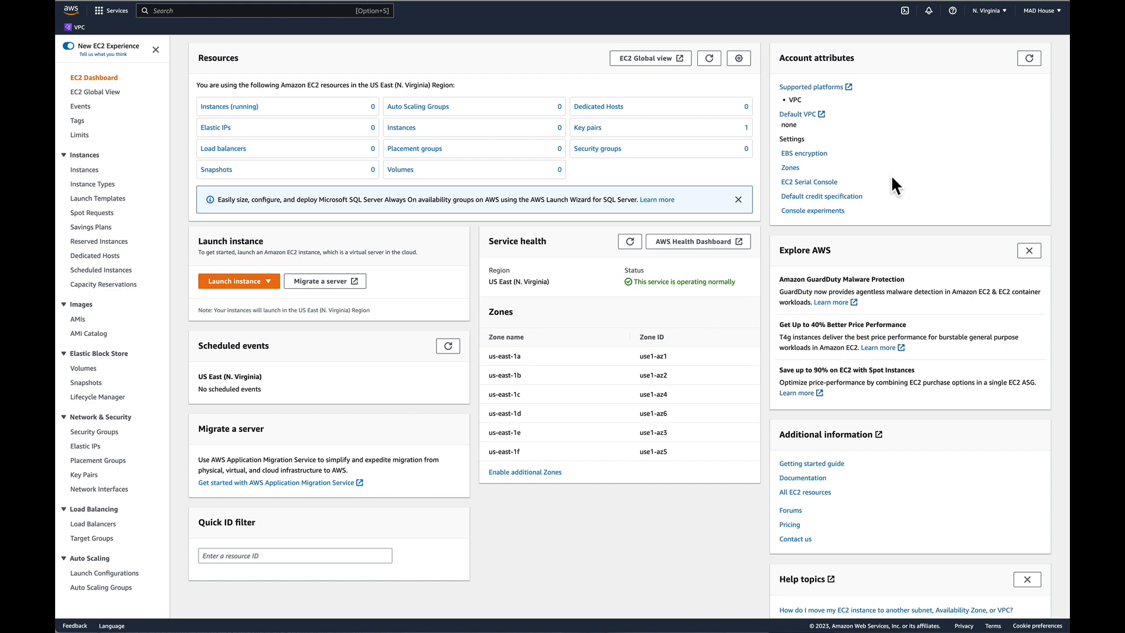
Review the list of available regions and examine the resource counts per region in EC2 Global View.
{"action": "left_click", "coordinate": [990, 11]}
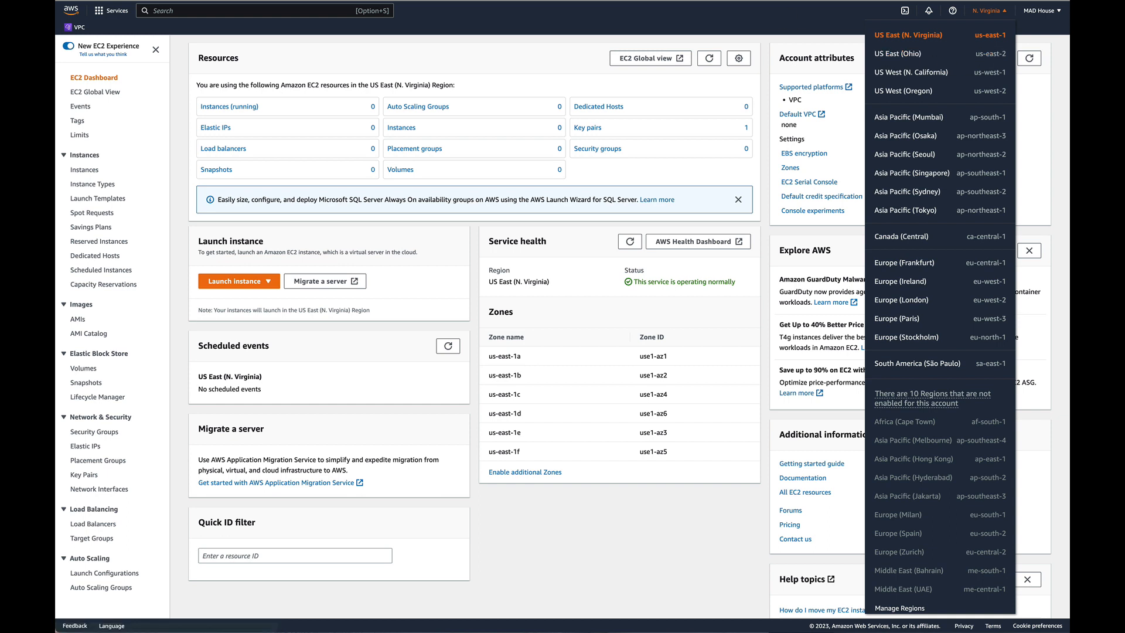
{"action": "left_click", "coordinate": [88, 107]}
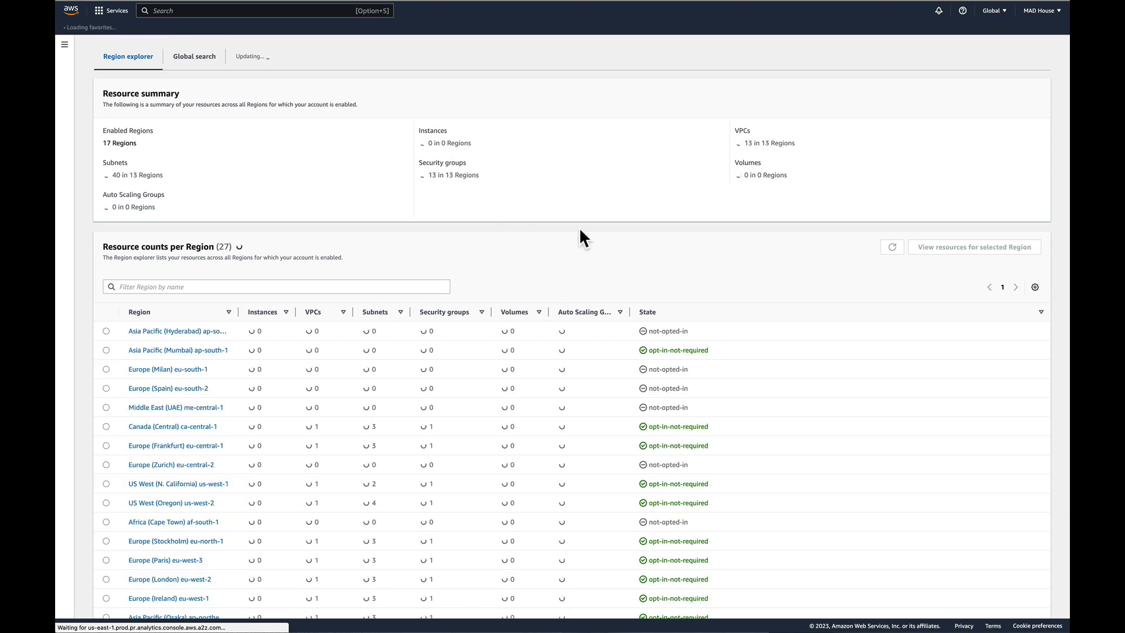
{"action": "scroll", "coordinate": [539, 248], "scroll_direction": "down", "scroll_amount": 2}
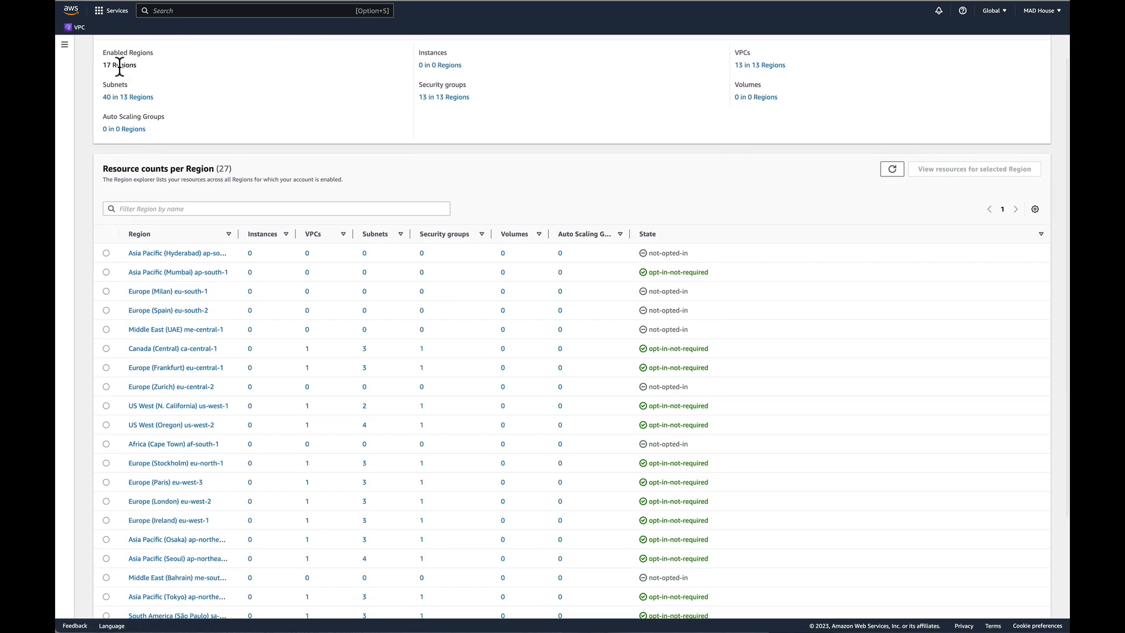
{"action": "scroll", "coordinate": [141, 88], "scroll_direction": "up", "scroll_amount": 1}
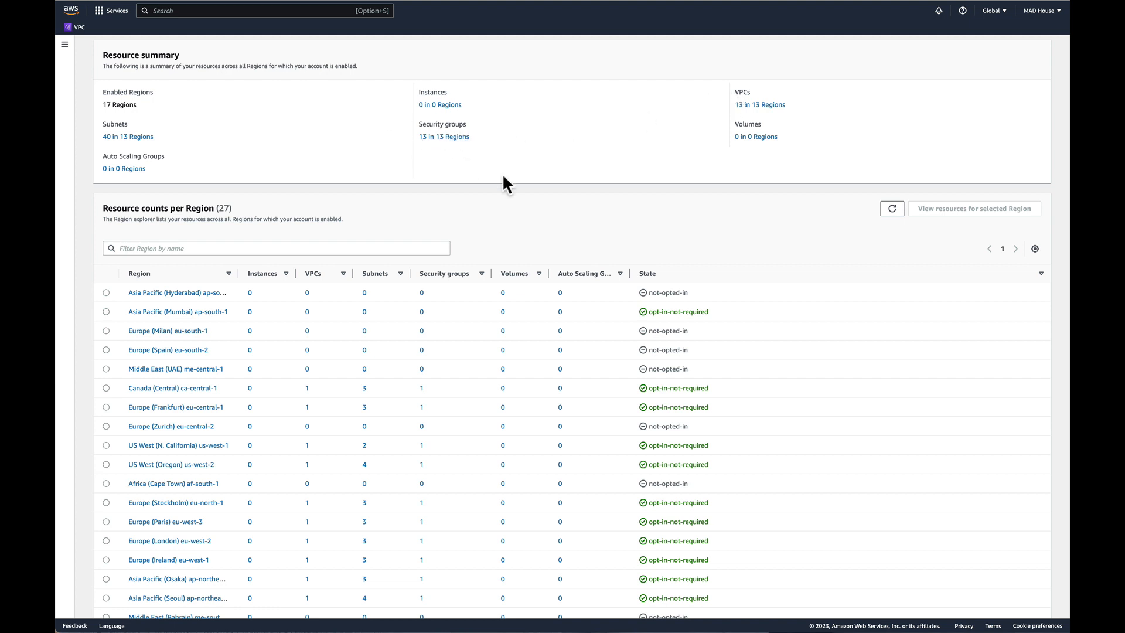
{"action": "left_click", "coordinate": [64, 44]}
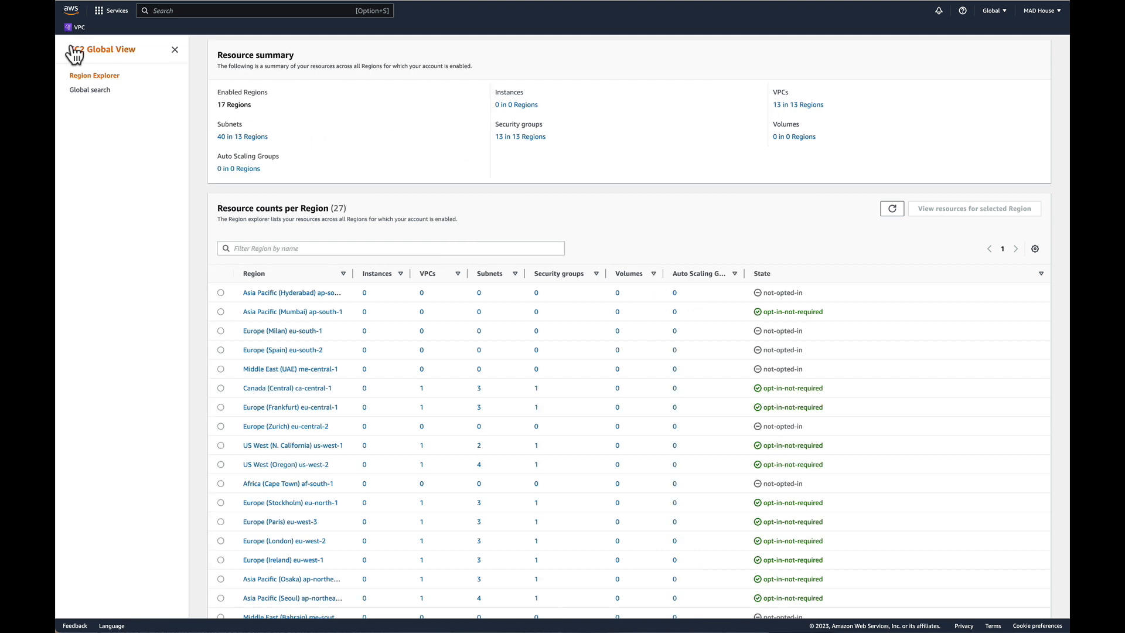
{"action": "left_click", "coordinate": [174, 50]}
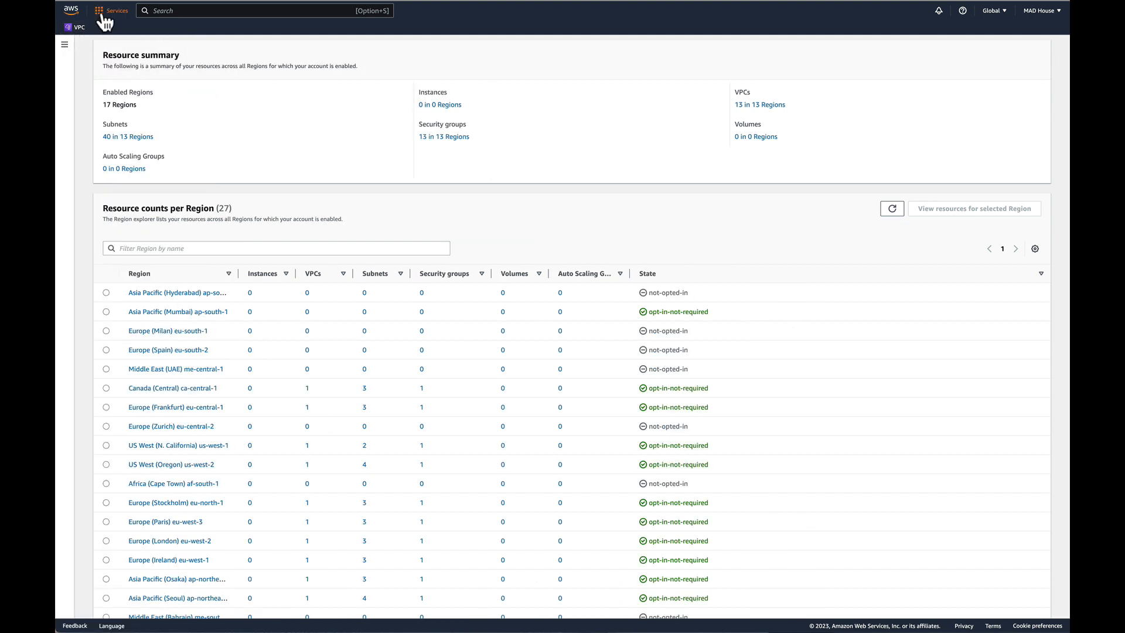
{"action": "left_click", "coordinate": [64, 50]}
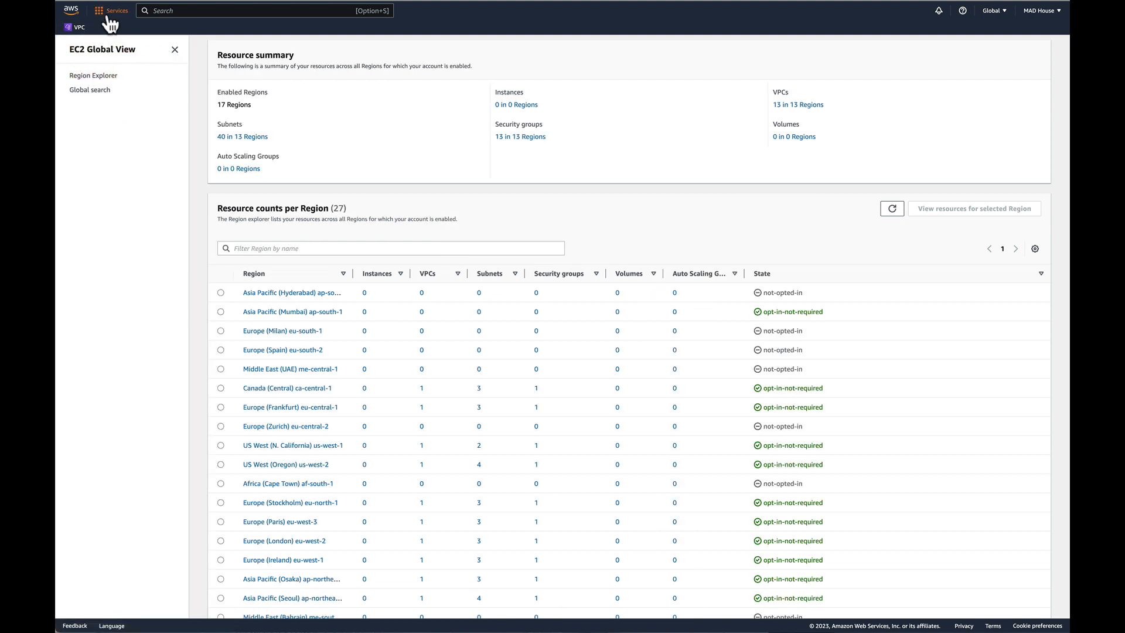
Search for ec2 to return to the EC2 console, and review the Limits page before going back to the dashboard.
{"action": "left_click", "coordinate": [216, 11]}
{"action": "type", "text": "ec2"}
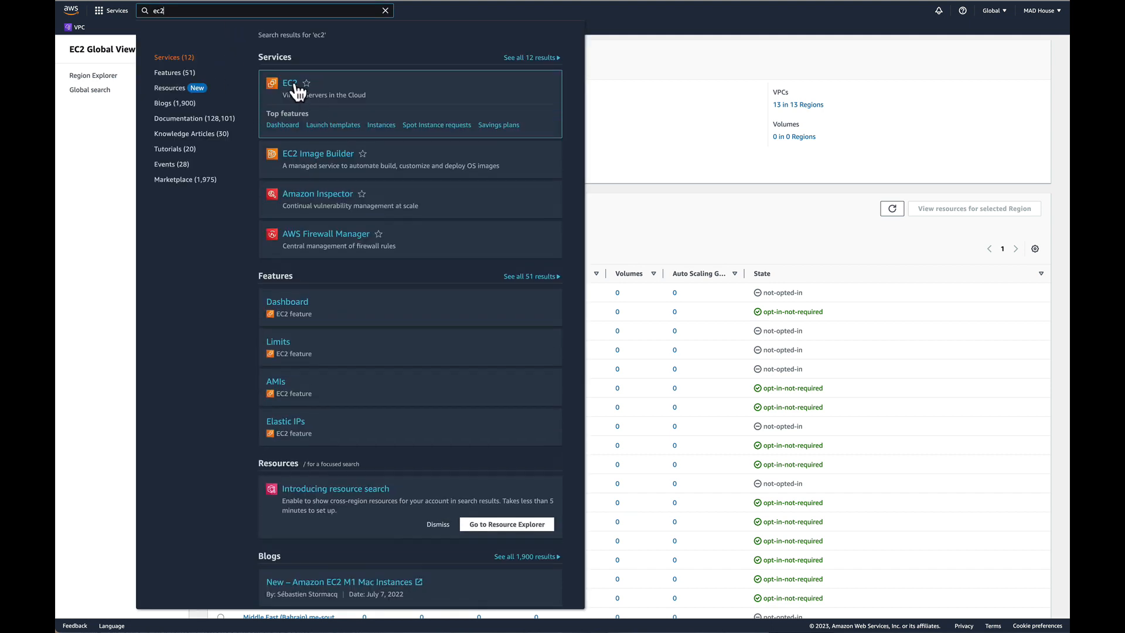
{"action": "left_click", "coordinate": [293, 86]}
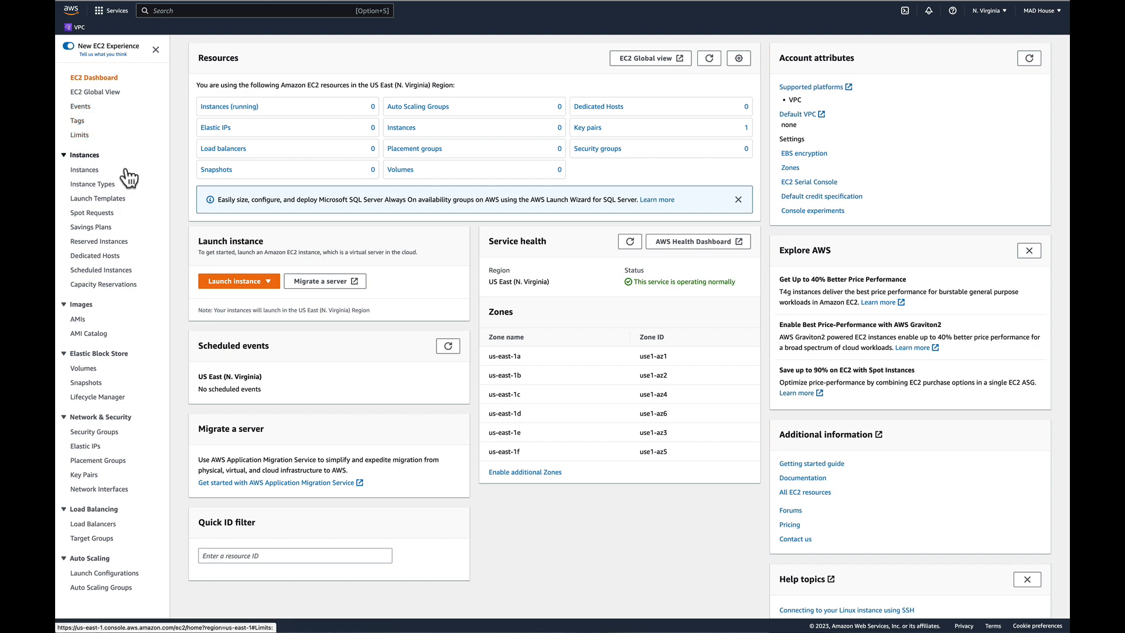
{"action": "left_click", "coordinate": [81, 136]}
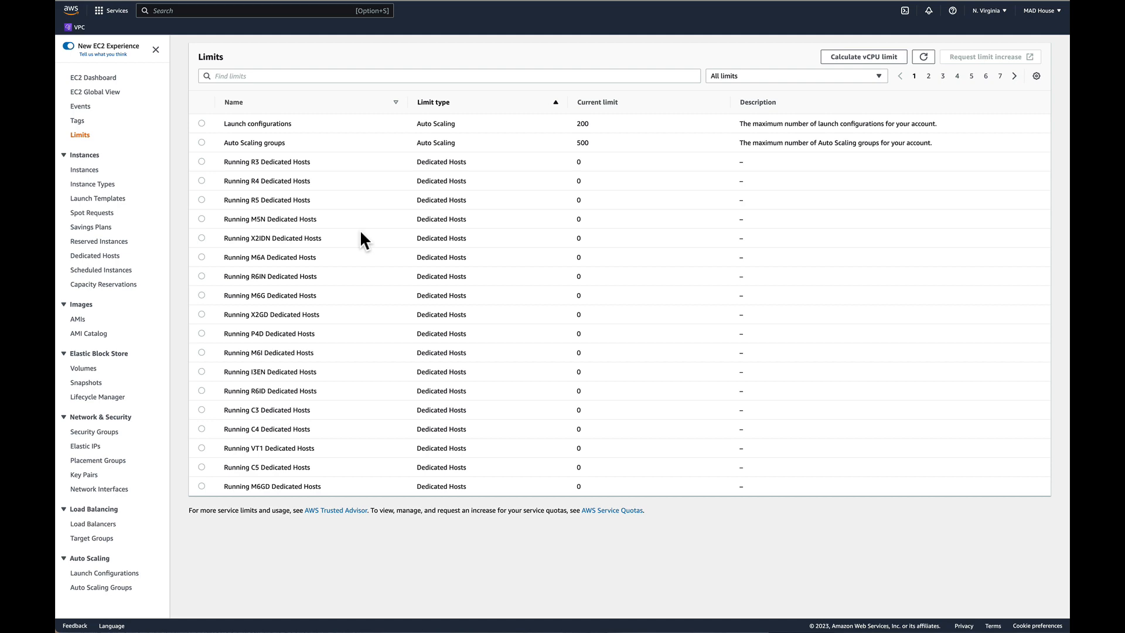
{"action": "left_click", "coordinate": [93, 77]}
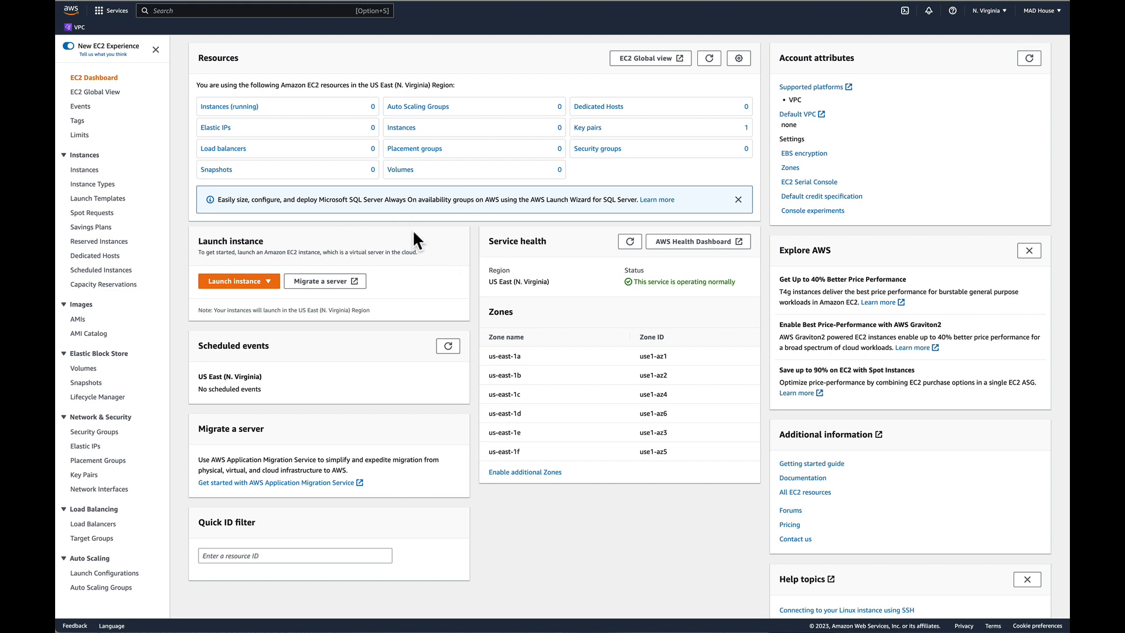
Start launching a new EC2 instance and name it MyLinux.
{"action": "left_click", "coordinate": [232, 281]}
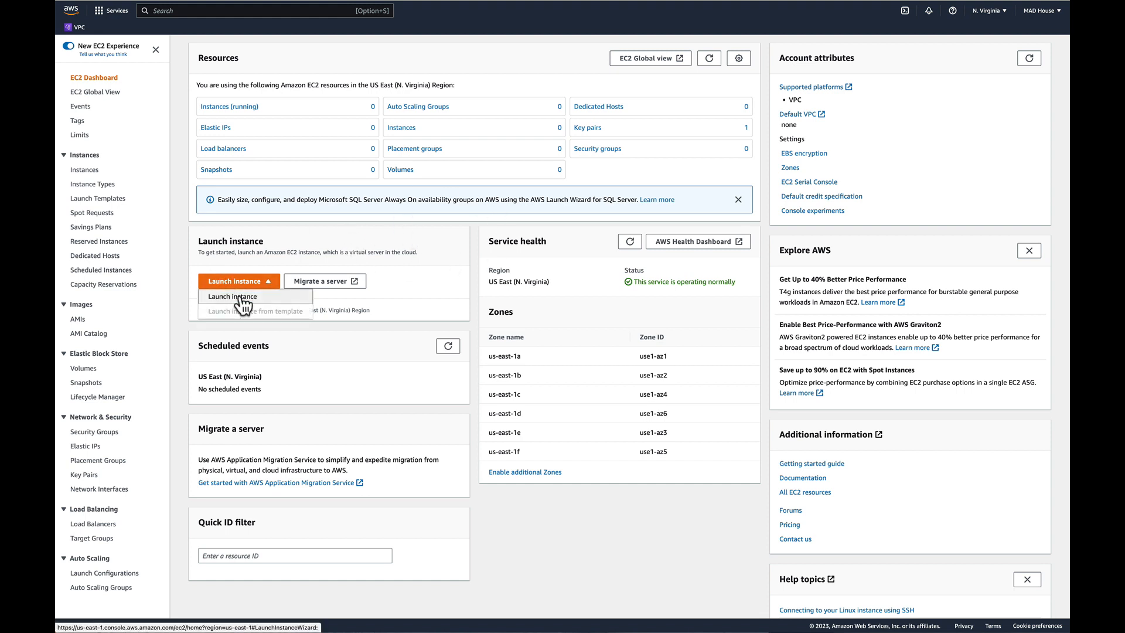
{"action": "left_click", "coordinate": [241, 297]}
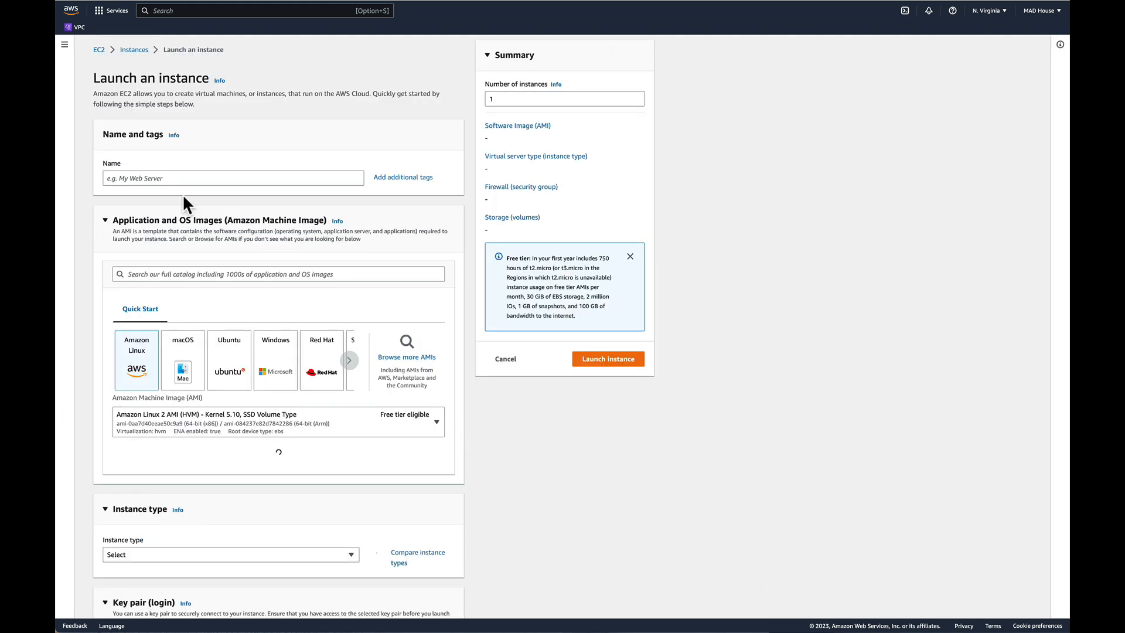
{"action": "left_click", "coordinate": [168, 177]}
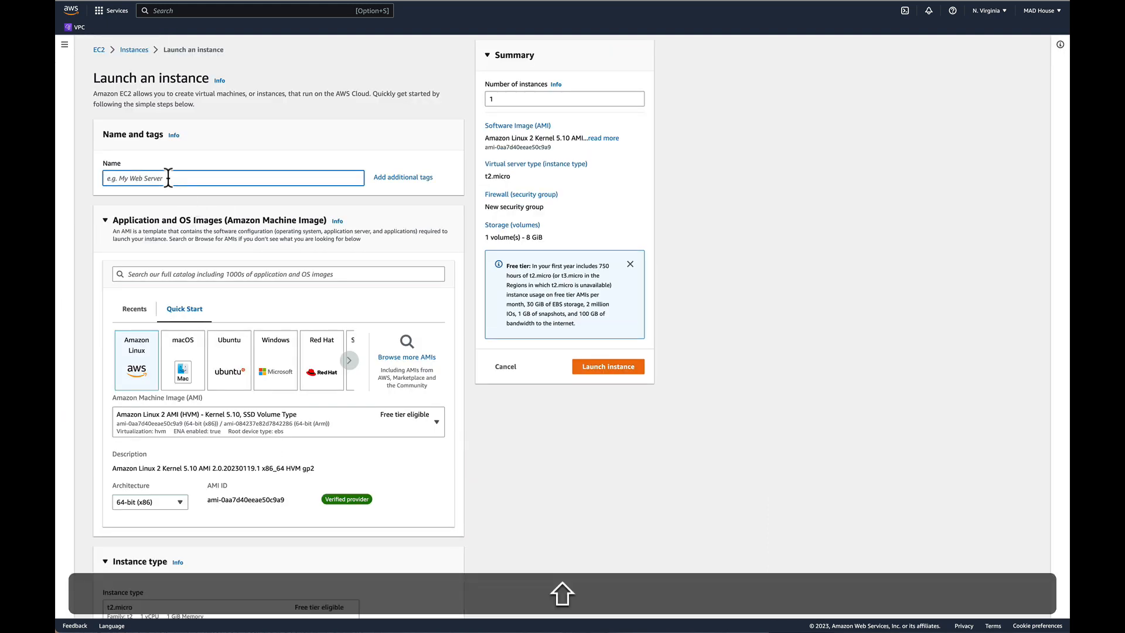
{"action": "type", "text": "MyLinux"}
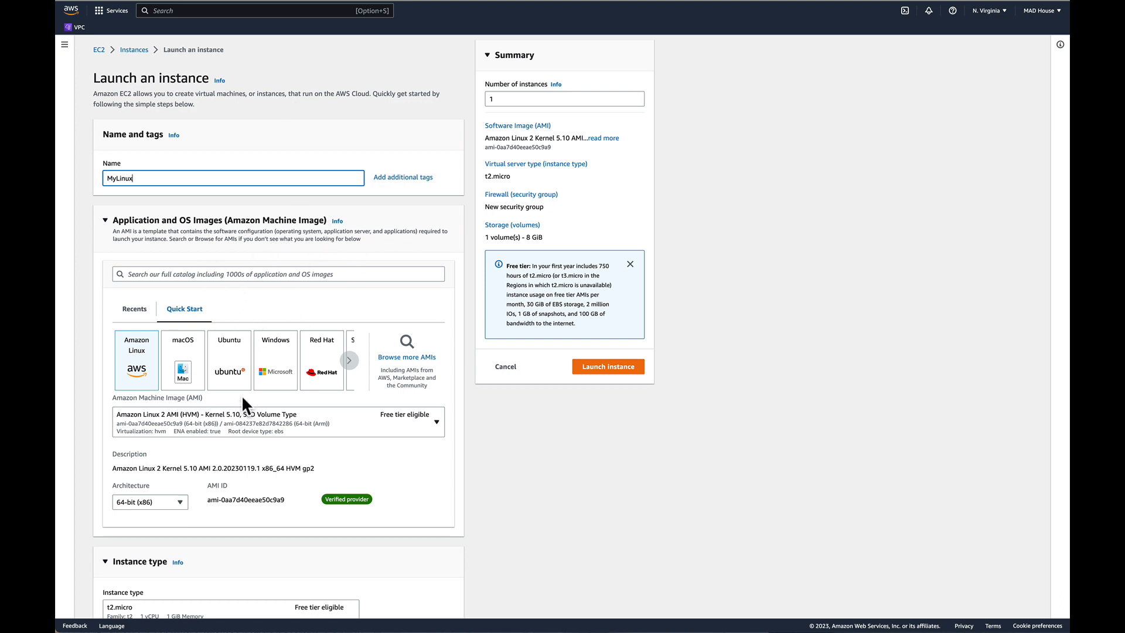
Browse the Quick Start operating systems and examine the full list of Quickstart AMIs in the AMI catalog.
{"action": "scroll", "coordinate": [241, 395], "scroll_direction": "down", "scroll_amount": 2}
{"action": "scroll", "coordinate": [241, 395], "scroll_direction": "down", "scroll_amount": 2}
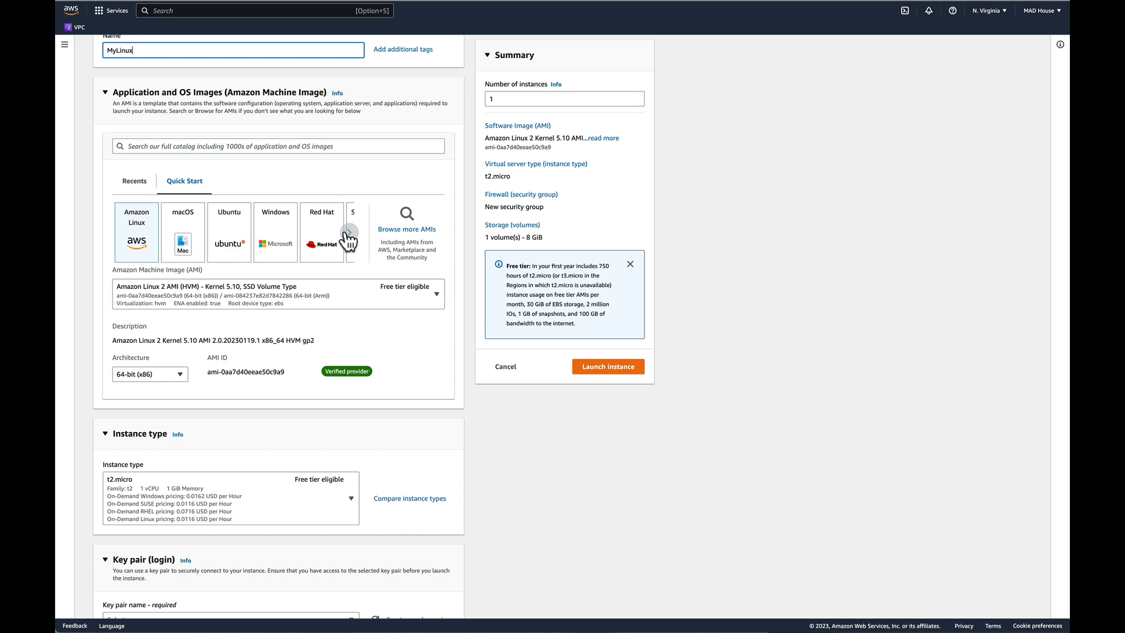
{"action": "left_click", "coordinate": [348, 232]}
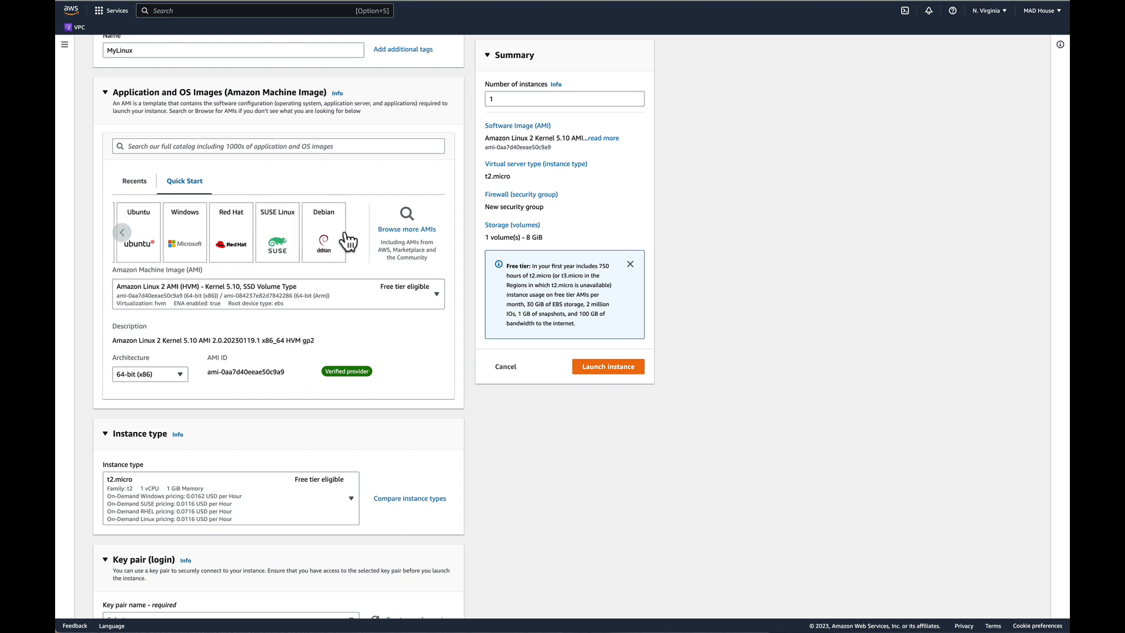
{"action": "left_click", "coordinate": [405, 234]}
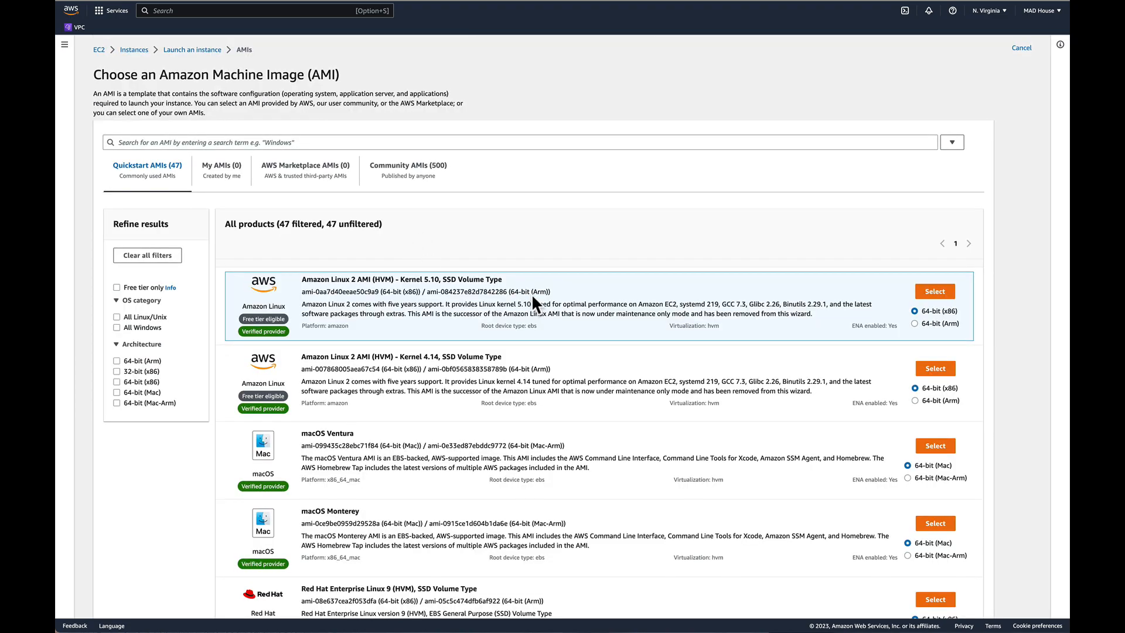
{"action": "scroll", "coordinate": [520, 291], "scroll_direction": "down", "scroll_amount": 5}
{"action": "scroll", "coordinate": [520, 291], "scroll_direction": "down", "scroll_amount": 15}
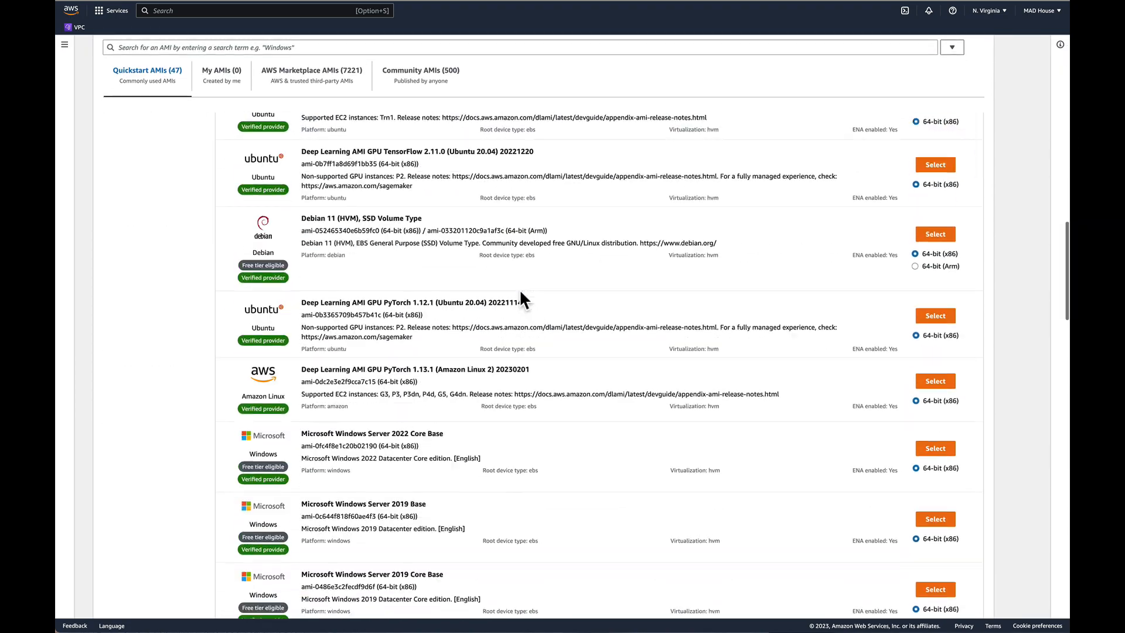
{"action": "scroll", "coordinate": [520, 292], "scroll_direction": "down", "scroll_amount": 10}
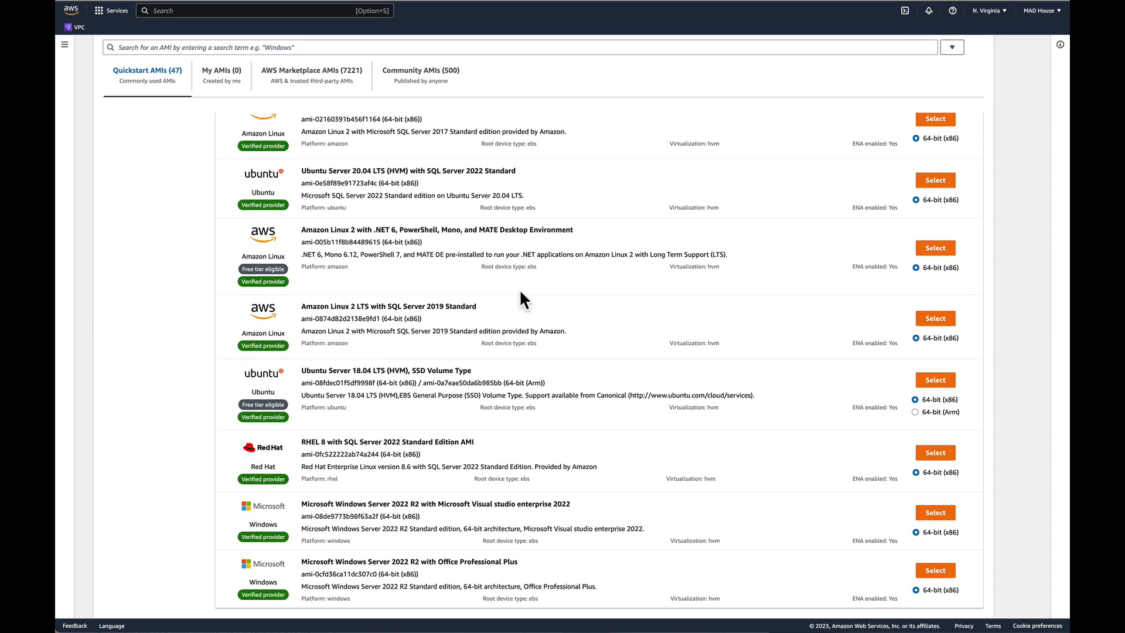
{"action": "scroll", "coordinate": [519, 290], "scroll_direction": "up", "scroll_amount": 20}
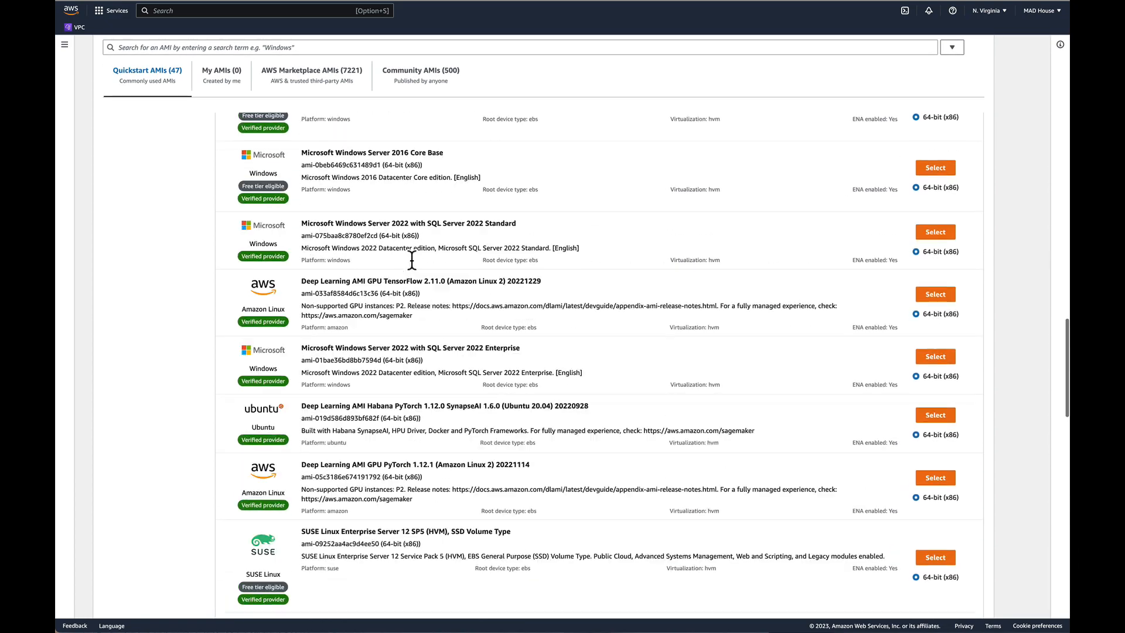
{"action": "scroll", "coordinate": [411, 259], "scroll_direction": "up", "scroll_amount": 3}
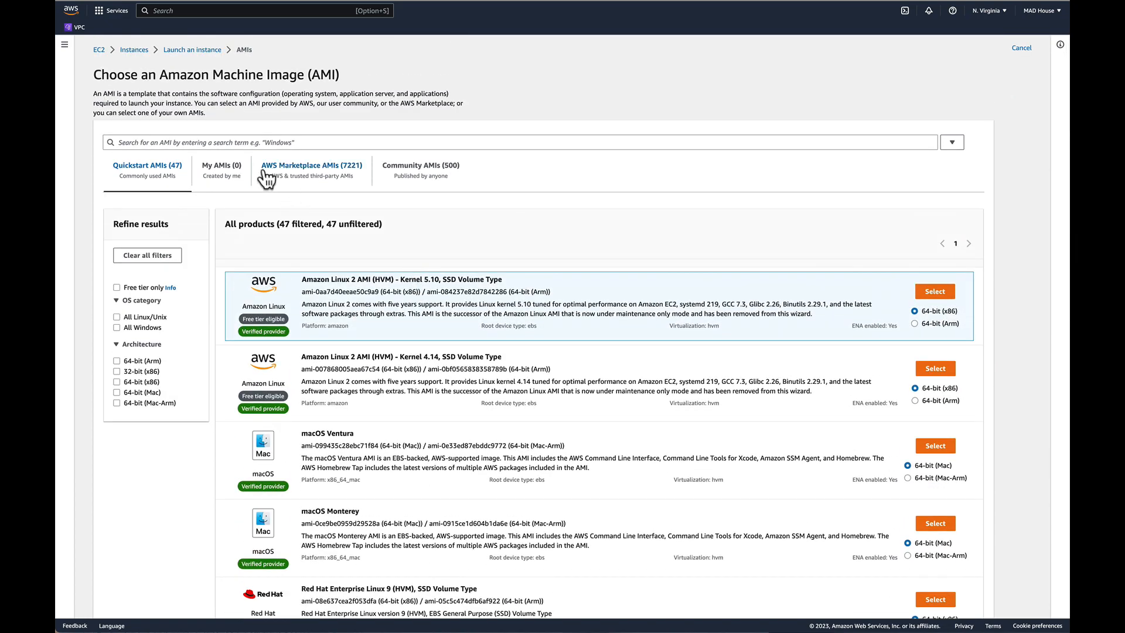
Filter the Quickstart AMIs to free tier only and examine the remaining images.
{"action": "left_click", "coordinate": [118, 317]}
{"action": "left_click", "coordinate": [117, 317]}
{"action": "left_click", "coordinate": [117, 287]}
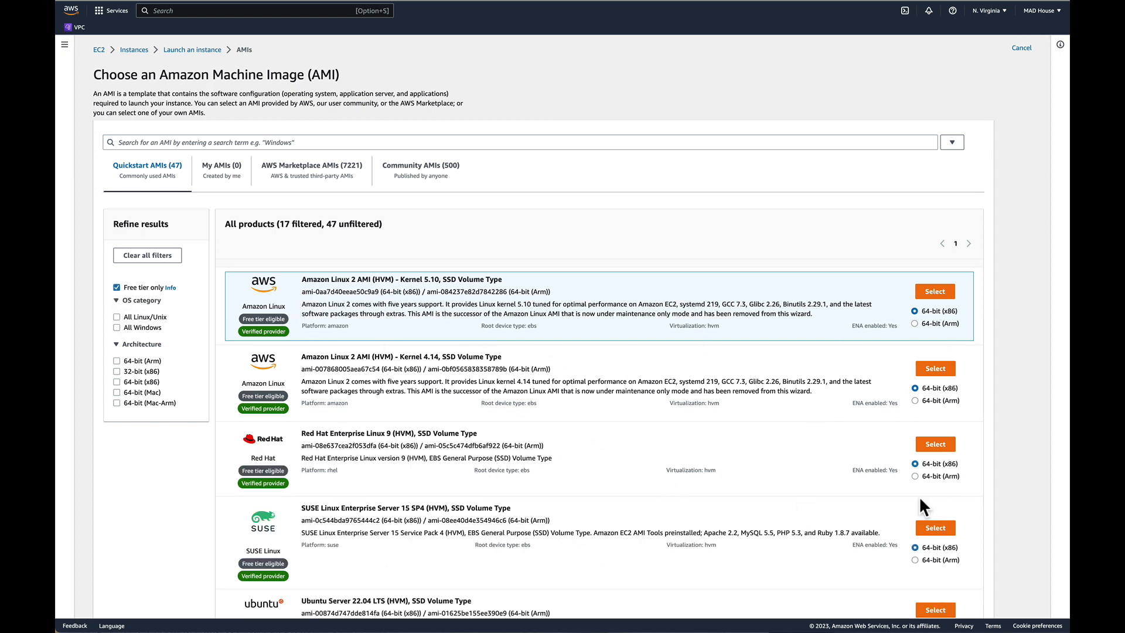
{"action": "scroll", "coordinate": [398, 366], "scroll_direction": "down", "scroll_amount": 2}
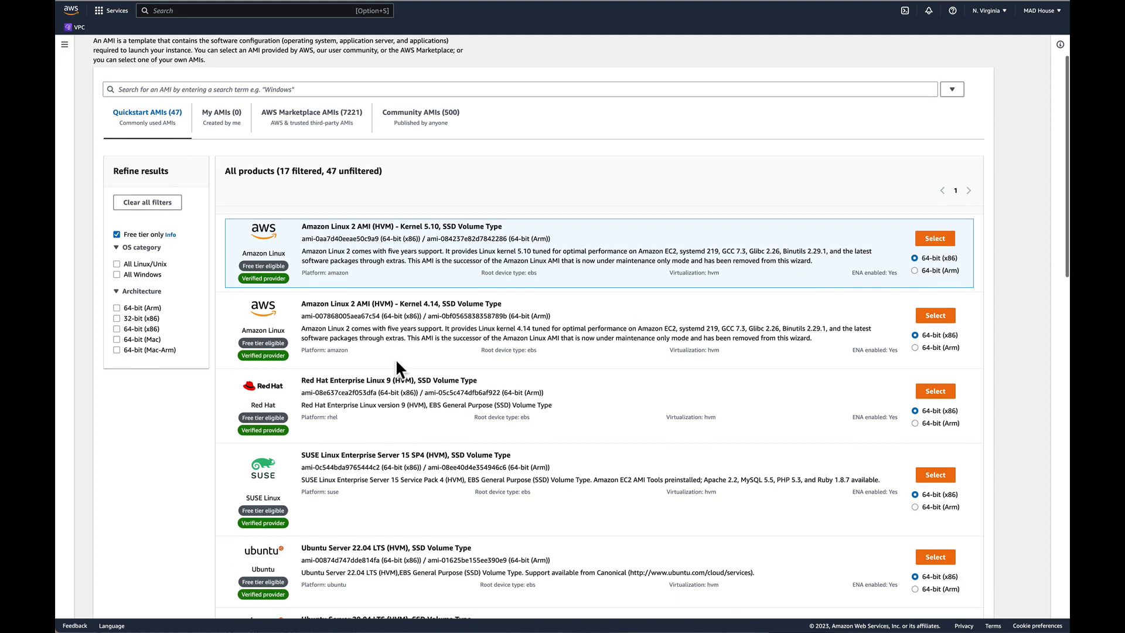
{"action": "scroll", "coordinate": [395, 358], "scroll_direction": "down", "scroll_amount": 15}
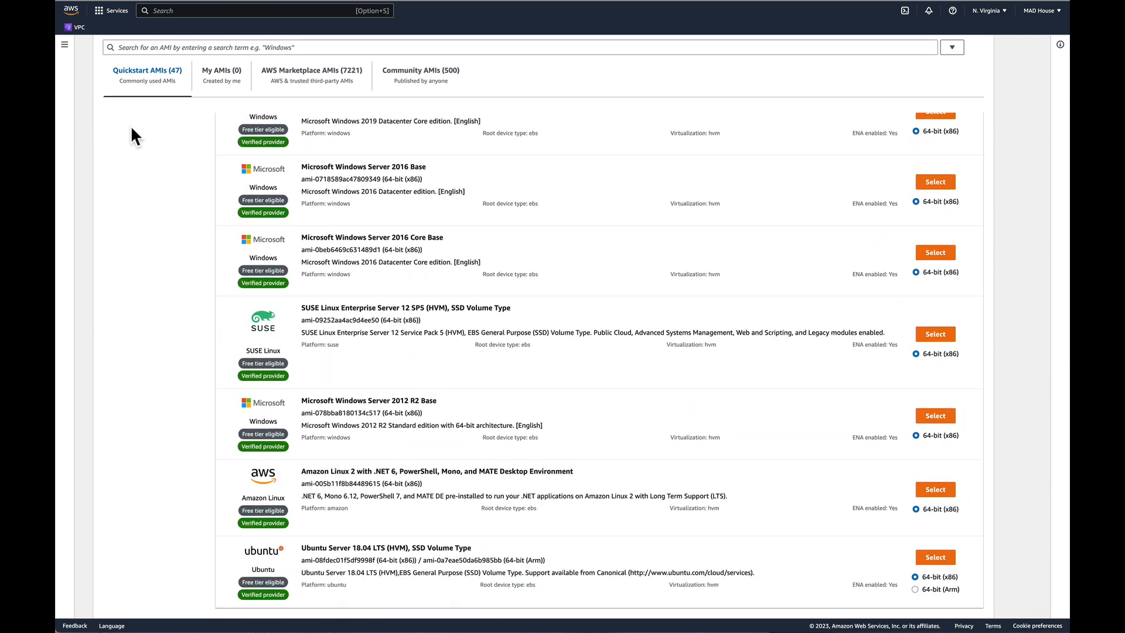
{"action": "scroll", "coordinate": [135, 125], "scroll_direction": "up", "scroll_amount": 17}
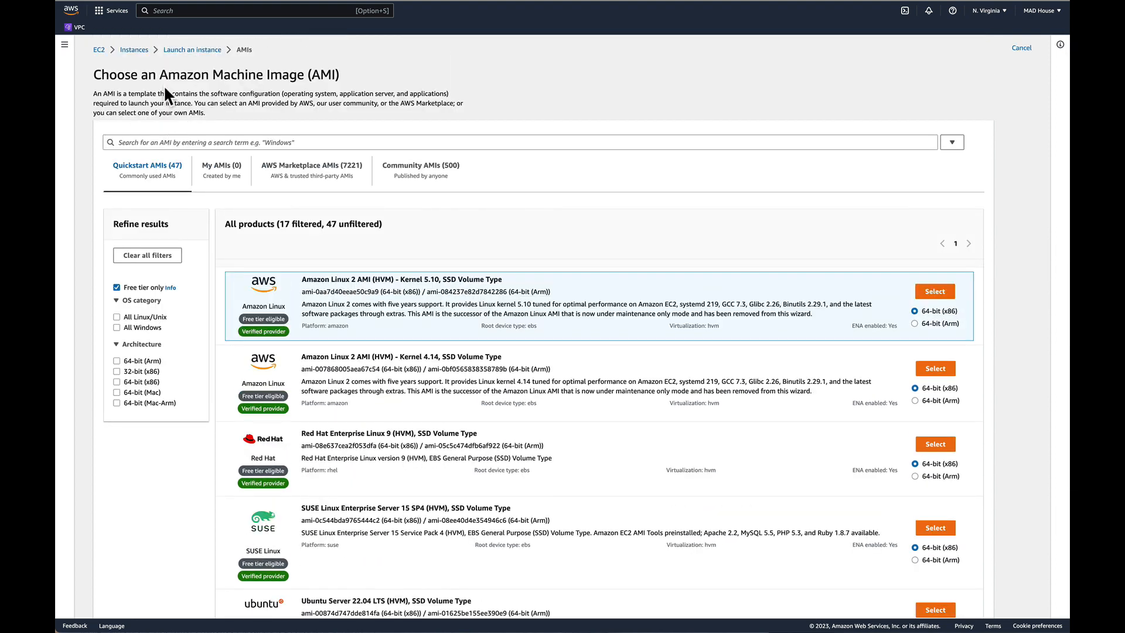
Leave the AMI catalog, return to the EC2 dashboard and start a fresh instance launch named MyLinux.
{"action": "left_click", "coordinate": [192, 50]}
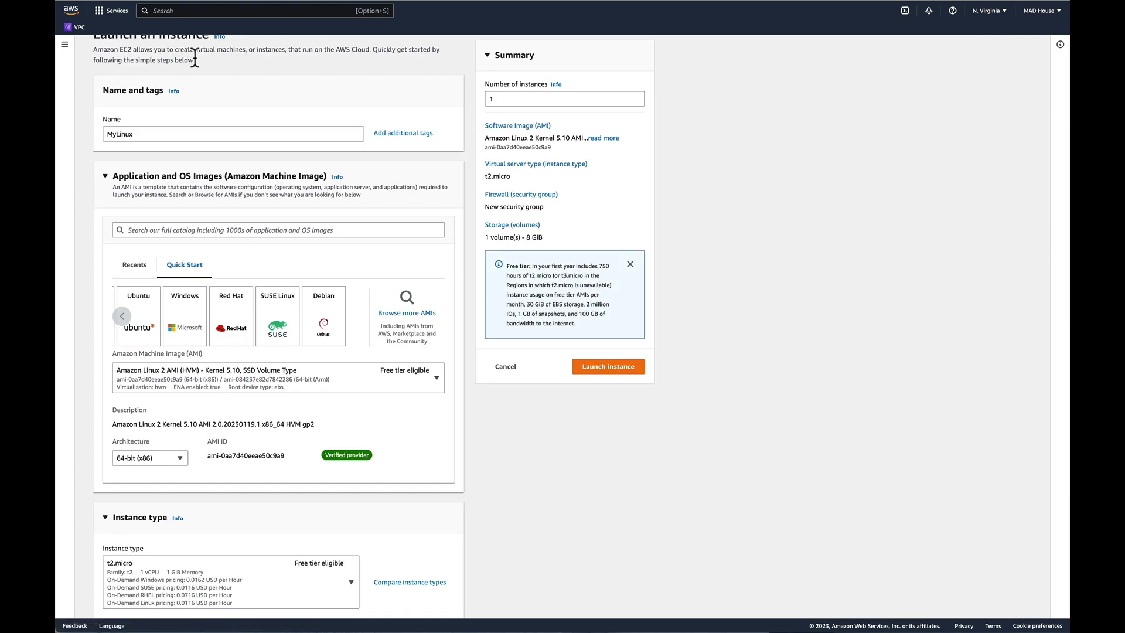
{"action": "scroll", "coordinate": [122, 313], "scroll_direction": "left", "scroll_amount": 5}
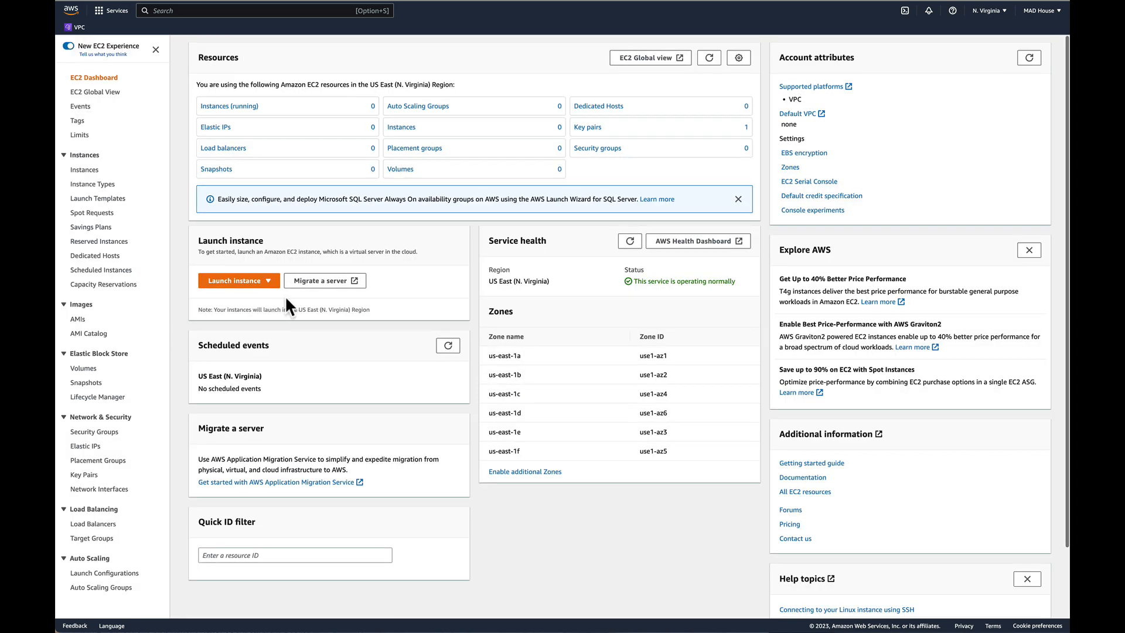
{"action": "left_click", "coordinate": [246, 282]}
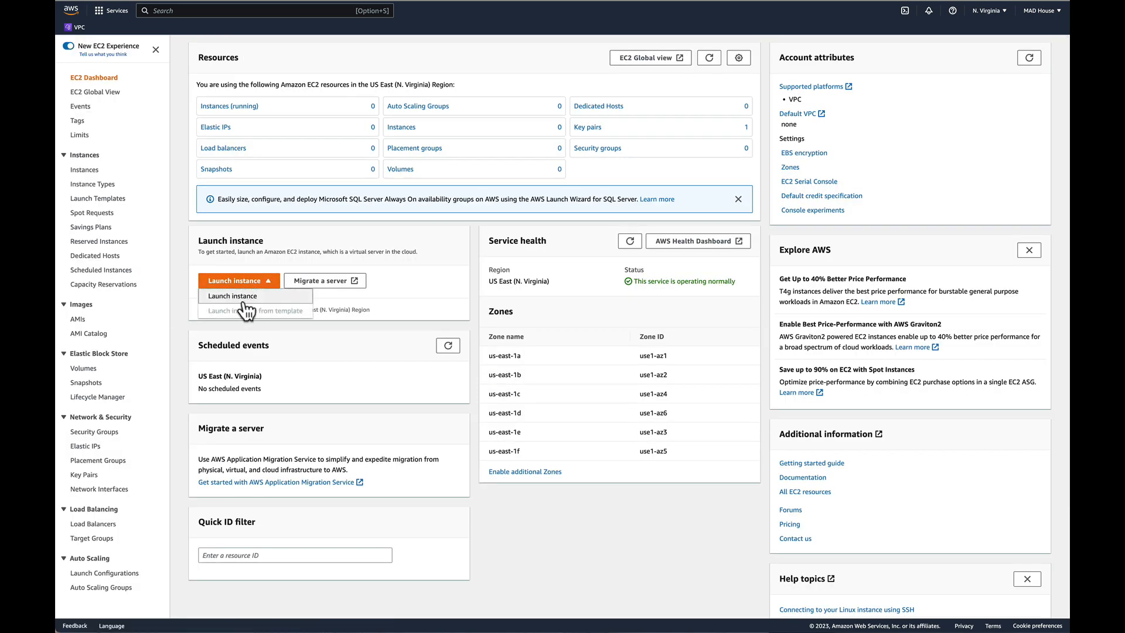
{"action": "left_click", "coordinate": [245, 300]}
{"action": "left_click", "coordinate": [148, 177]}
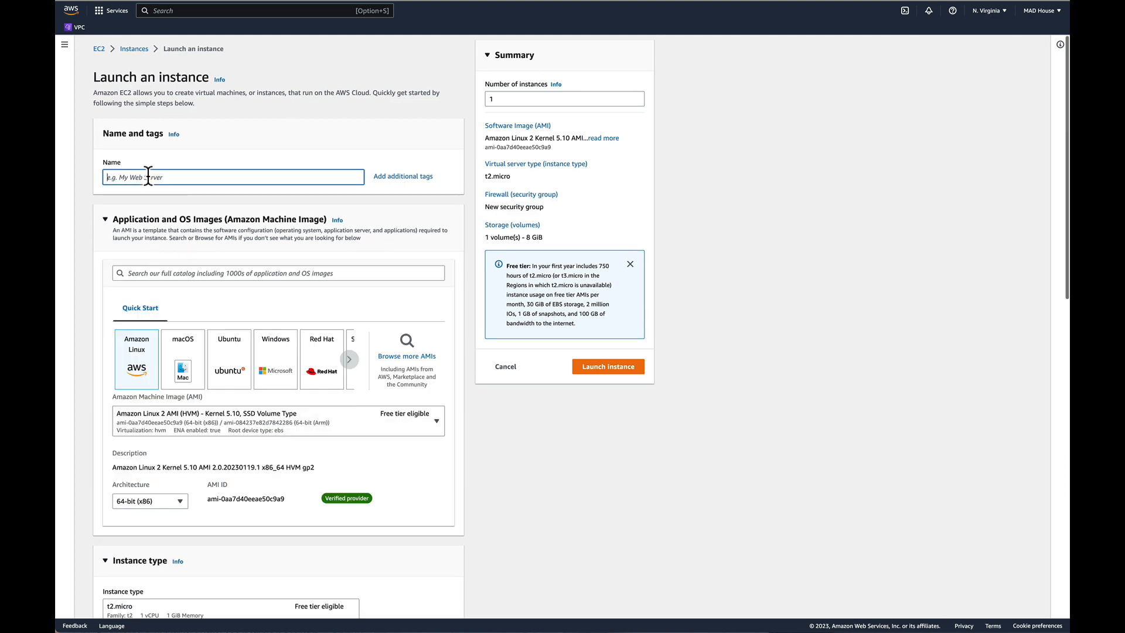
{"action": "type", "text": "MyLi"}
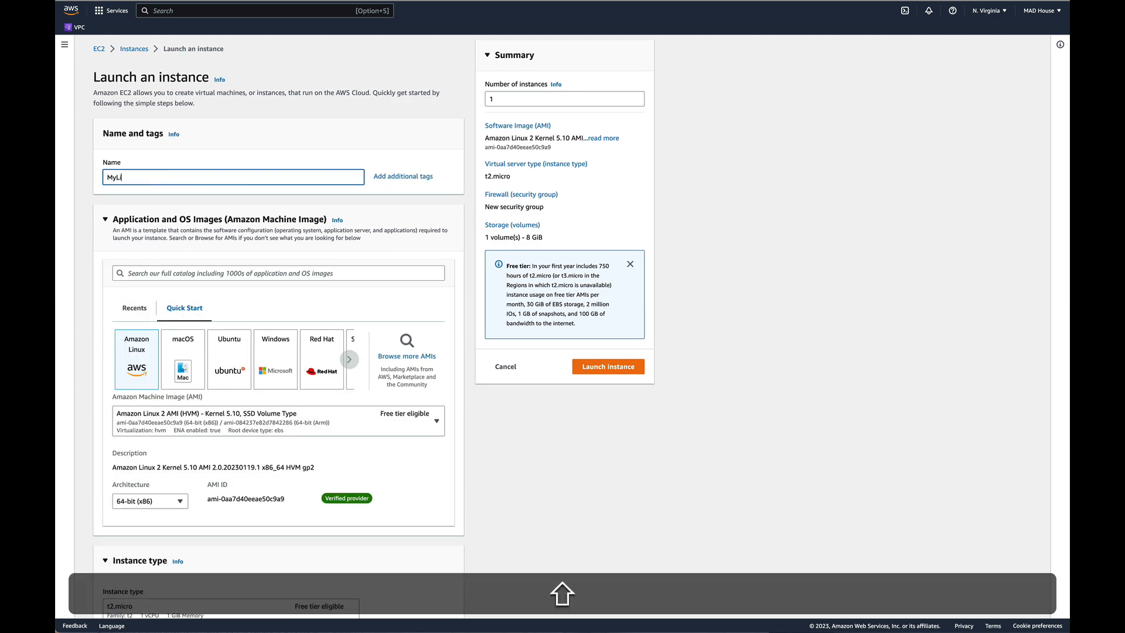
{"action": "type", "text": "nux"}
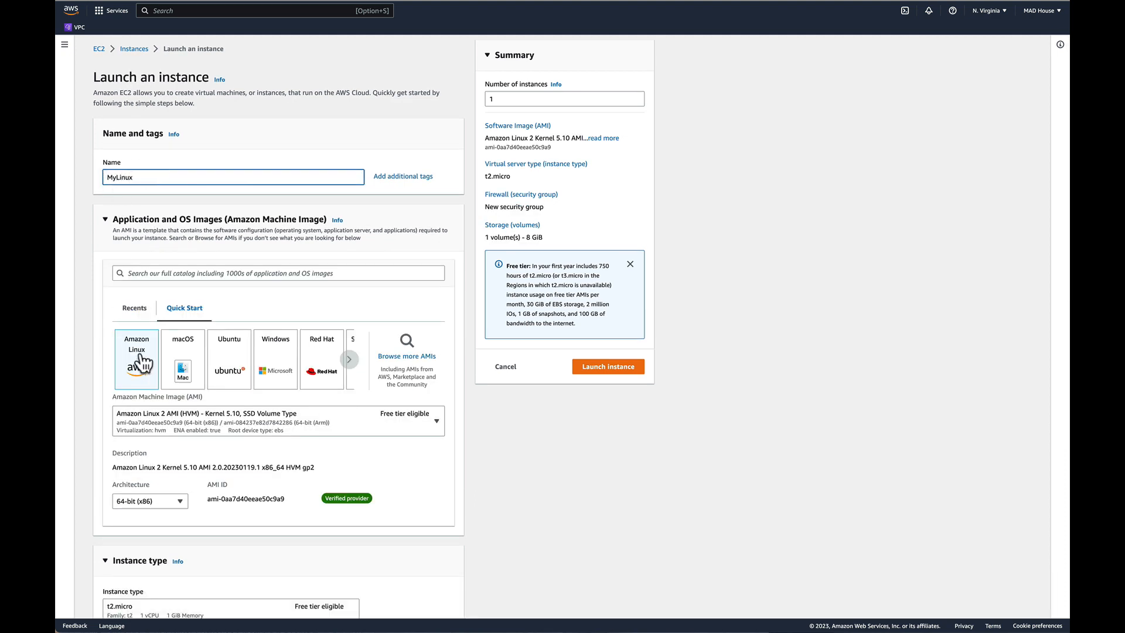
Choose Amazon Linux from the Quick Start images as the instance's operating system.
{"action": "scroll", "coordinate": [139, 368], "scroll_direction": "down", "scroll_amount": 1}
{"action": "left_click", "coordinate": [137, 362]}
{"action": "scroll", "coordinate": [164, 370], "scroll_direction": "down", "scroll_amount": 2}
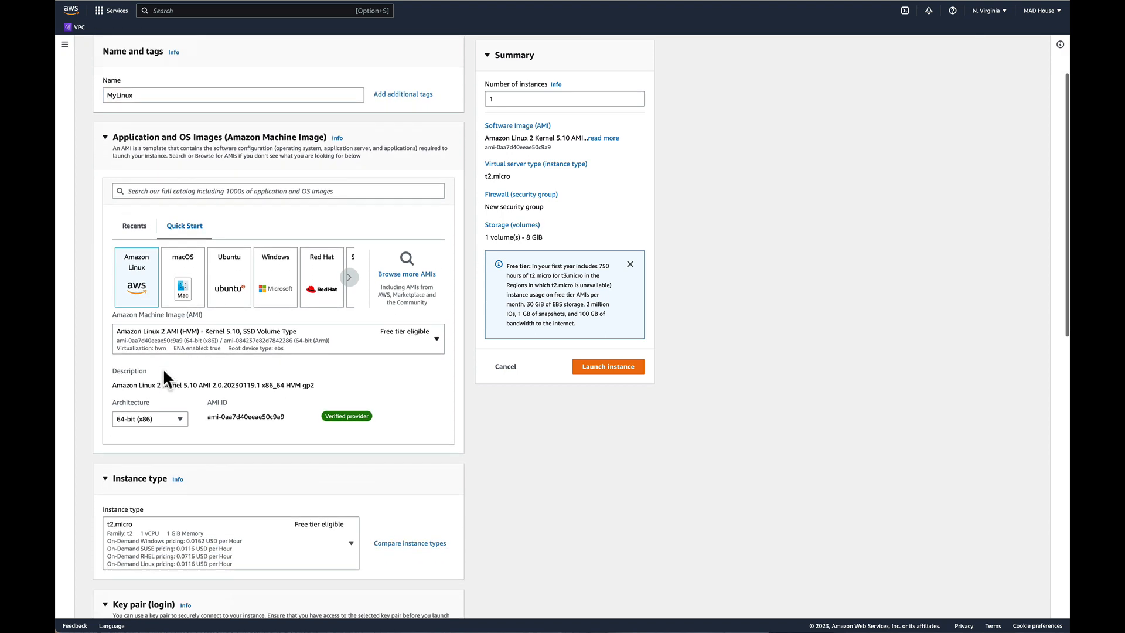
Create a new RSA key pair named LinKey in .pem format for logging in to the instance.
{"action": "scroll", "coordinate": [170, 375], "scroll_direction": "down", "scroll_amount": 5}
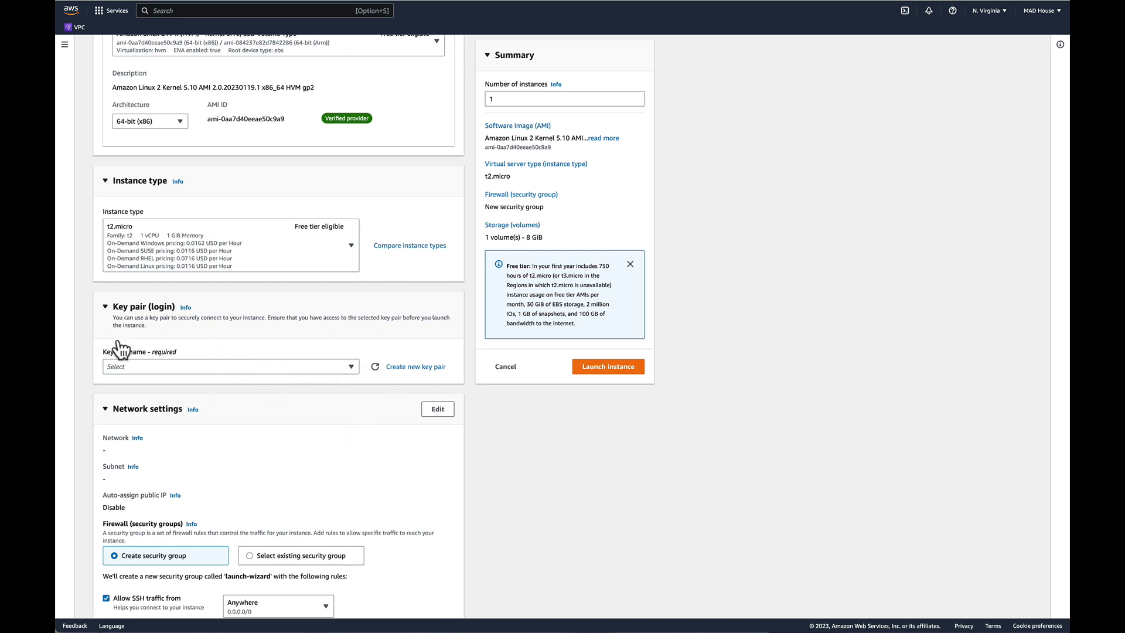
{"action": "left_click", "coordinate": [410, 369]}
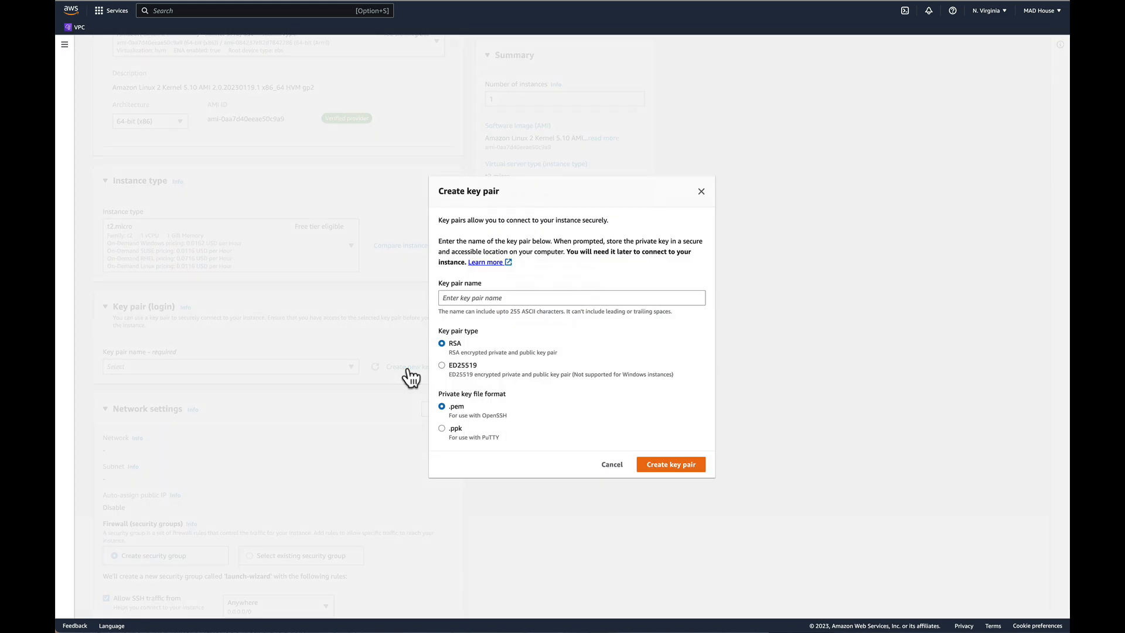
{"action": "left_click", "coordinate": [476, 300]}
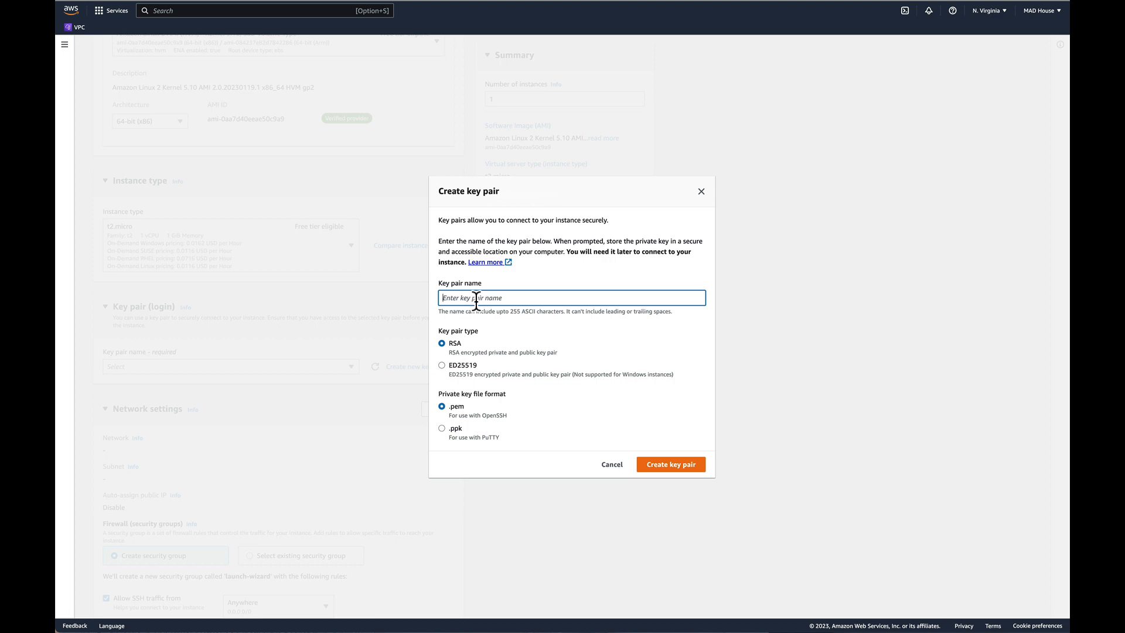
{"action": "type", "text": "LinK"}
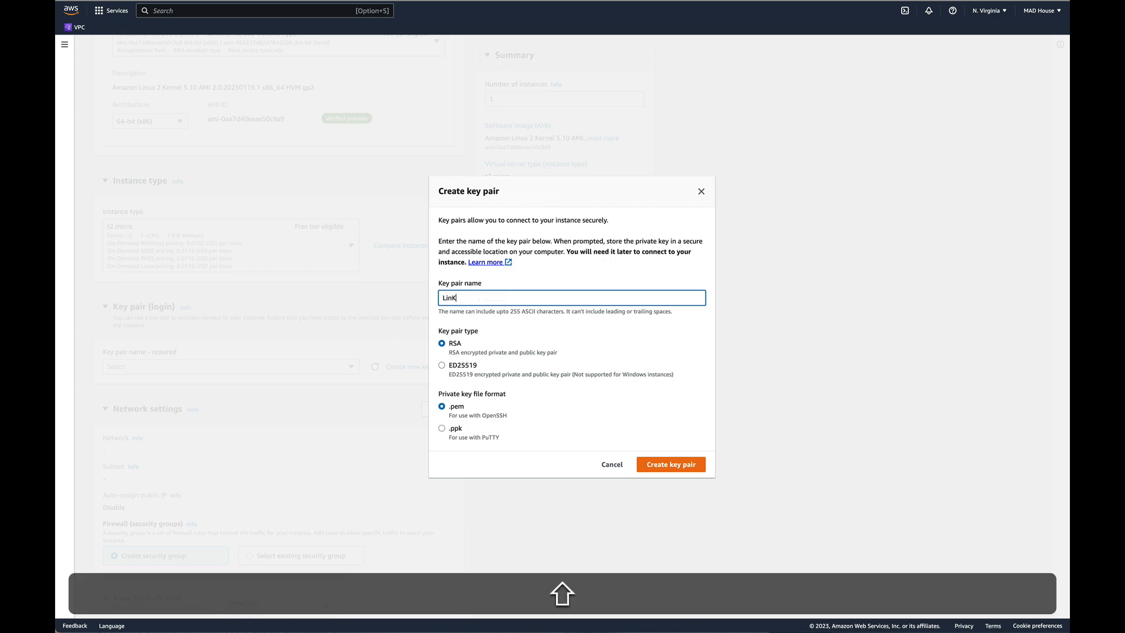
{"action": "type", "text": "ey"}
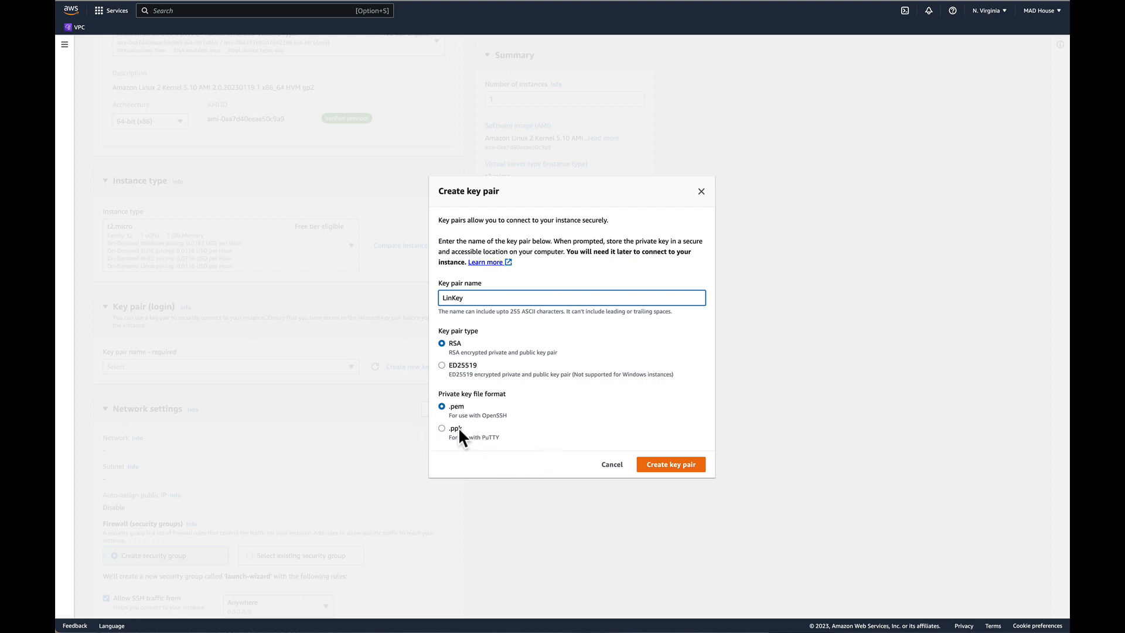
{"action": "left_click", "coordinate": [665, 467]}
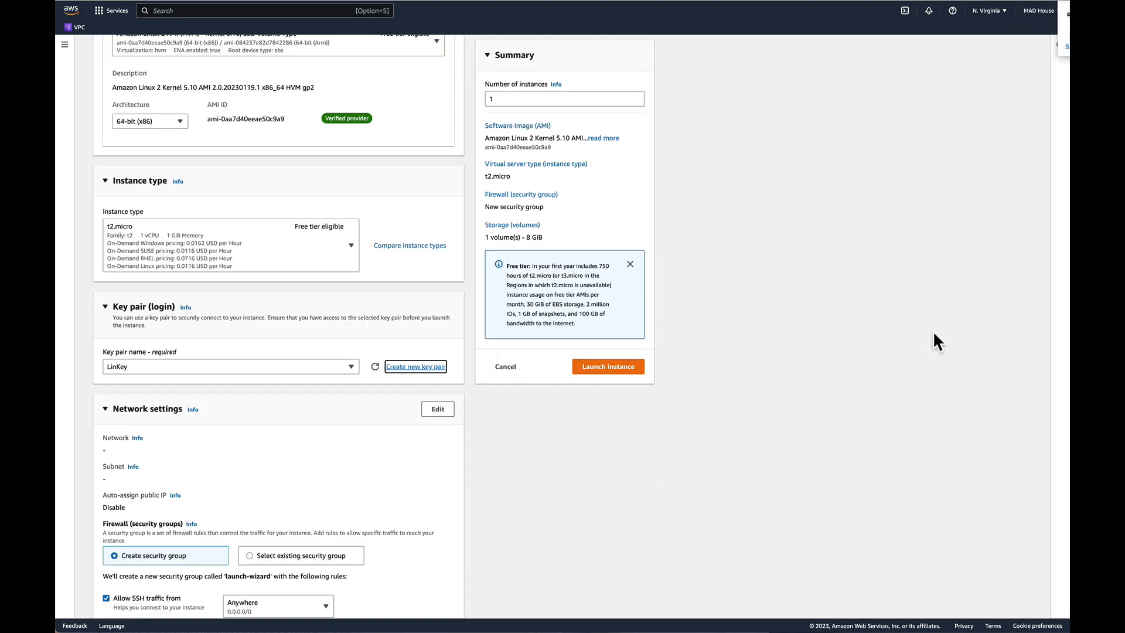
Review the launch form's image, instance type, key pair, network and storage settings.
{"action": "scroll", "coordinate": [375, 416], "scroll_direction": "down", "scroll_amount": 3}
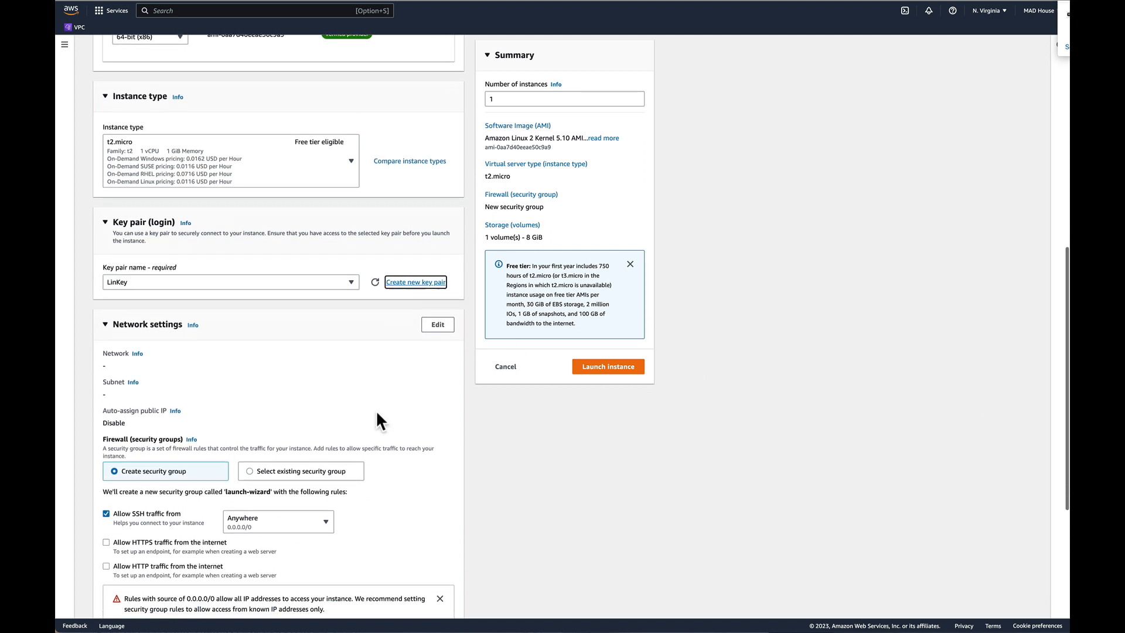
{"action": "scroll", "coordinate": [375, 409], "scroll_direction": "down", "scroll_amount": 8}
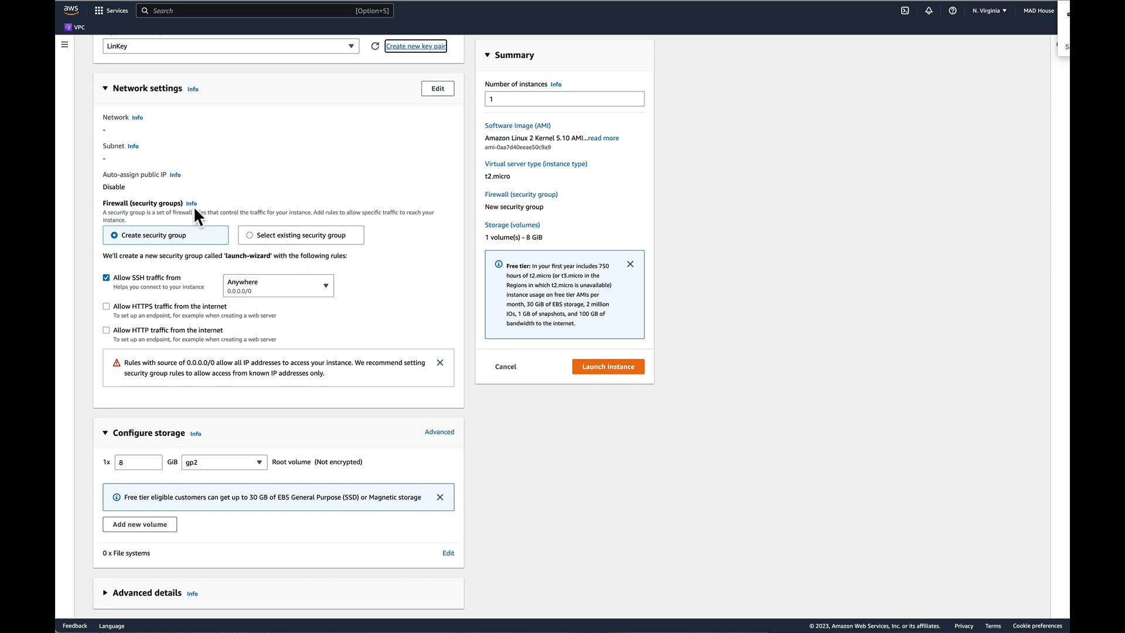
{"action": "scroll", "coordinate": [175, 190], "scroll_direction": "up", "scroll_amount": 6}
{"action": "scroll", "coordinate": [174, 189], "scroll_direction": "up", "scroll_amount": 2}
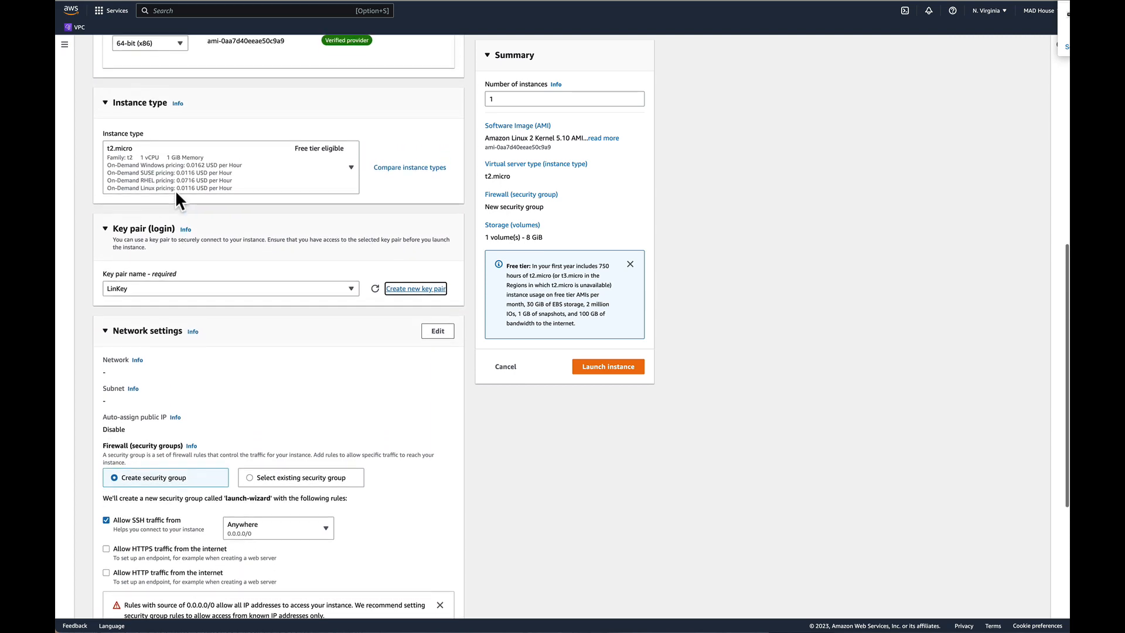
{"action": "scroll", "coordinate": [175, 189], "scroll_direction": "down", "scroll_amount": 6}
{"action": "scroll", "coordinate": [262, 241], "scroll_direction": "down", "scroll_amount": 3}
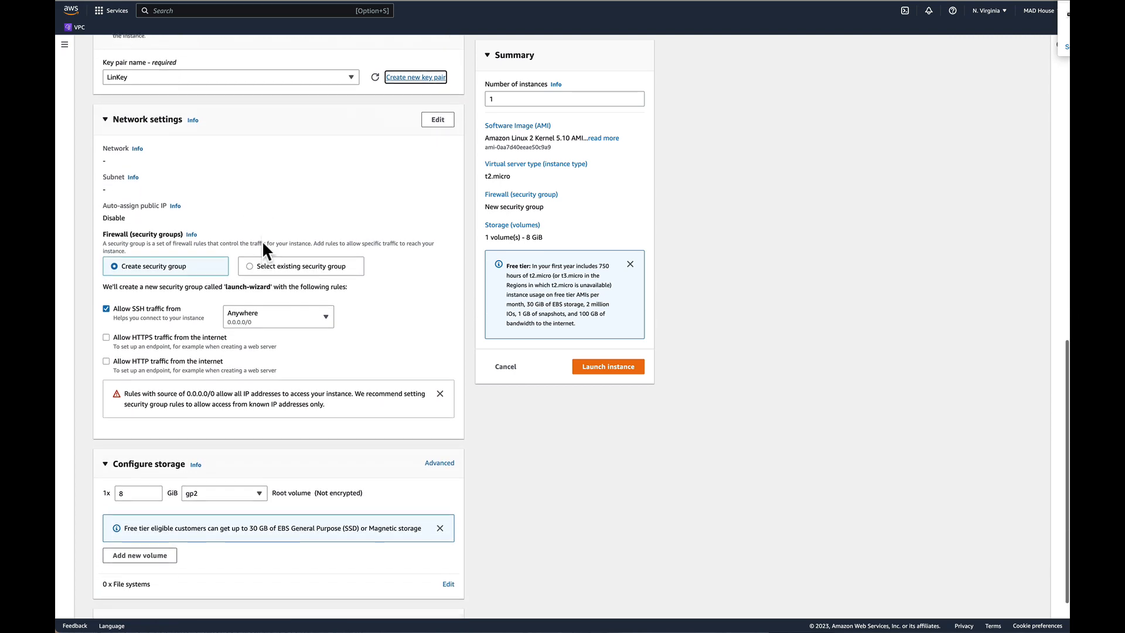
{"action": "scroll", "coordinate": [263, 243], "scroll_direction": "up", "scroll_amount": 9}
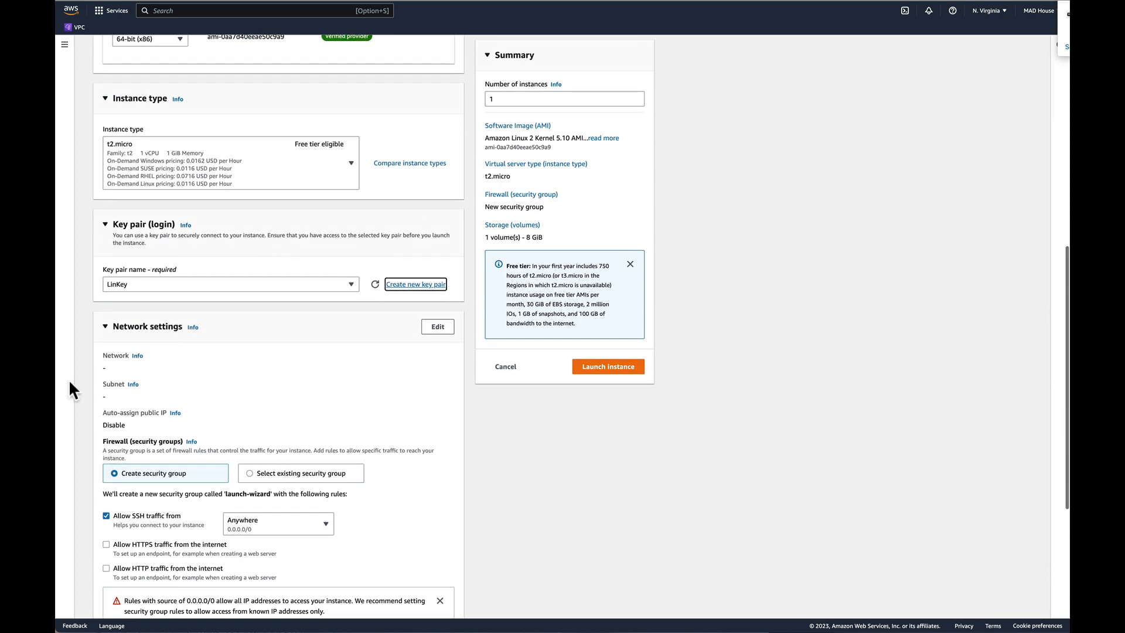
{"action": "scroll", "coordinate": [184, 396], "scroll_direction": "up", "scroll_amount": 12}
{"action": "scroll", "coordinate": [183, 402], "scroll_direction": "up", "scroll_amount": 4}
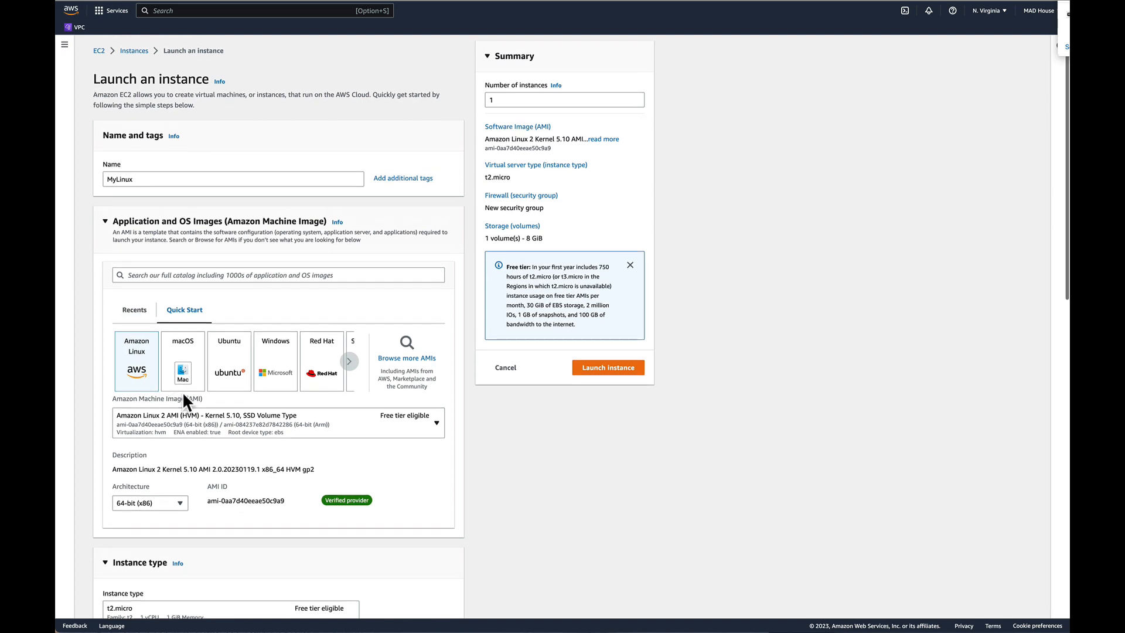
{"action": "scroll", "coordinate": [184, 395], "scroll_direction": "down", "scroll_amount": 18}
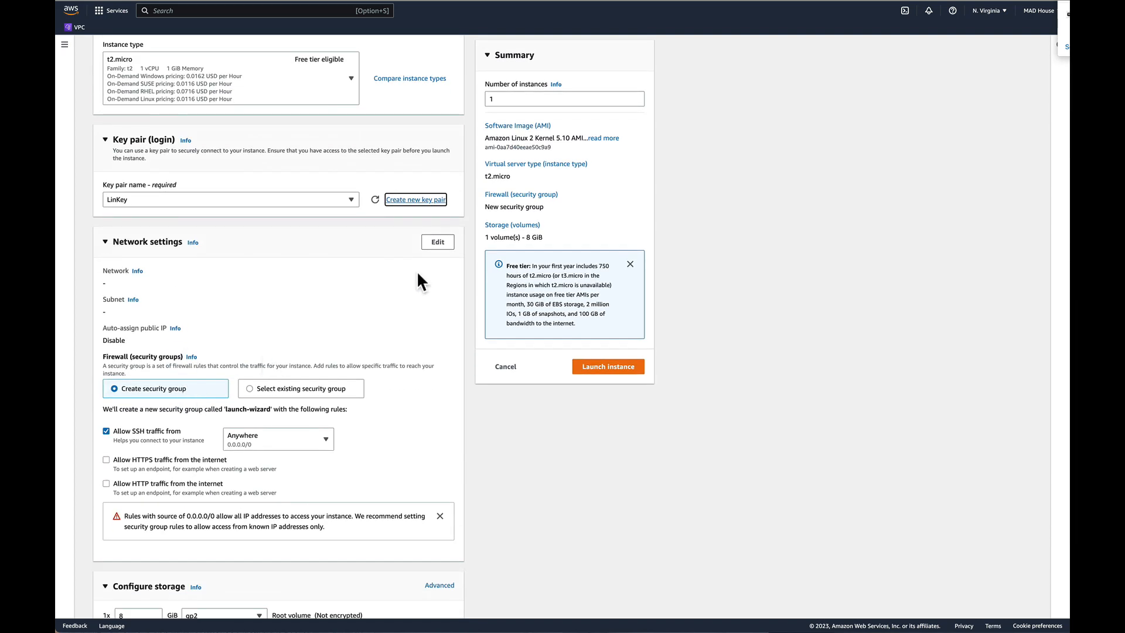
Open the instance's network settings for editing, check the available VPCs and refresh the VPC list.
{"action": "left_click", "coordinate": [436, 244]}
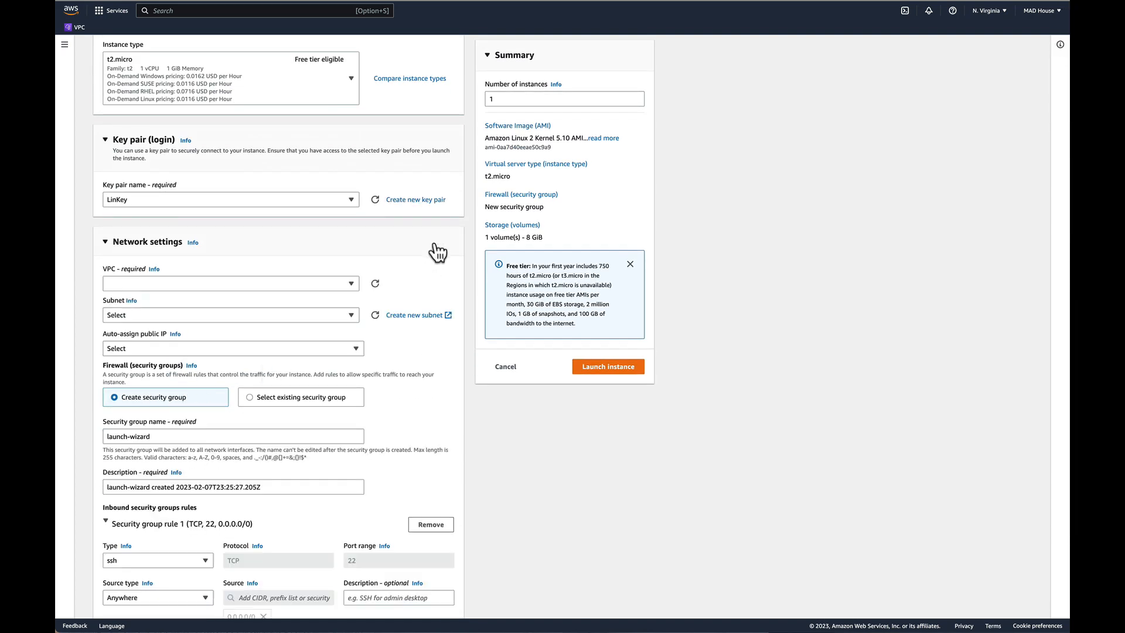
{"action": "left_click", "coordinate": [262, 283]}
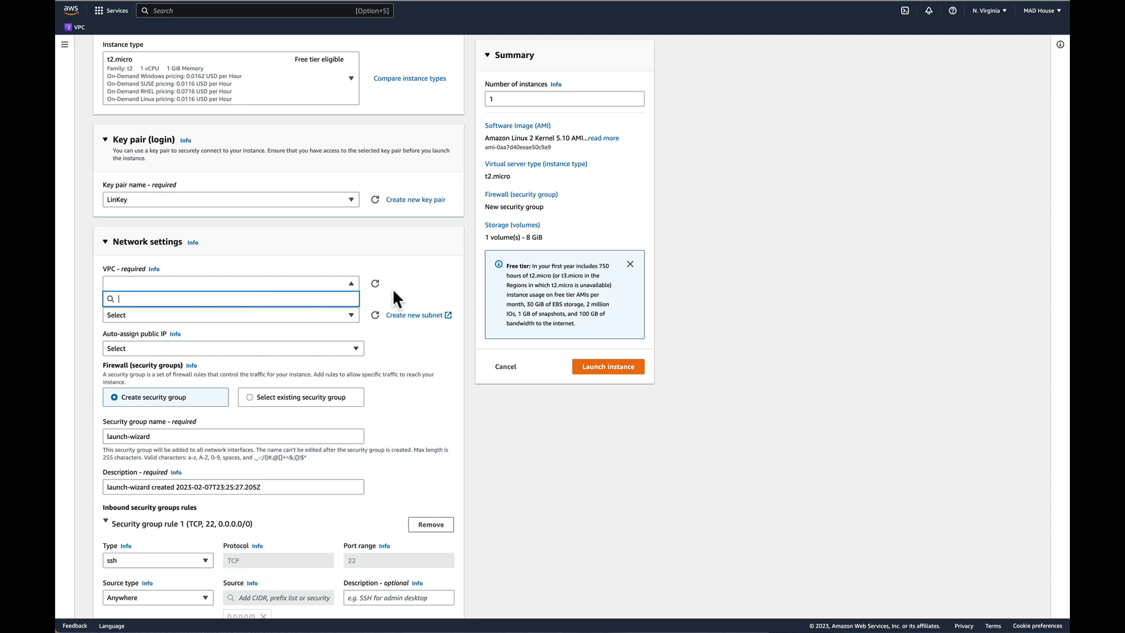
{"action": "left_click", "coordinate": [376, 284]}
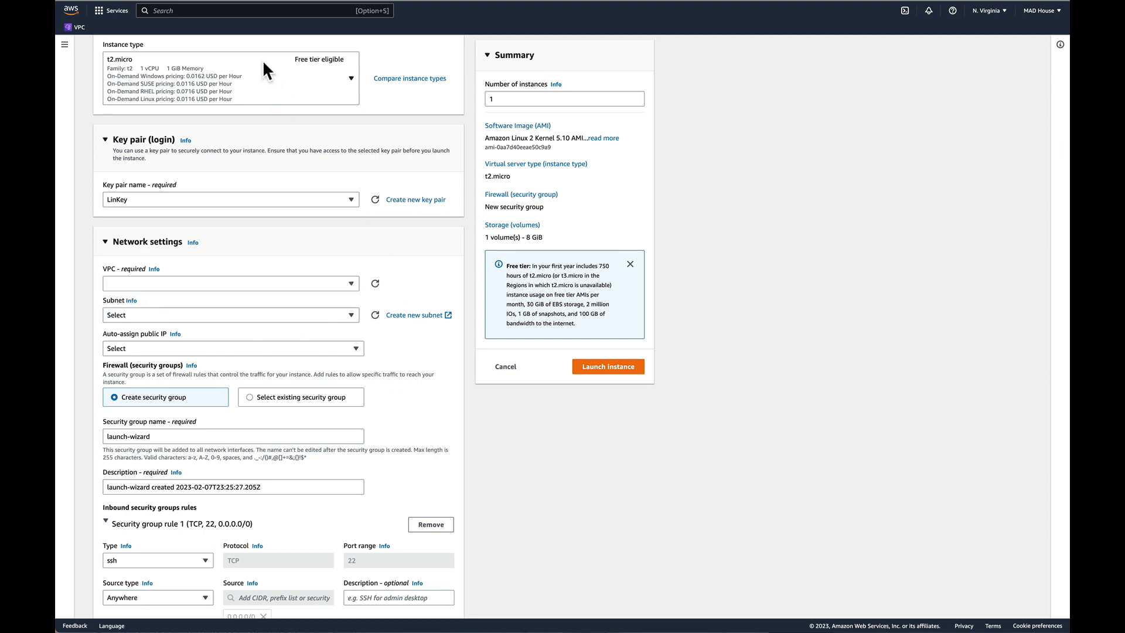
Open the VPC console in a separate browser tab and create a default VPC from the Your VPCs page.
{"action": "scroll", "coordinate": [234, 114], "scroll_direction": "up", "scroll_amount": 10}
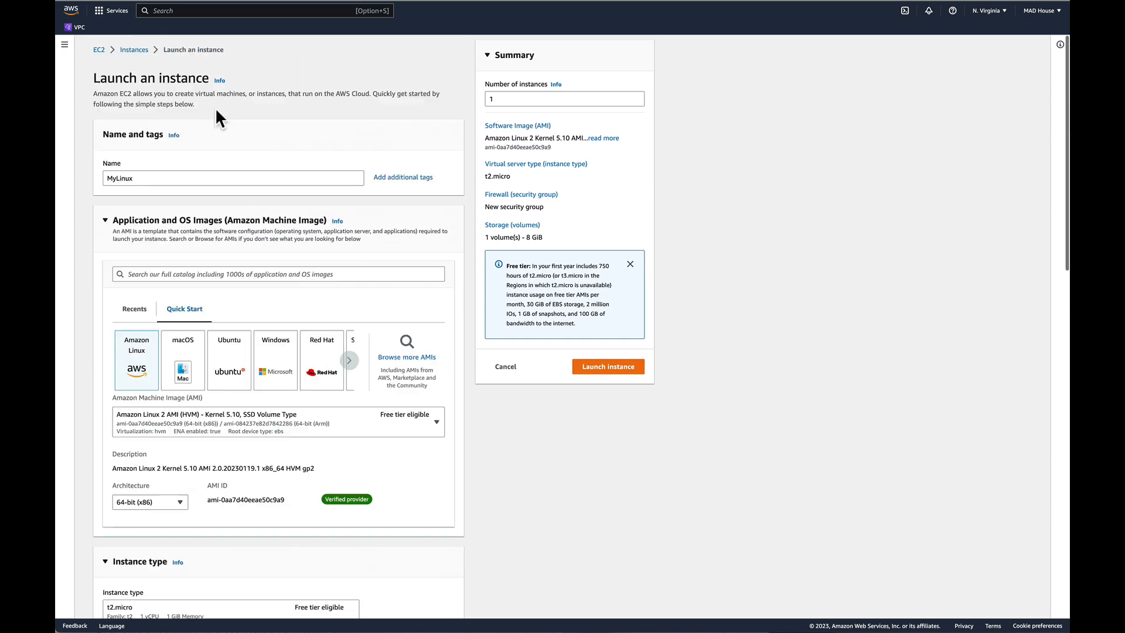
{"action": "key", "text": "super"}
{"action": "left_click", "coordinate": [80, 28]}
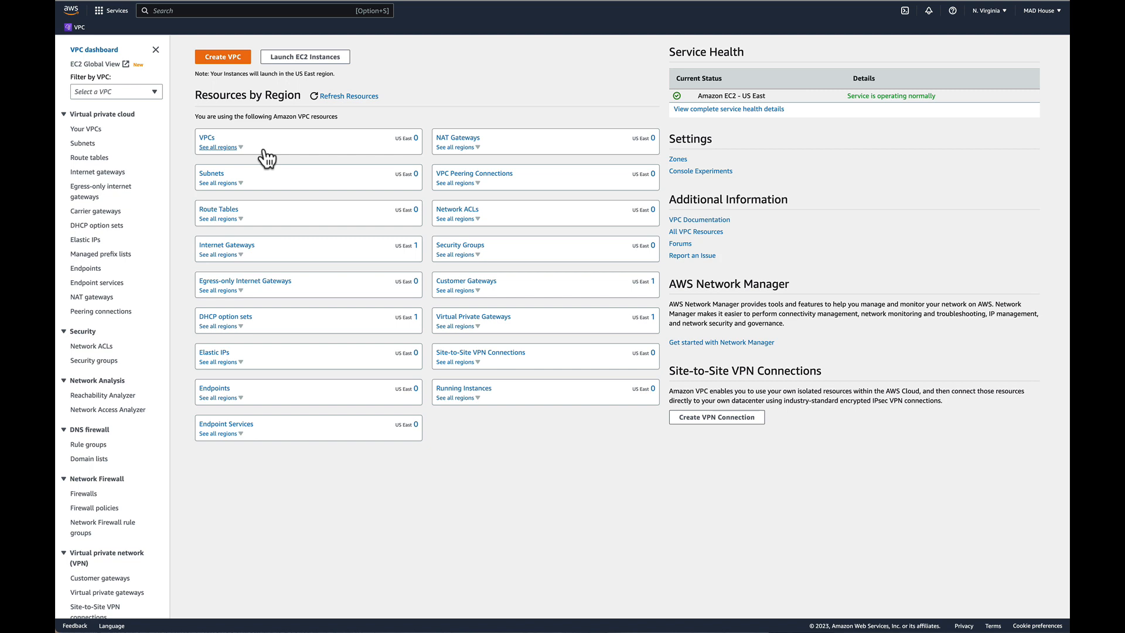
{"action": "left_click", "coordinate": [95, 129]}
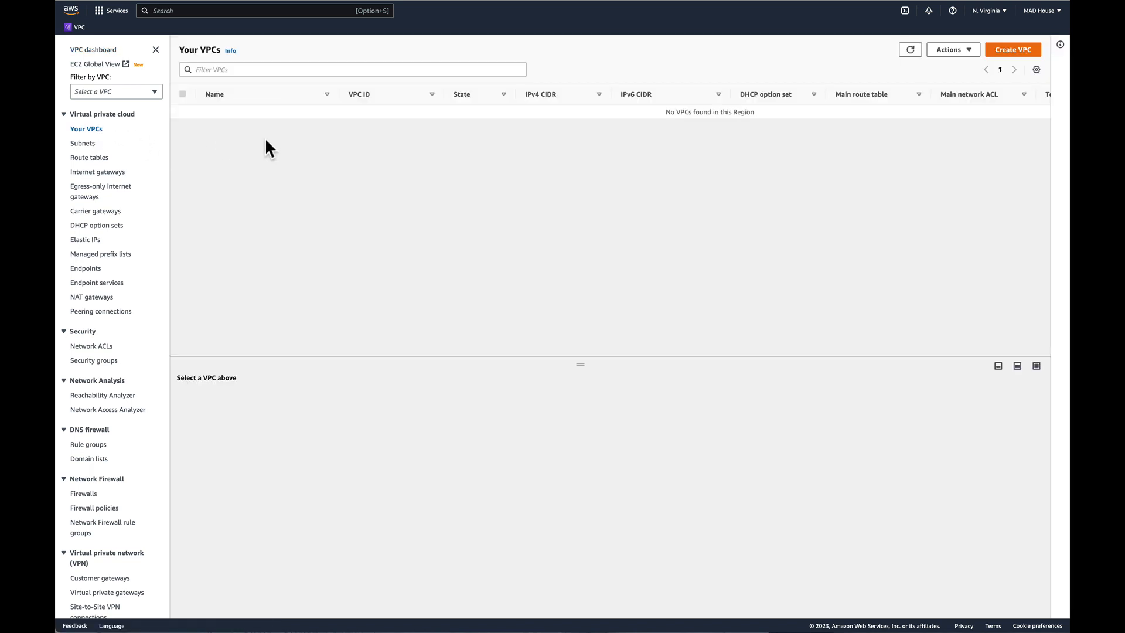
{"action": "left_click", "coordinate": [967, 52]}
{"action": "left_click", "coordinate": [967, 65]}
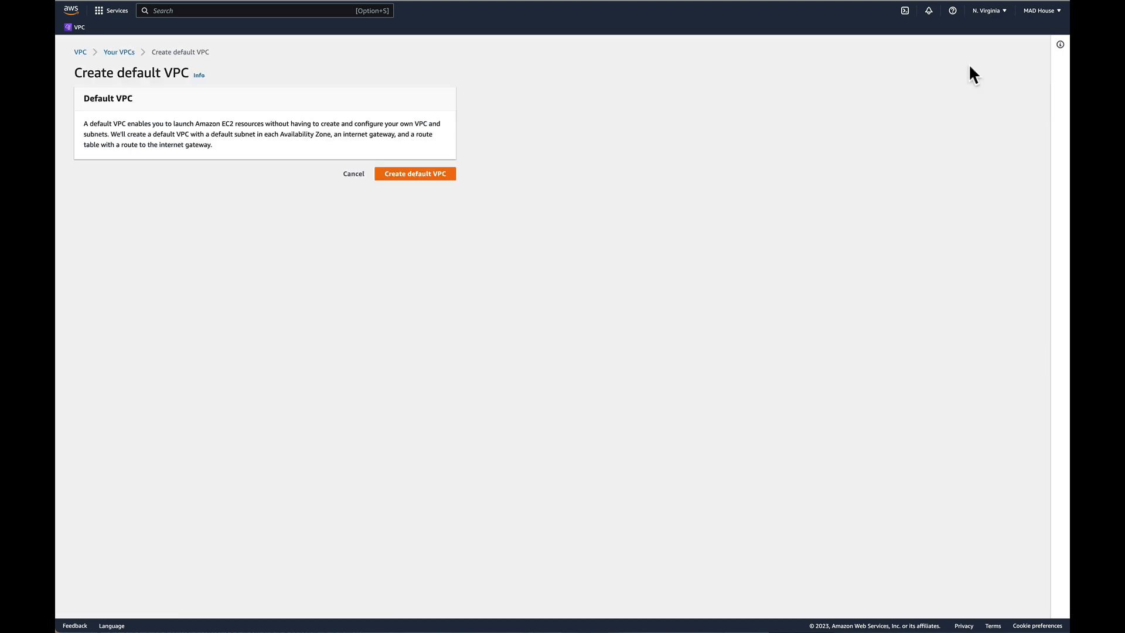
{"action": "left_click", "coordinate": [432, 175]}
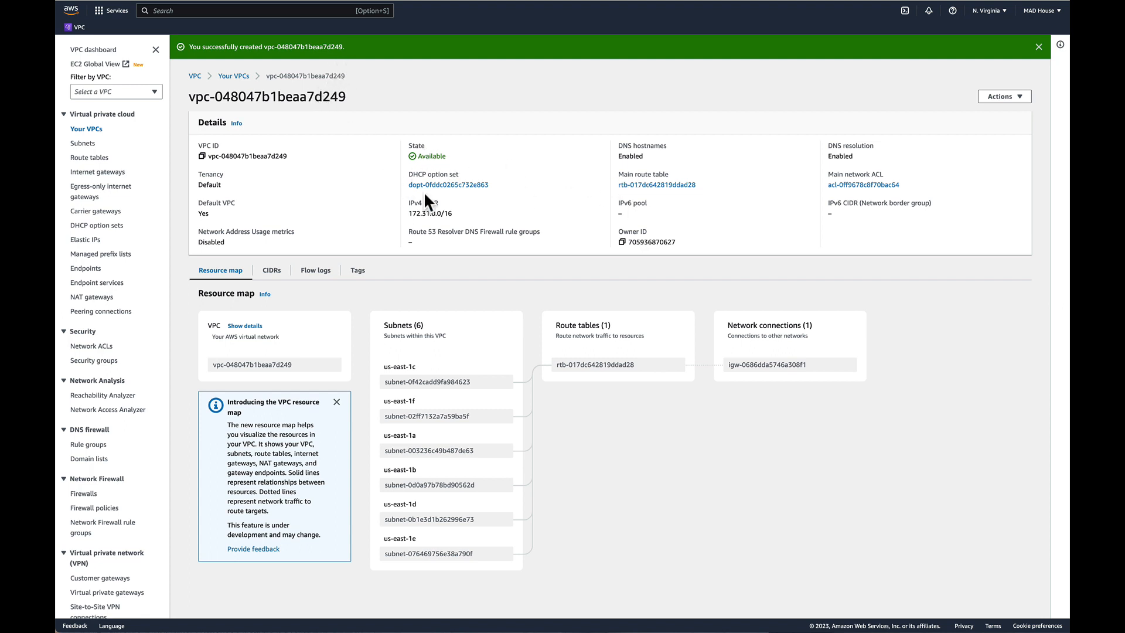
Check the default VPC's subnets, route tables and internet gateways, ending on the VPC list.
{"action": "left_click", "coordinate": [84, 144]}
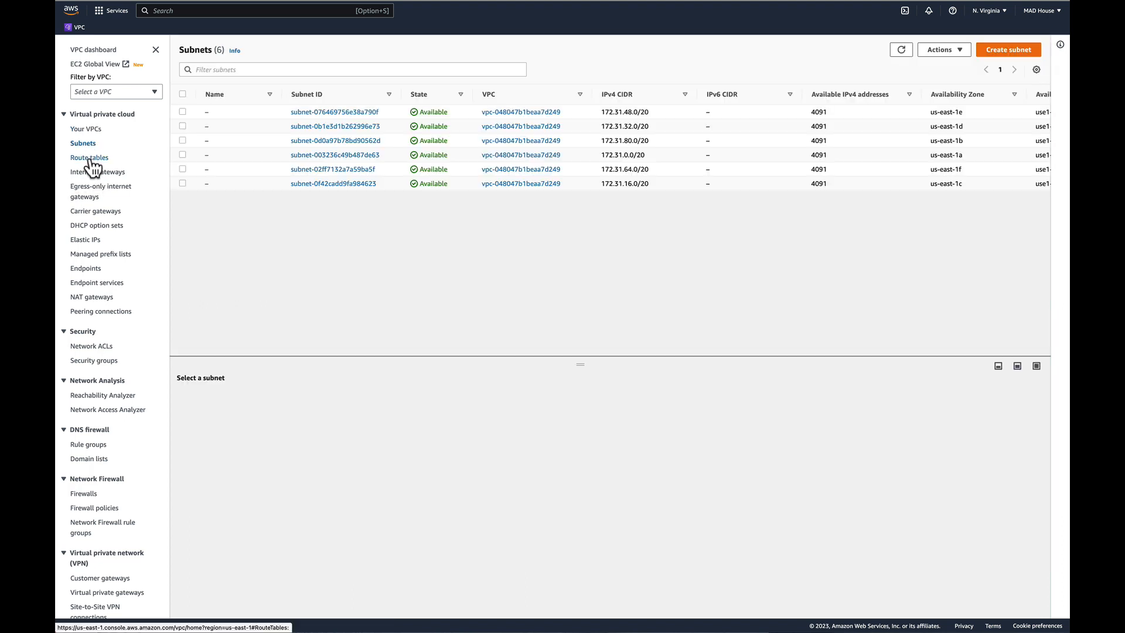
{"action": "left_click", "coordinate": [91, 158]}
{"action": "left_click", "coordinate": [96, 172]}
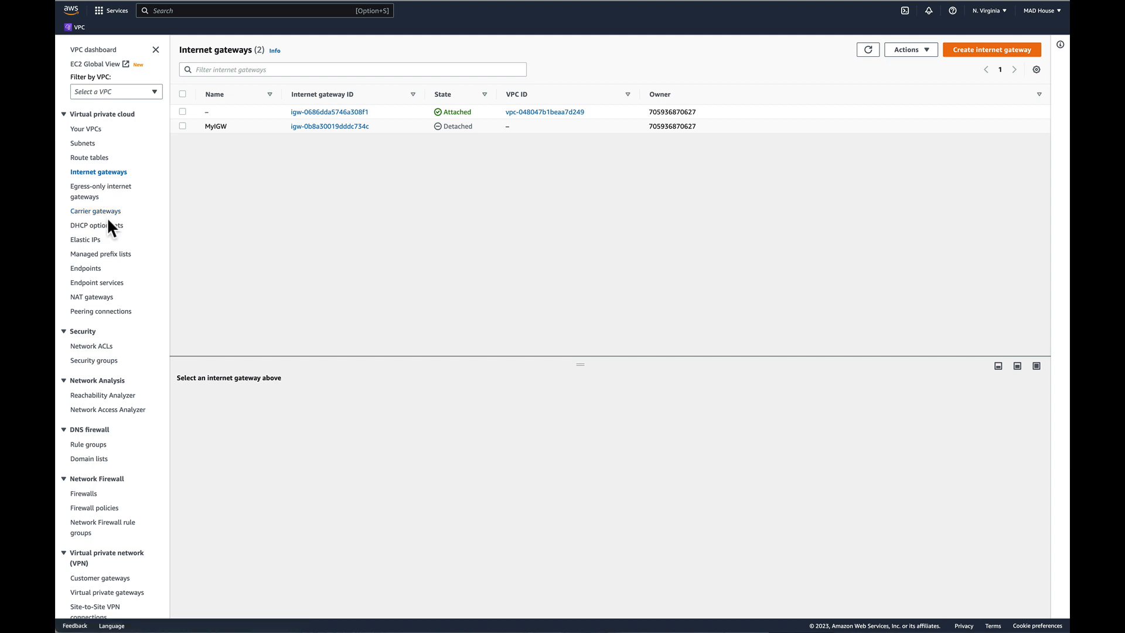
{"action": "left_click", "coordinate": [88, 129]}
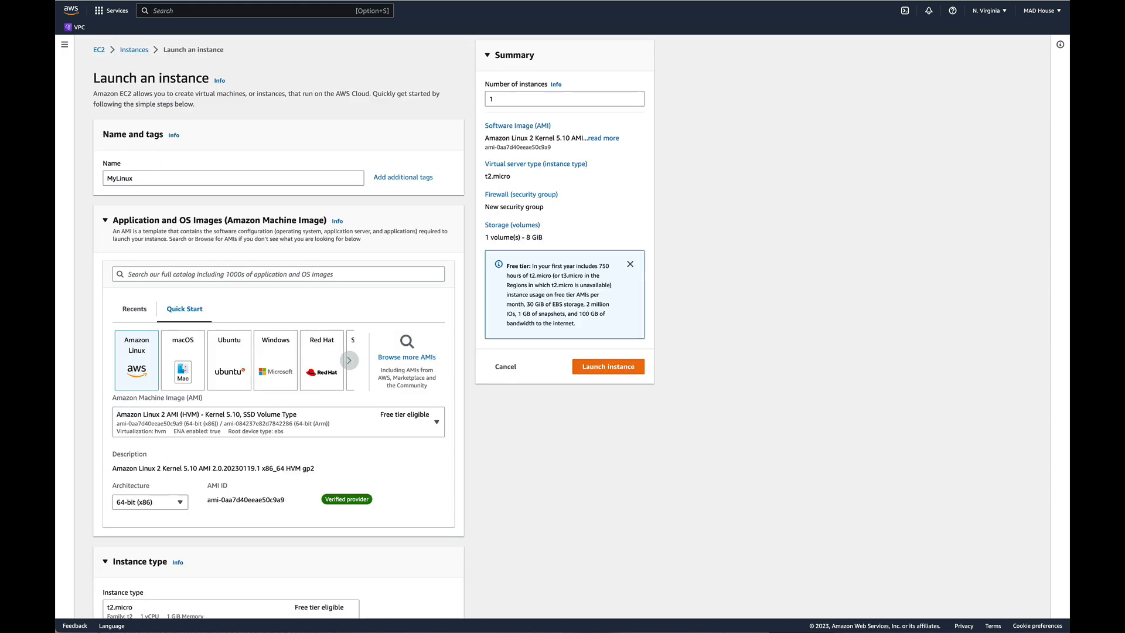
Back in the MyLinux launch form, refresh the VPC list in the network settings to load the default VPC.
{"action": "scroll", "coordinate": [395, 361], "scroll_direction": "down", "scroll_amount": 5}
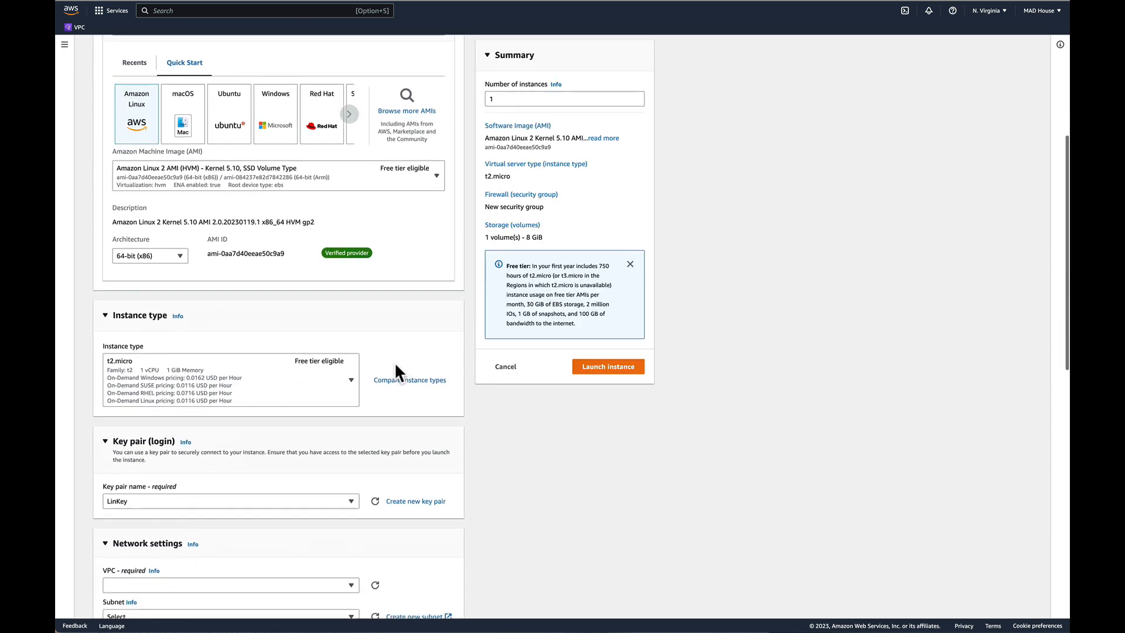
{"action": "scroll", "coordinate": [397, 375], "scroll_direction": "down", "scroll_amount": 5}
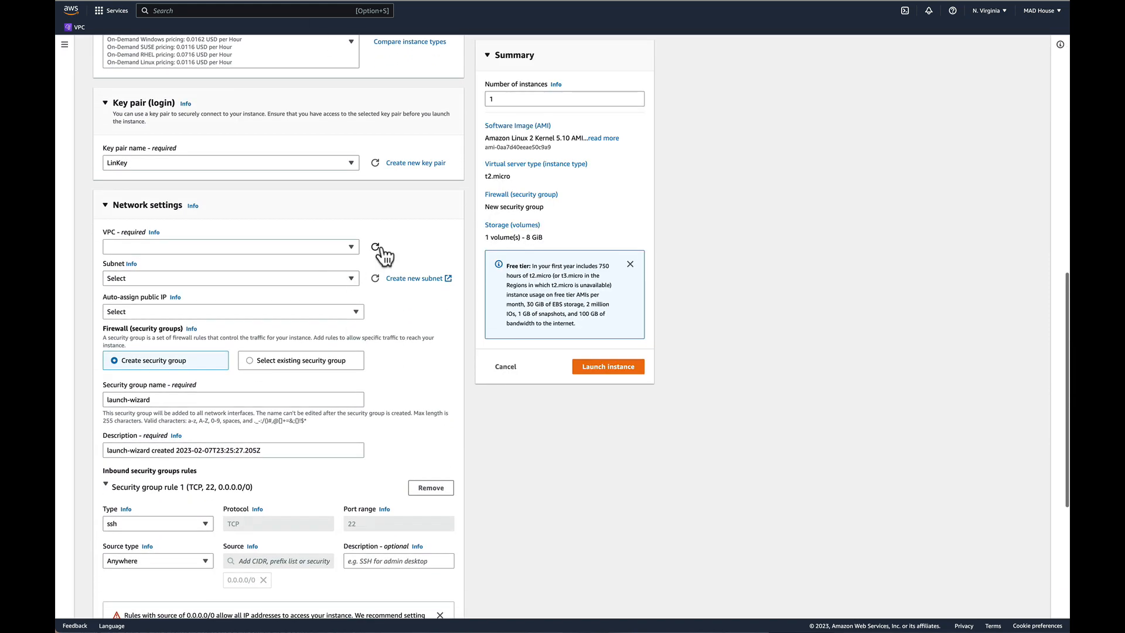
{"action": "left_click", "coordinate": [374, 249]}
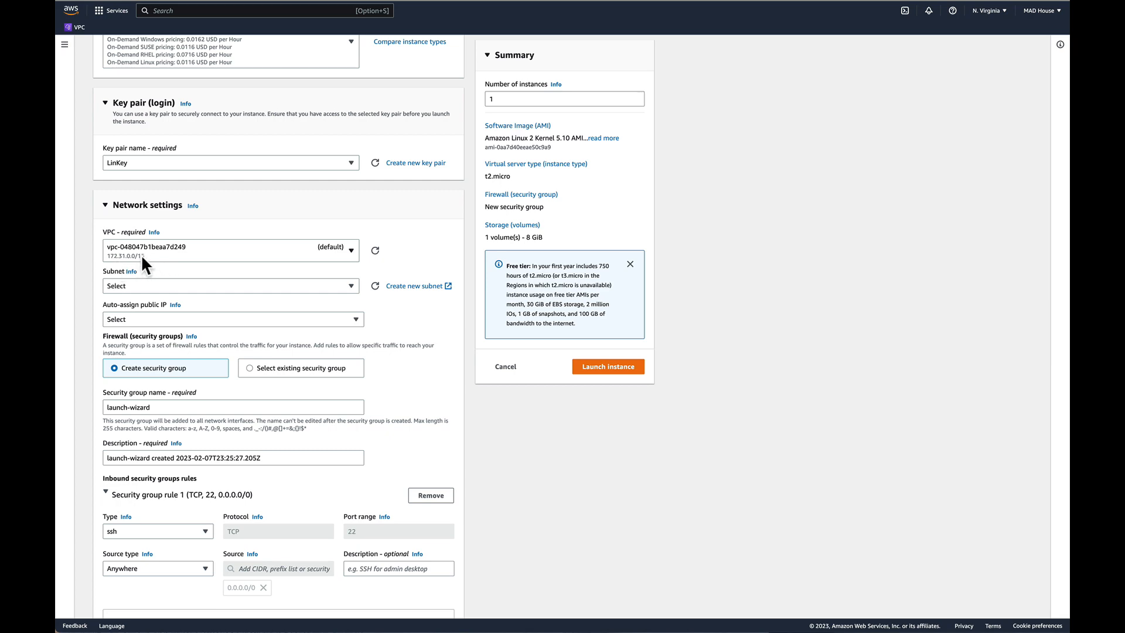
{"action": "scroll", "coordinate": [145, 257], "scroll_direction": "down", "scroll_amount": 1}
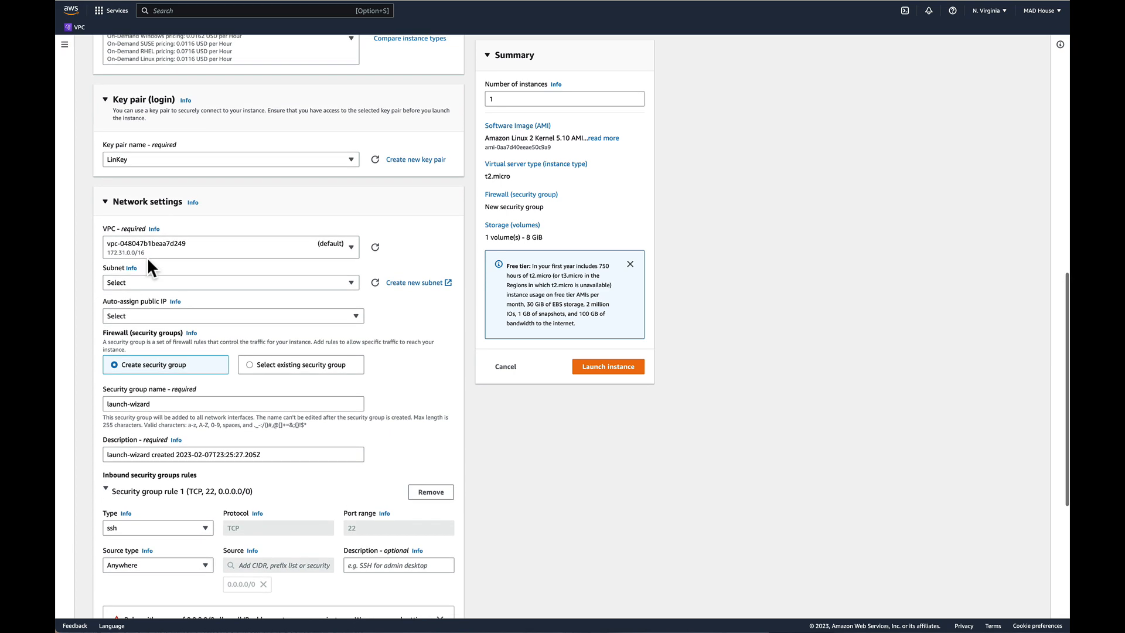
Refresh the subnet list in the network settings to load the default VPC's subnets.
{"action": "scroll", "coordinate": [146, 258], "scroll_direction": "up", "scroll_amount": 1}
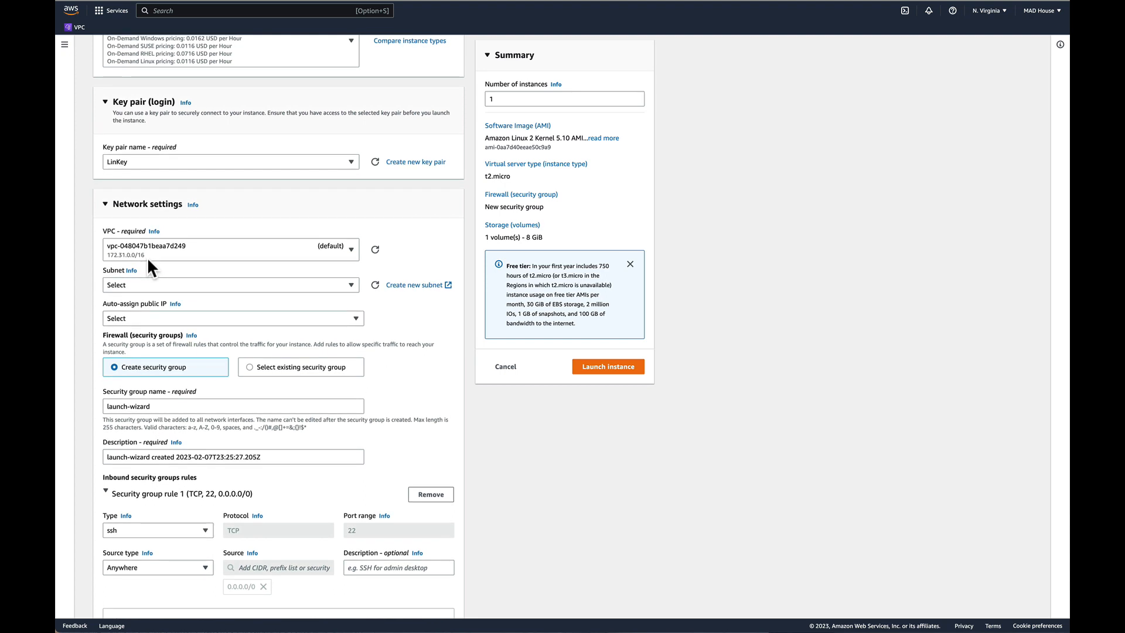
{"action": "scroll", "coordinate": [147, 258], "scroll_direction": "down", "scroll_amount": 1}
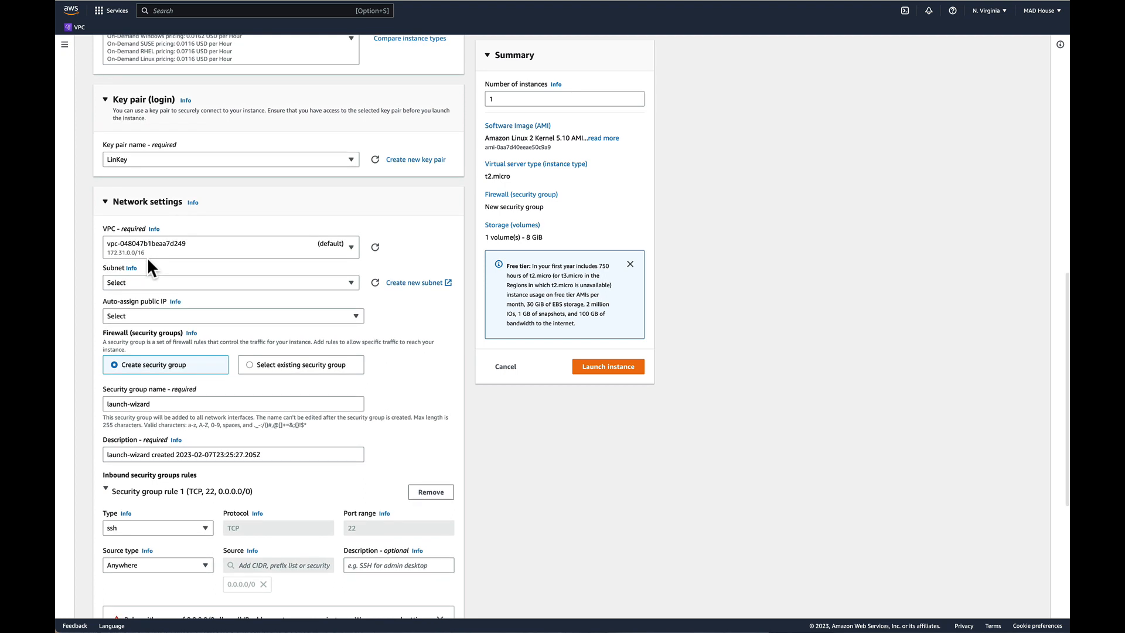
{"action": "left_click", "coordinate": [162, 282]}
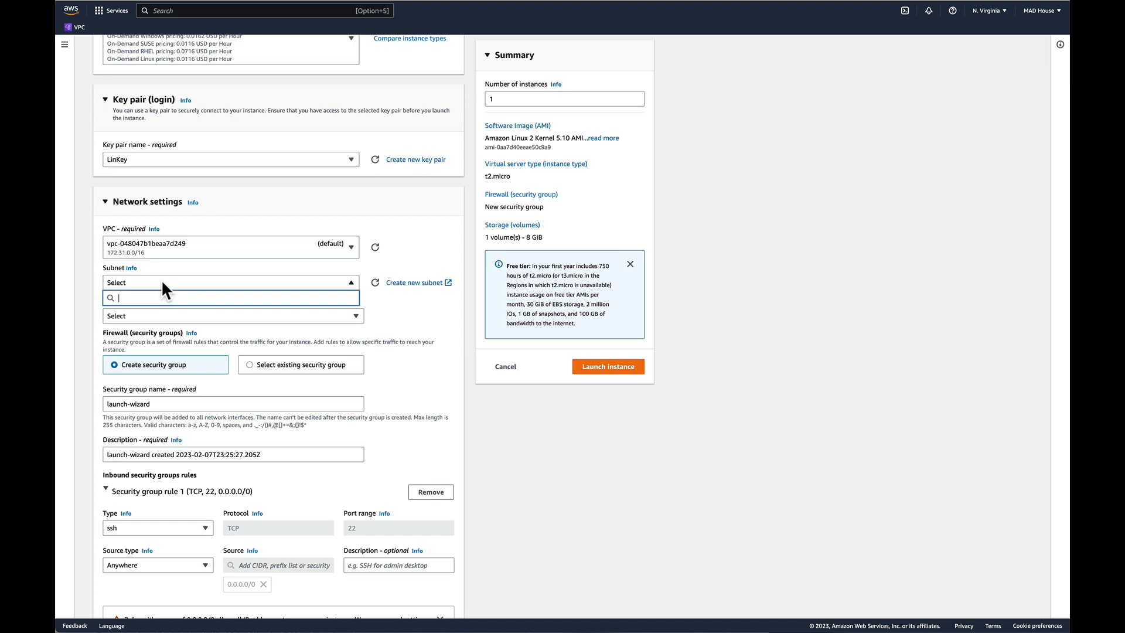
{"action": "left_click", "coordinate": [375, 282]}
Compare the available subnets and their availability zones, trying the us-east-1a subnet before restoring No preference.
{"action": "left_click", "coordinate": [285, 282]}
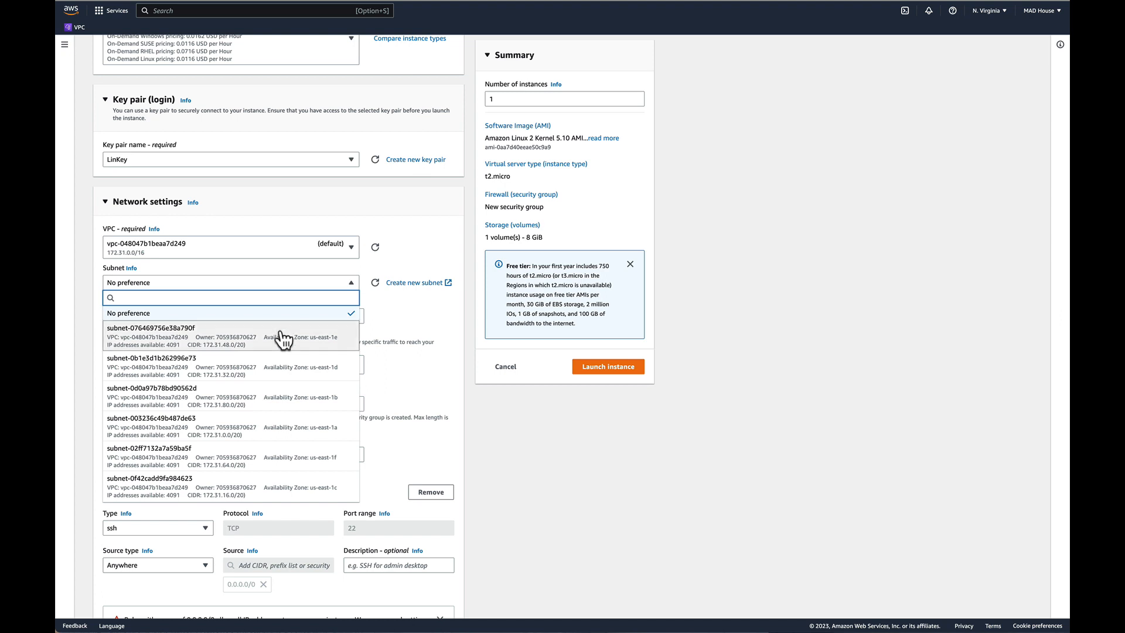
{"action": "left_click", "coordinate": [303, 427]}
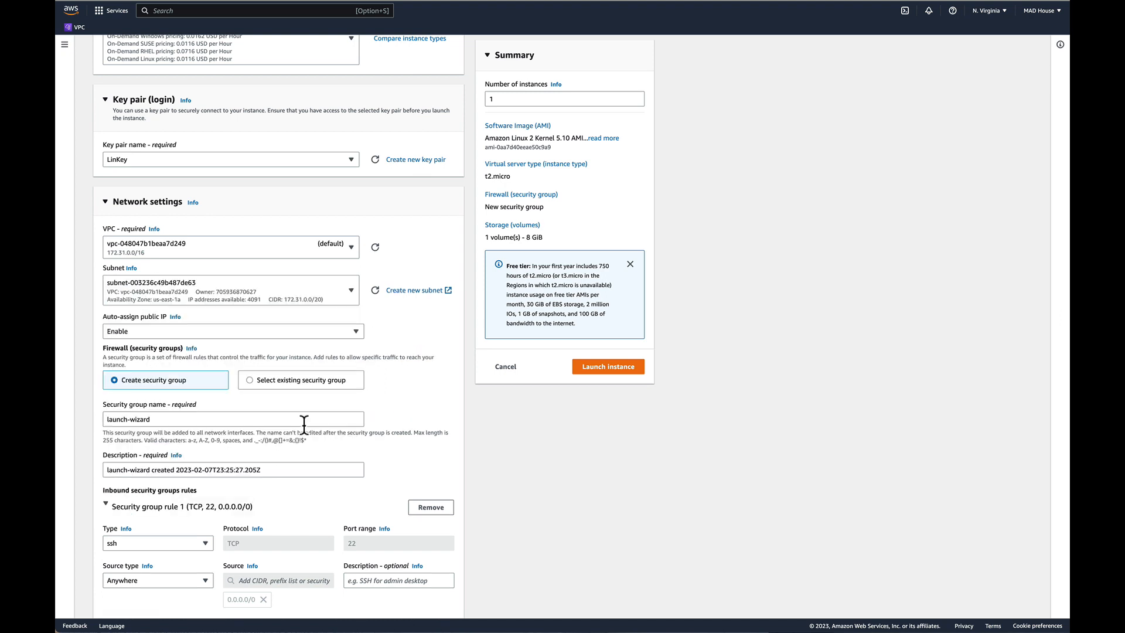
{"action": "left_click", "coordinate": [349, 287]}
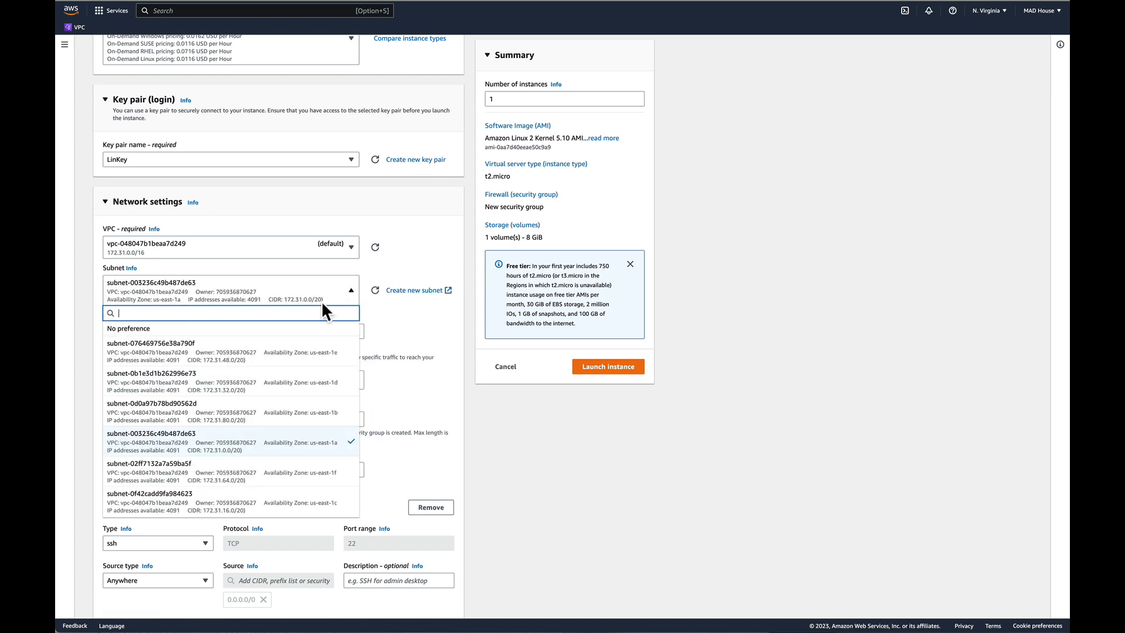
{"action": "left_click", "coordinate": [276, 325]}
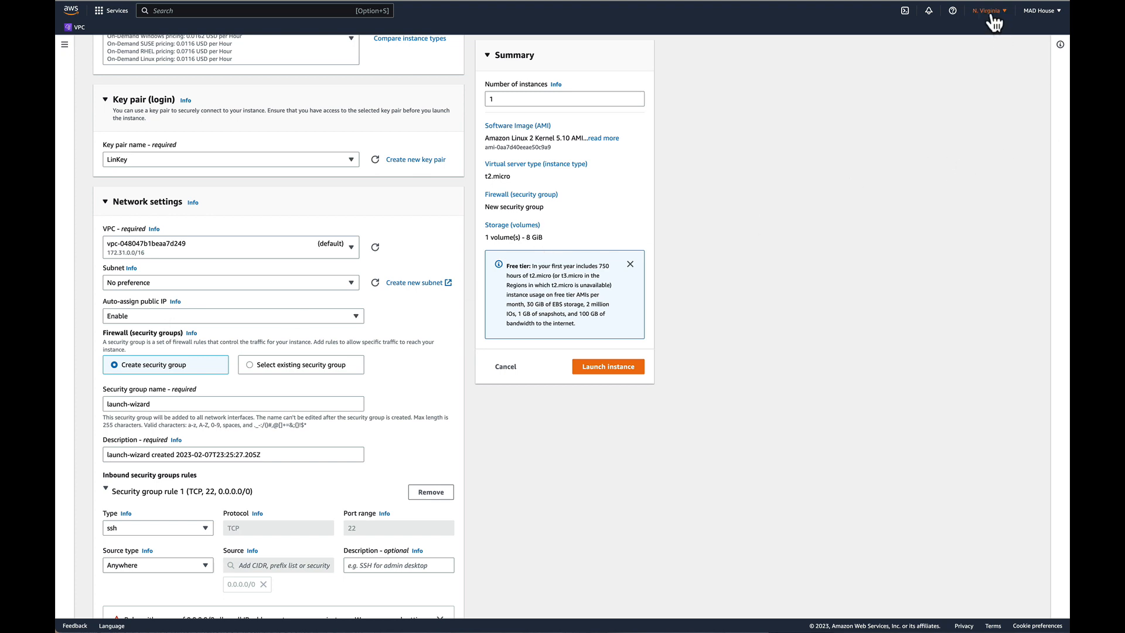
{"action": "left_click", "coordinate": [351, 280]}
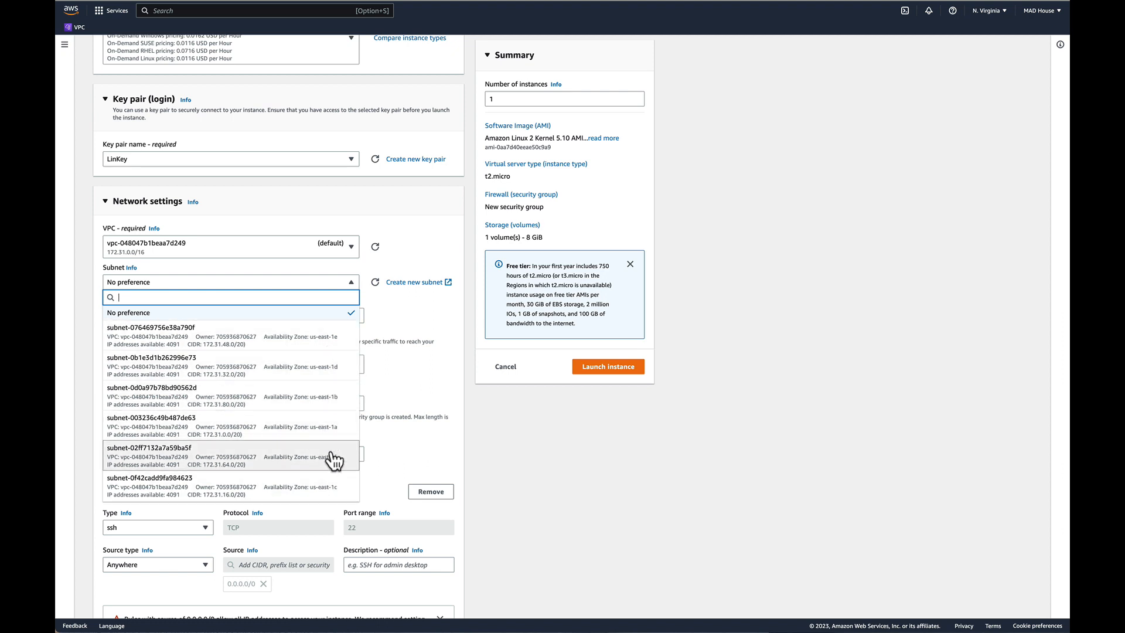
{"action": "scroll", "coordinate": [337, 454], "scroll_direction": "down", "scroll_amount": 1}
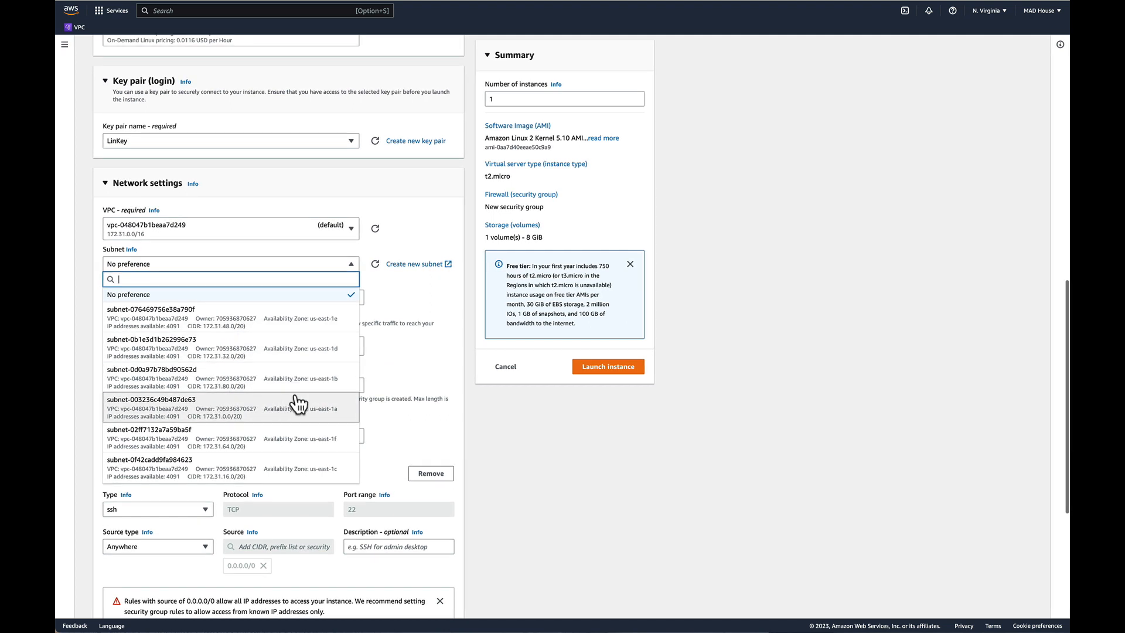
{"action": "scroll", "coordinate": [408, 364], "scroll_direction": "down", "scroll_amount": 1}
{"action": "left_click", "coordinate": [417, 361]}
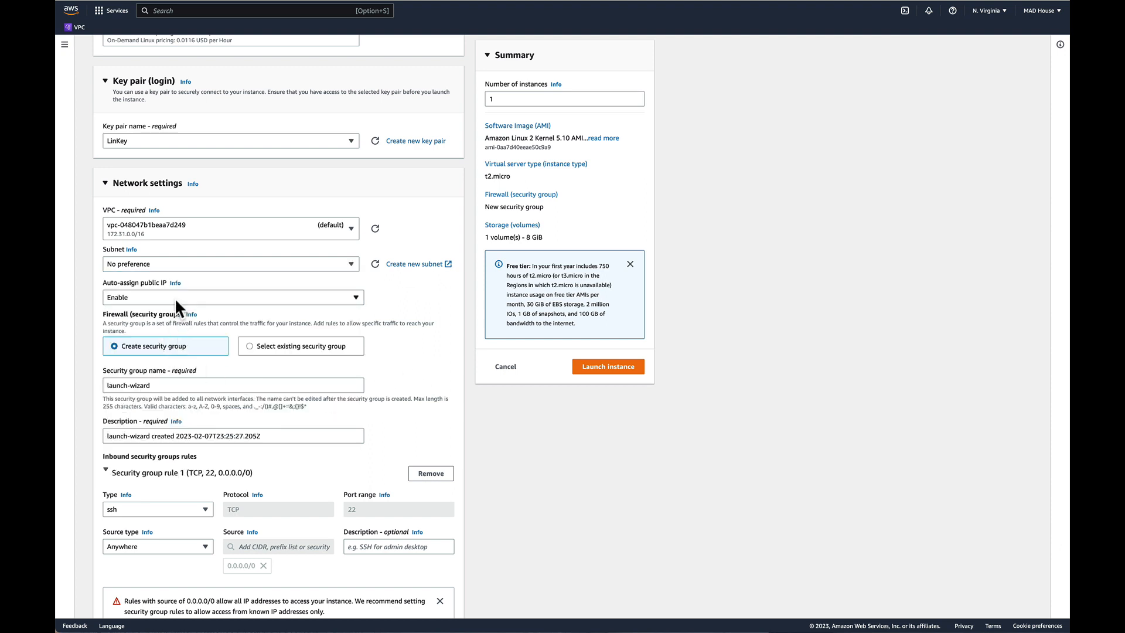
Use an existing security group for the instance's firewall and choose the VPC's default group.
{"action": "left_click", "coordinate": [250, 346]}
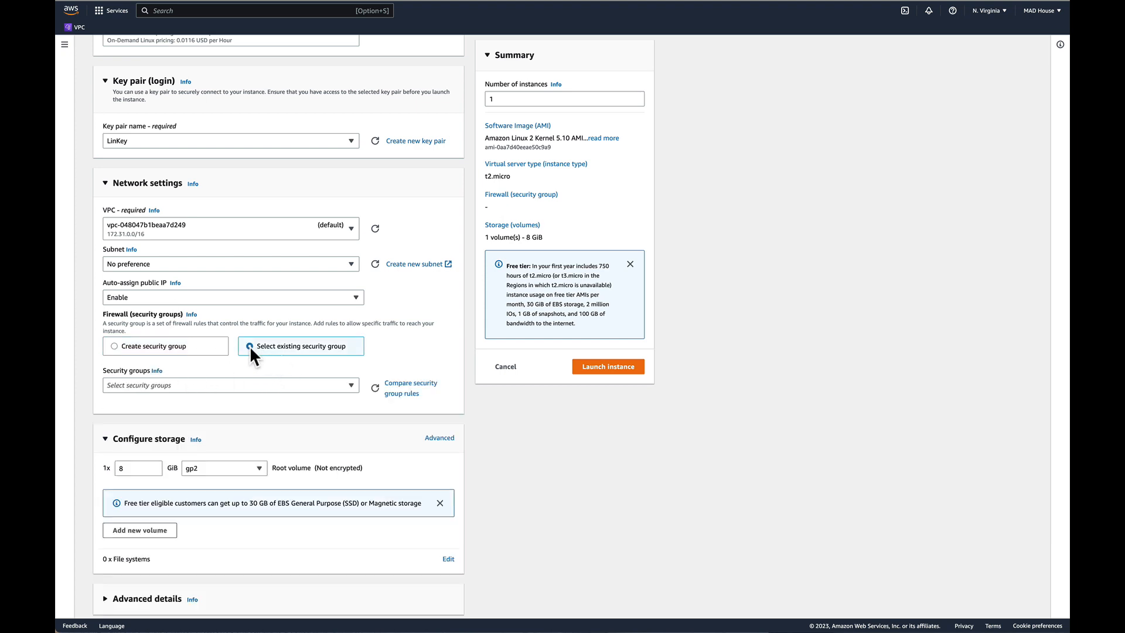
{"action": "left_click", "coordinate": [227, 384]}
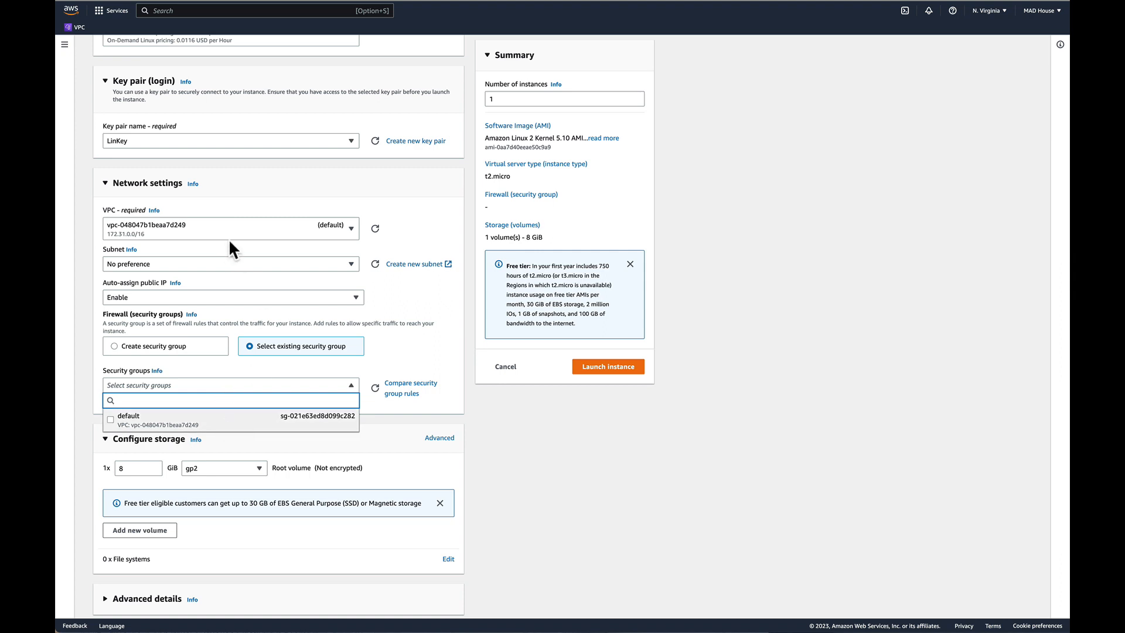
{"action": "left_click", "coordinate": [221, 419]}
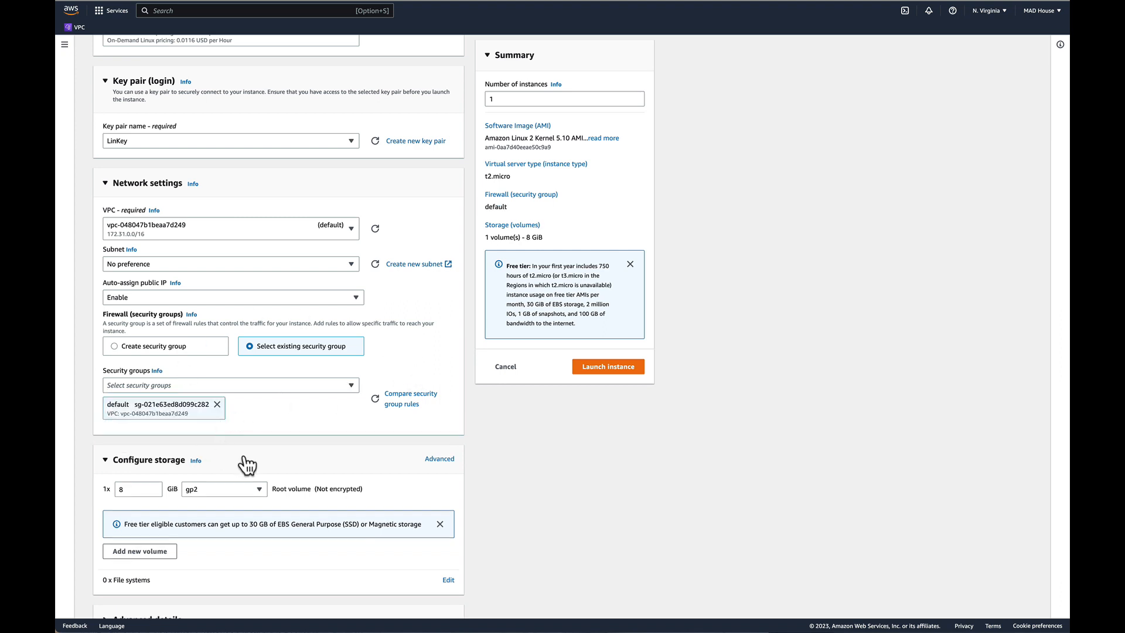
Check the storage configuration, expand the advanced details to look through their options, and collapse them again.
{"action": "scroll", "coordinate": [251, 504], "scroll_direction": "down", "scroll_amount": 1}
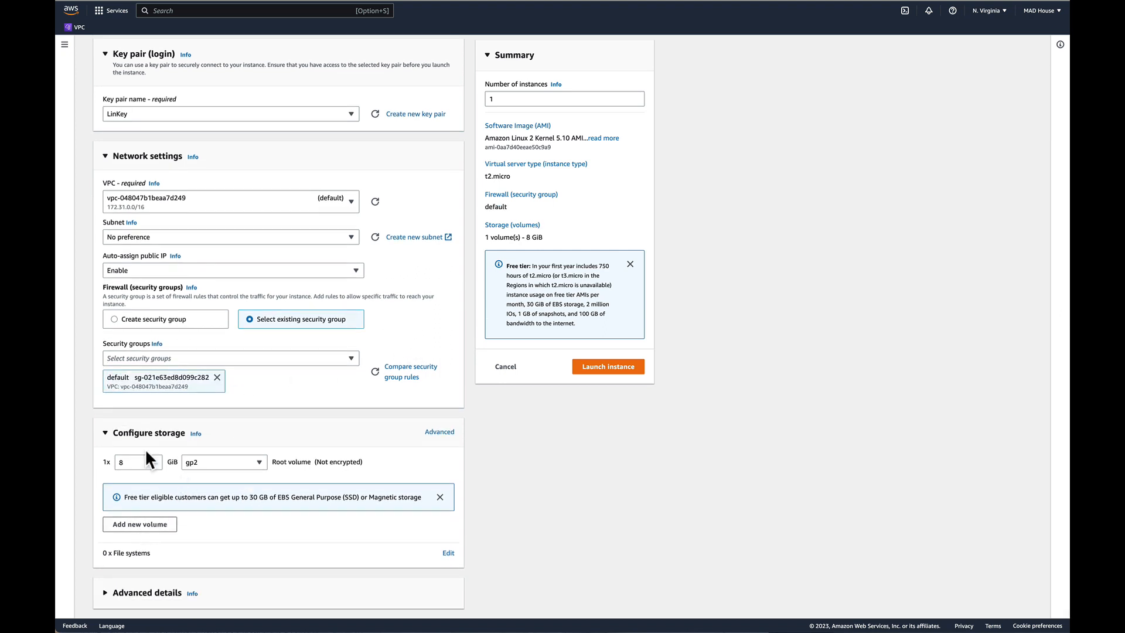
{"action": "left_click", "coordinate": [107, 592]}
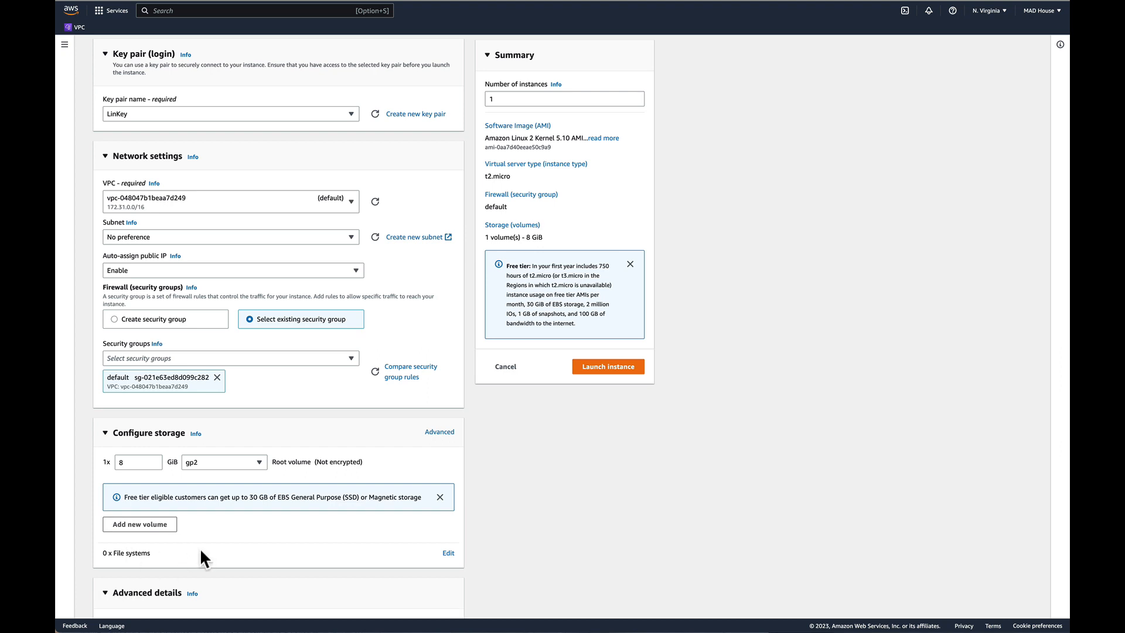
{"action": "scroll", "coordinate": [200, 551], "scroll_direction": "down", "scroll_amount": 5}
{"action": "scroll", "coordinate": [199, 547], "scroll_direction": "down", "scroll_amount": 2}
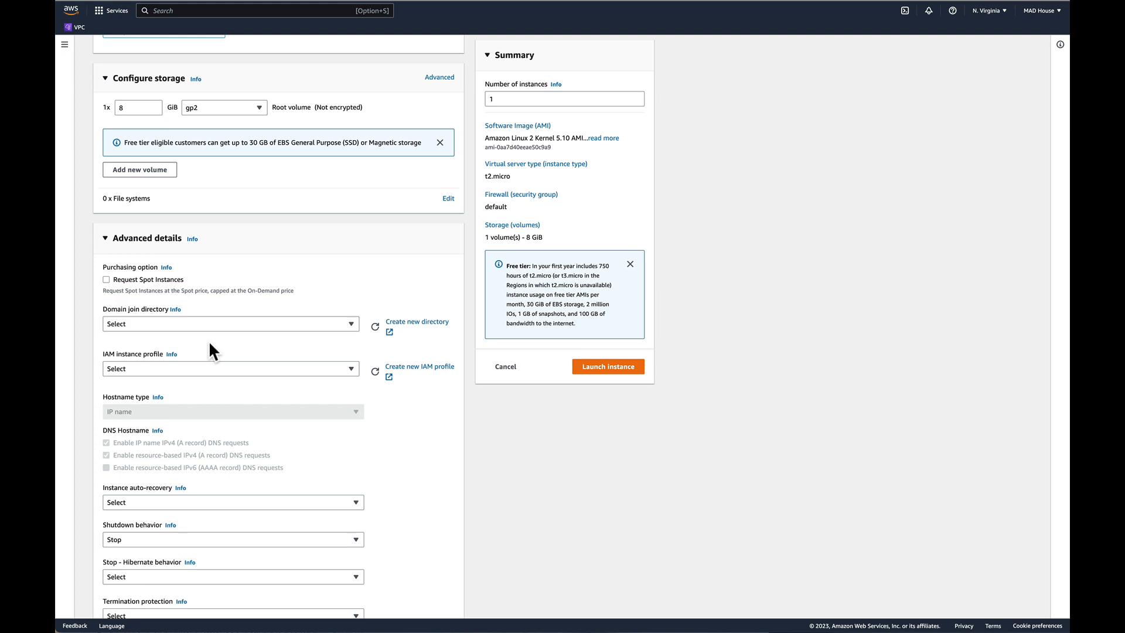
{"action": "scroll", "coordinate": [210, 350], "scroll_direction": "down", "scroll_amount": 8}
{"action": "scroll", "coordinate": [226, 375], "scroll_direction": "up", "scroll_amount": 14}
{"action": "scroll", "coordinate": [229, 384], "scroll_direction": "up", "scroll_amount": 2}
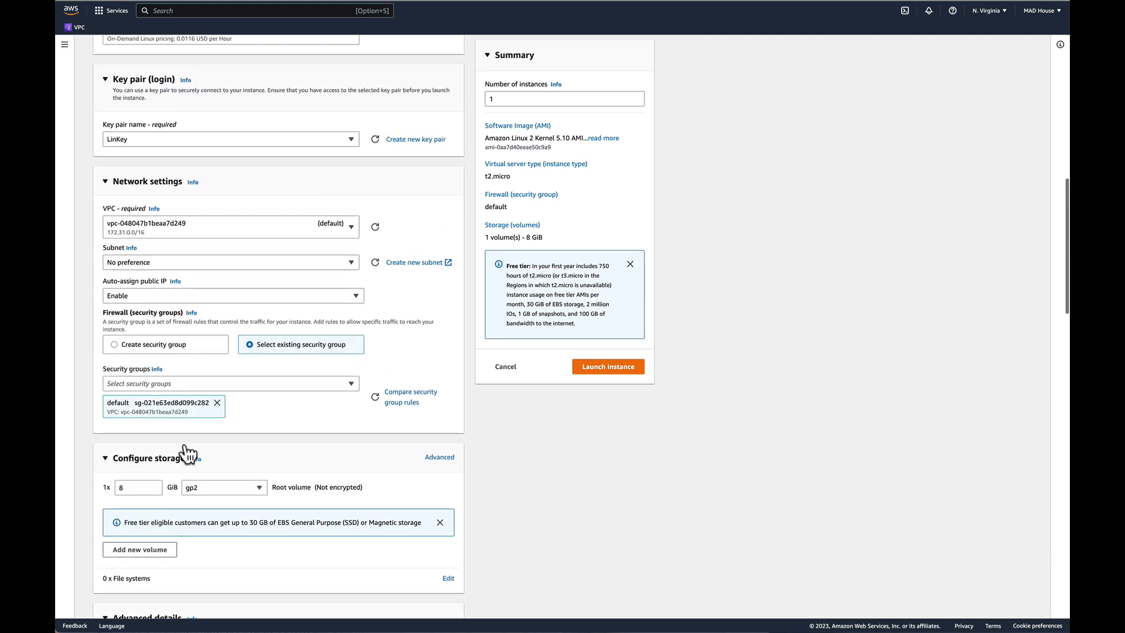
{"action": "scroll", "coordinate": [170, 476], "scroll_direction": "down", "scroll_amount": 3}
{"action": "left_click", "coordinate": [106, 486]}
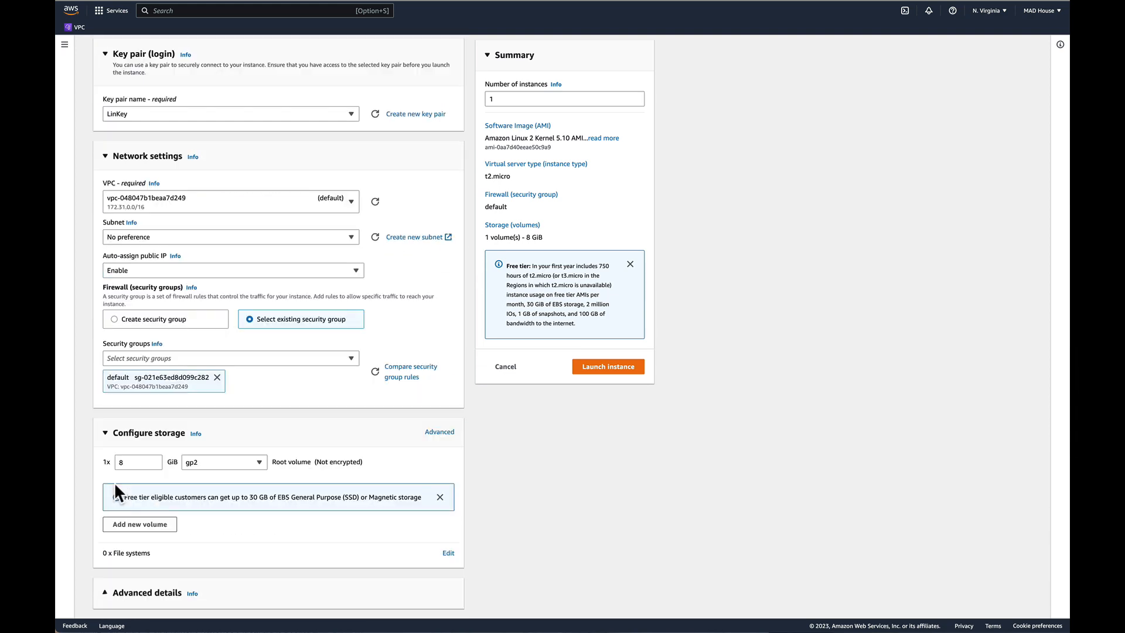
Launch the MyLinux instance and open the list of all instances.
{"action": "left_click", "coordinate": [623, 371]}
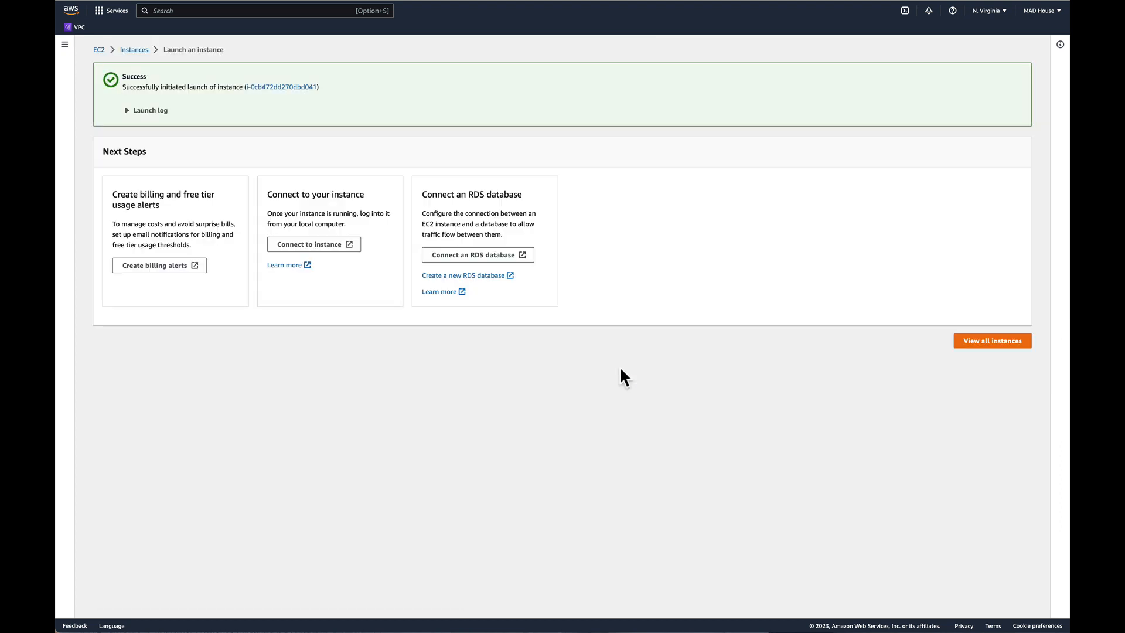
{"action": "left_click", "coordinate": [985, 343]}
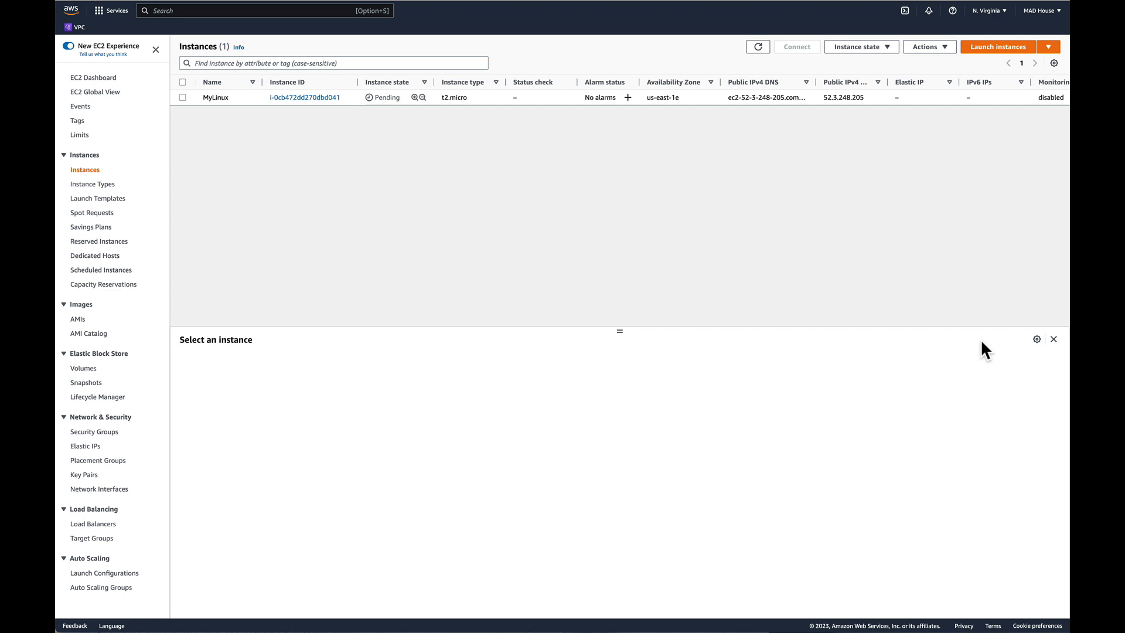
Select the MyLinux instance and enlarge its details pane.
{"action": "left_click_drag", "start_coordinate": [619, 331], "coordinate": [622, 256]}
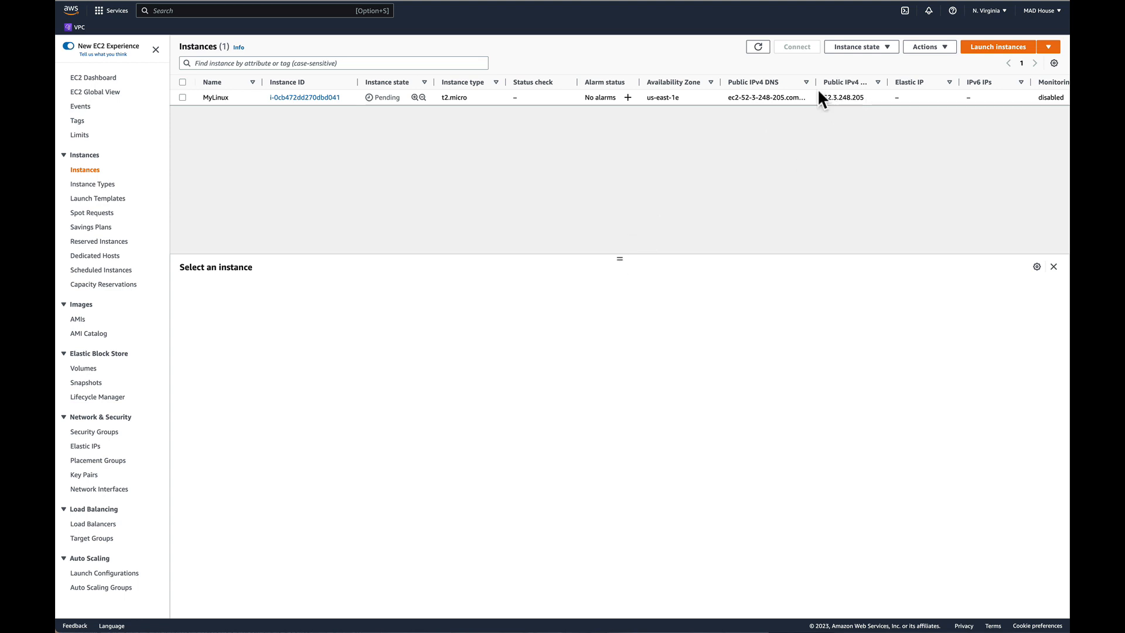
{"action": "left_click", "coordinate": [182, 97]}
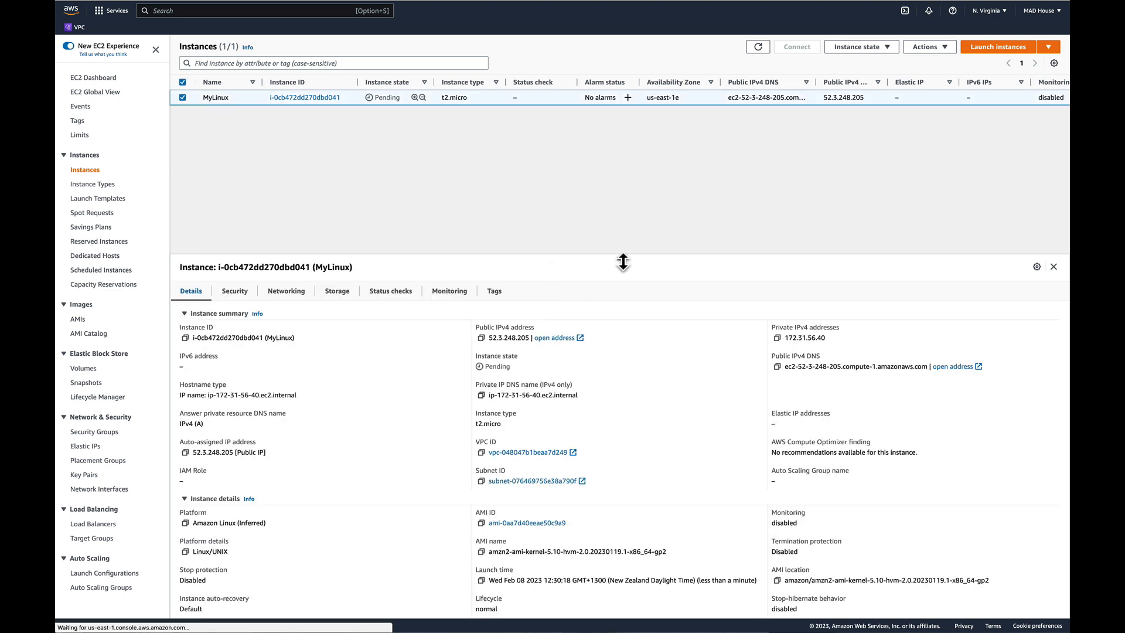
{"action": "left_click_drag", "start_coordinate": [622, 263], "coordinate": [621, 171]}
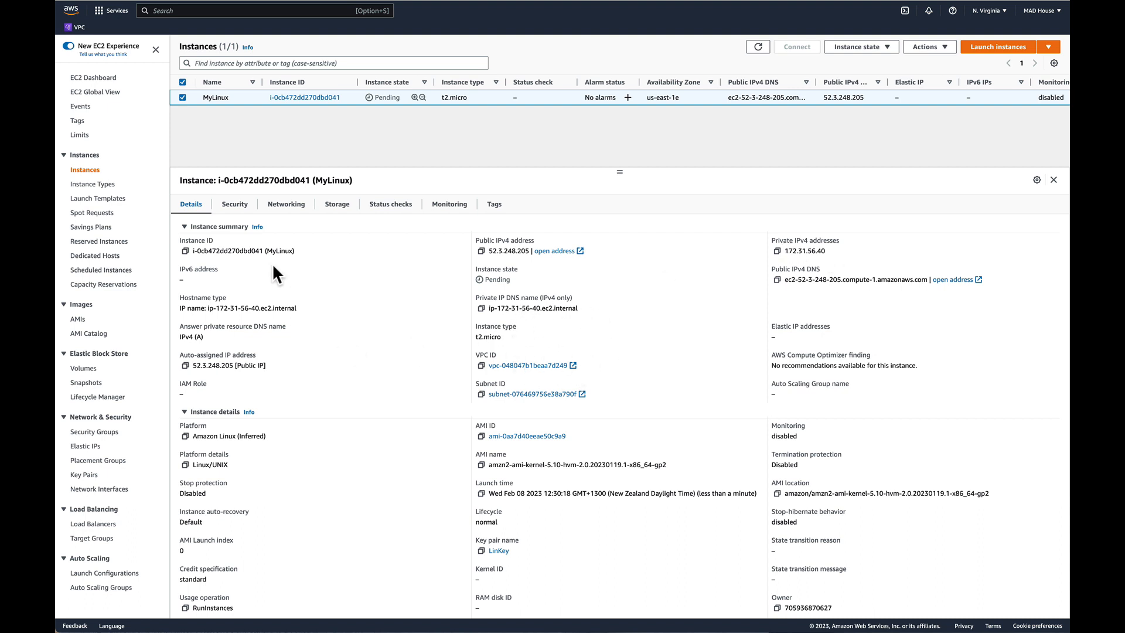
Examine MyLinux's instance summary, instance details, host and placement group, and capacity reservation information.
{"action": "scroll", "coordinate": [346, 339], "scroll_direction": "down", "scroll_amount": 3}
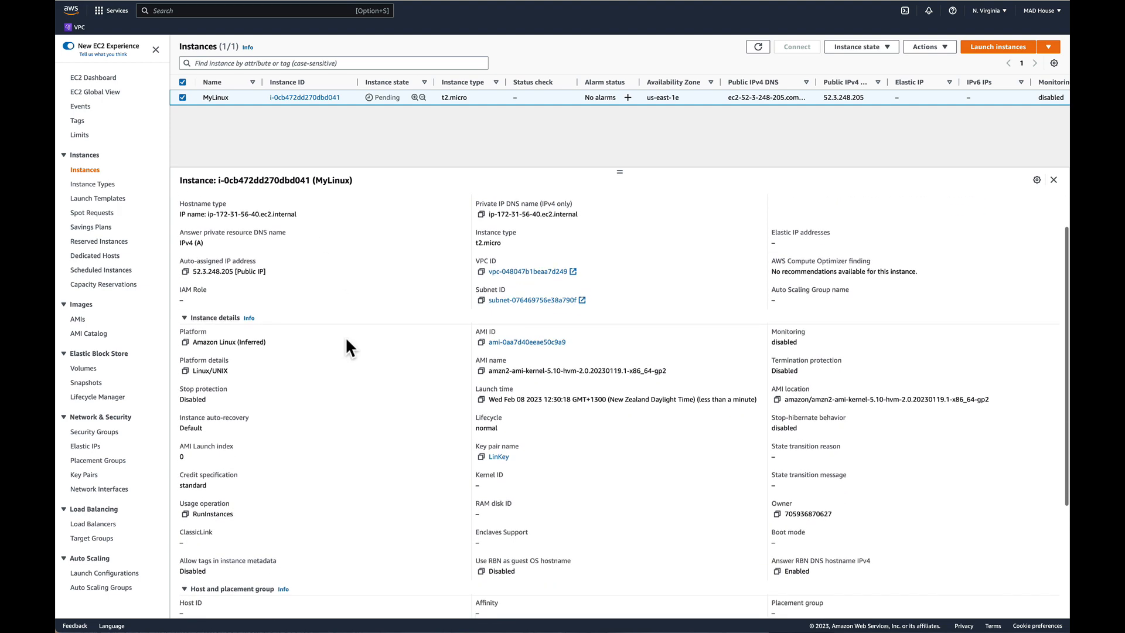
{"action": "scroll", "coordinate": [346, 340], "scroll_direction": "down", "scroll_amount": 3}
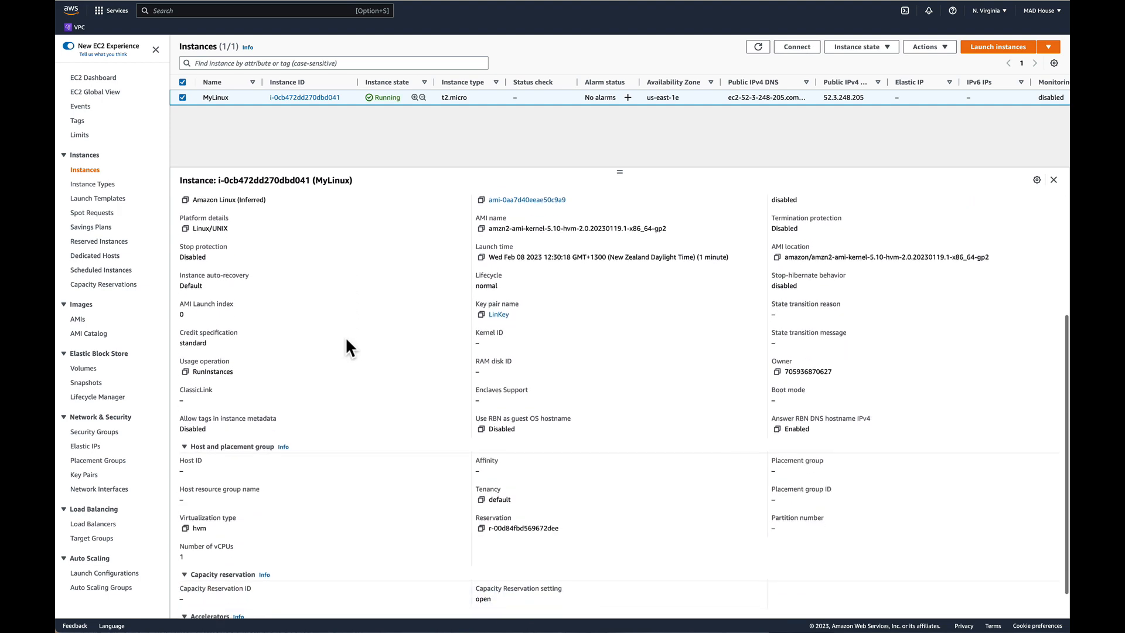
{"action": "scroll", "coordinate": [346, 340], "scroll_direction": "up", "scroll_amount": 6}
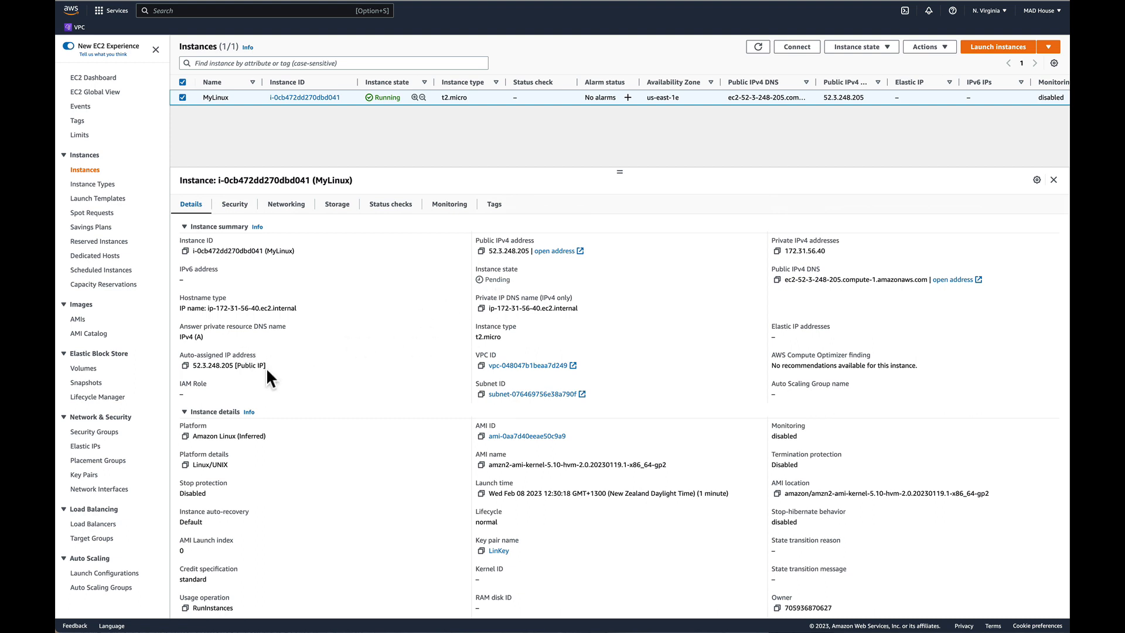
{"action": "scroll", "coordinate": [240, 288], "scroll_direction": "down", "scroll_amount": 1}
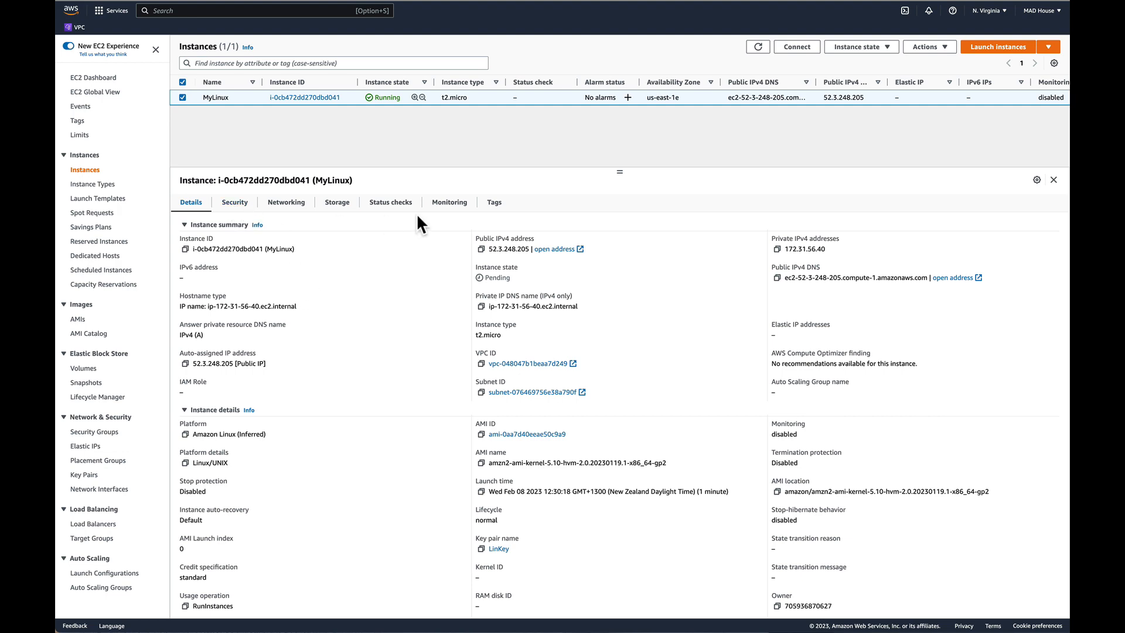
{"action": "scroll", "coordinate": [389, 297], "scroll_direction": "down", "scroll_amount": 5}
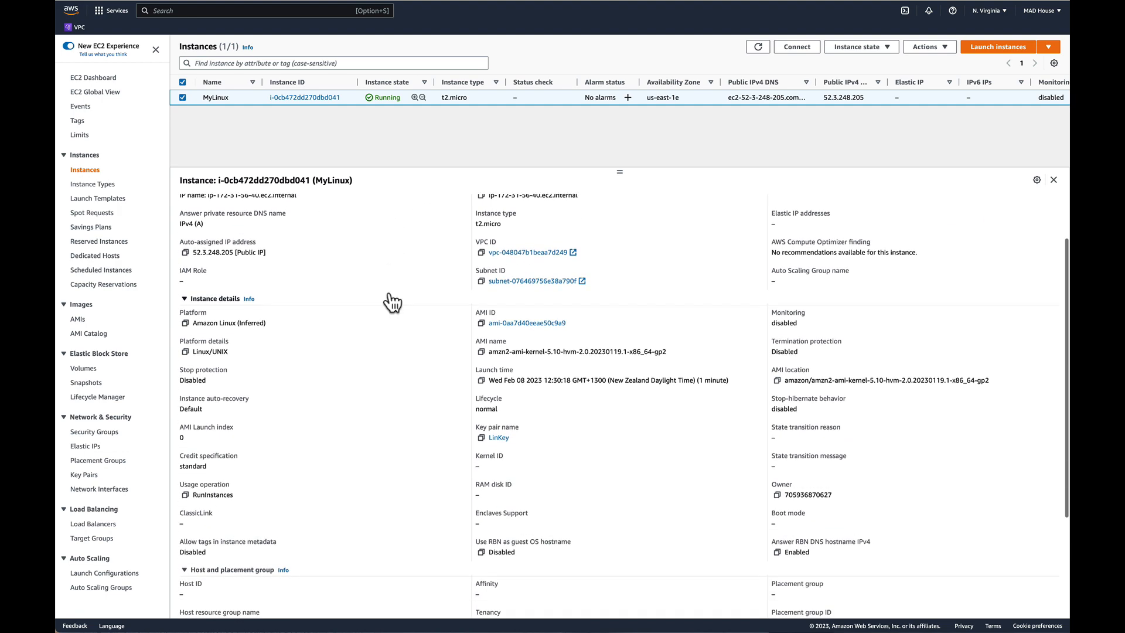
{"action": "scroll", "coordinate": [615, 369], "scroll_direction": "down", "scroll_amount": 2}
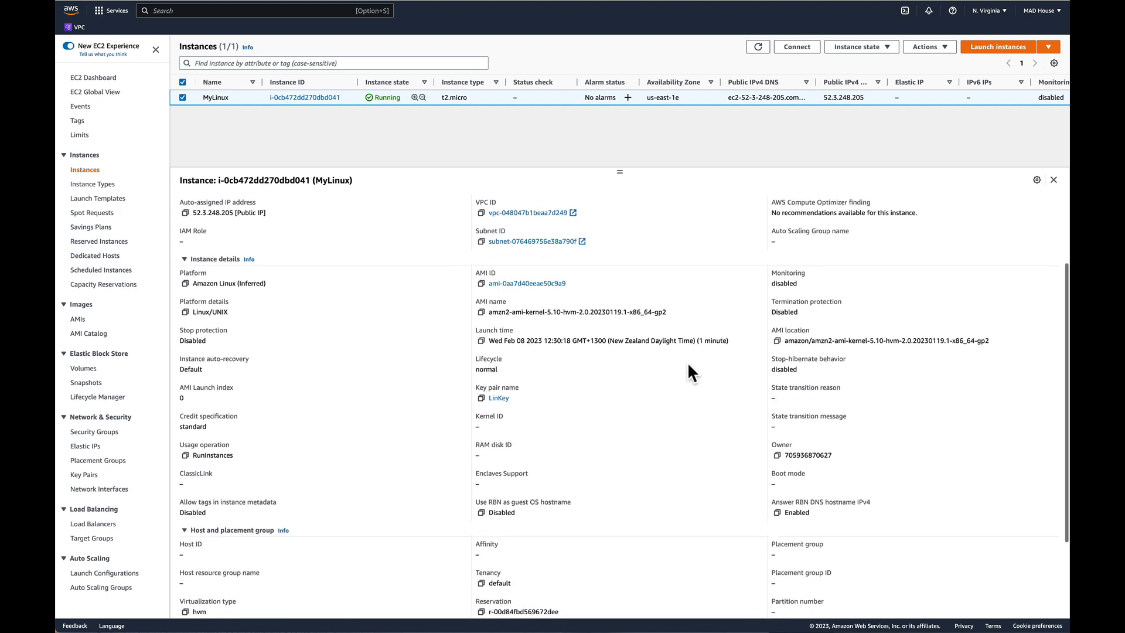
{"action": "scroll", "coordinate": [838, 341], "scroll_direction": "down", "scroll_amount": 3}
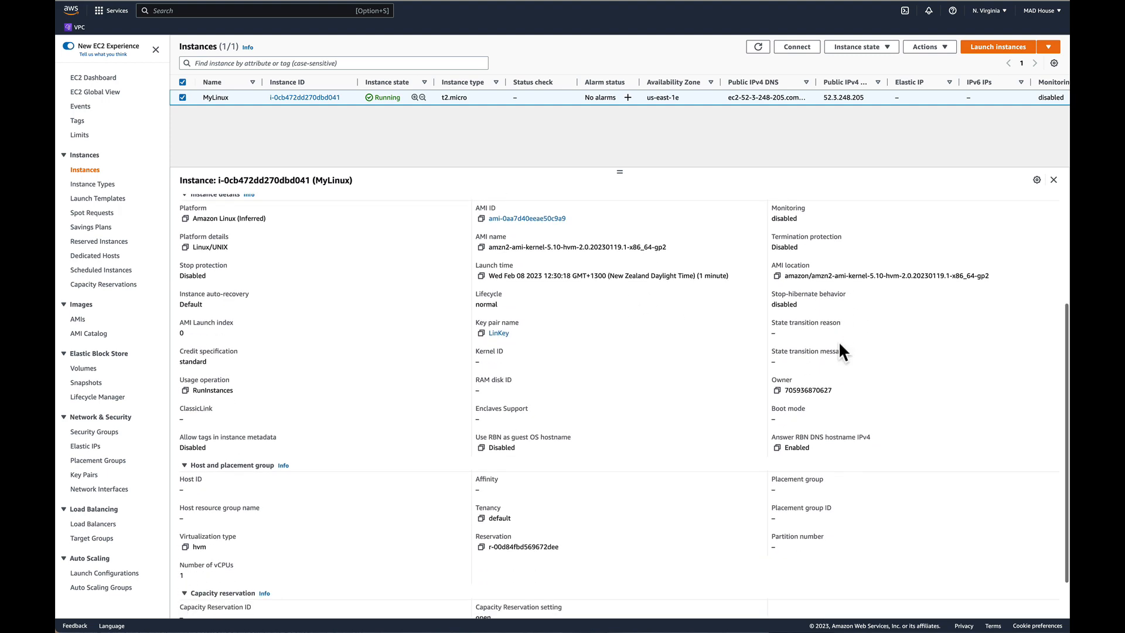
{"action": "scroll", "coordinate": [864, 385], "scroll_direction": "down", "scroll_amount": 3}
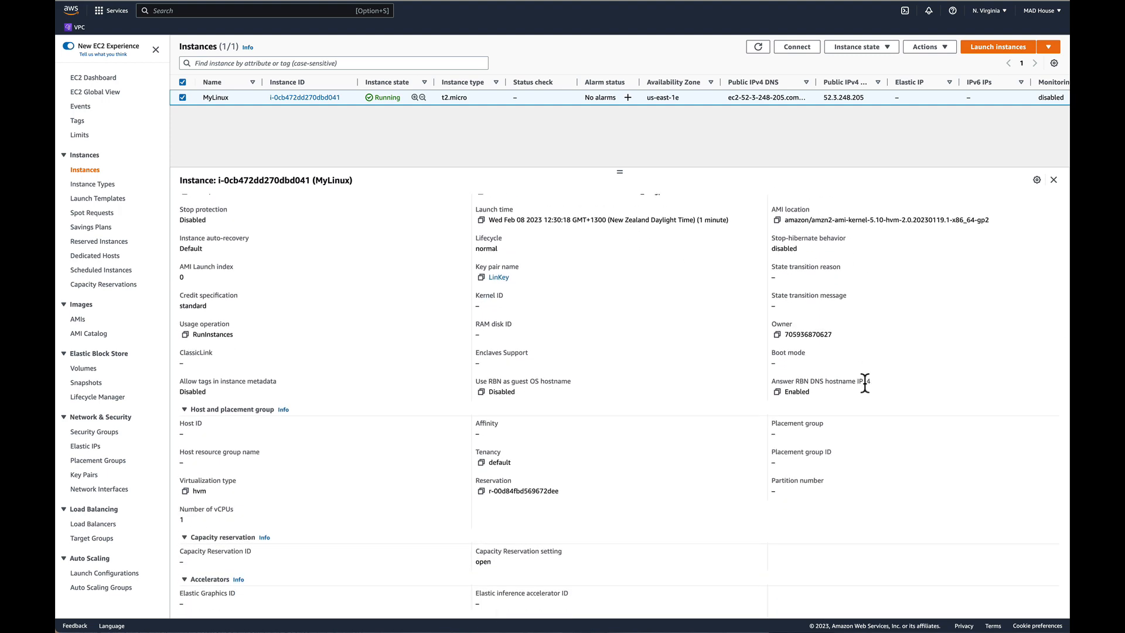
{"action": "scroll", "coordinate": [865, 383], "scroll_direction": "up", "scroll_amount": 6}
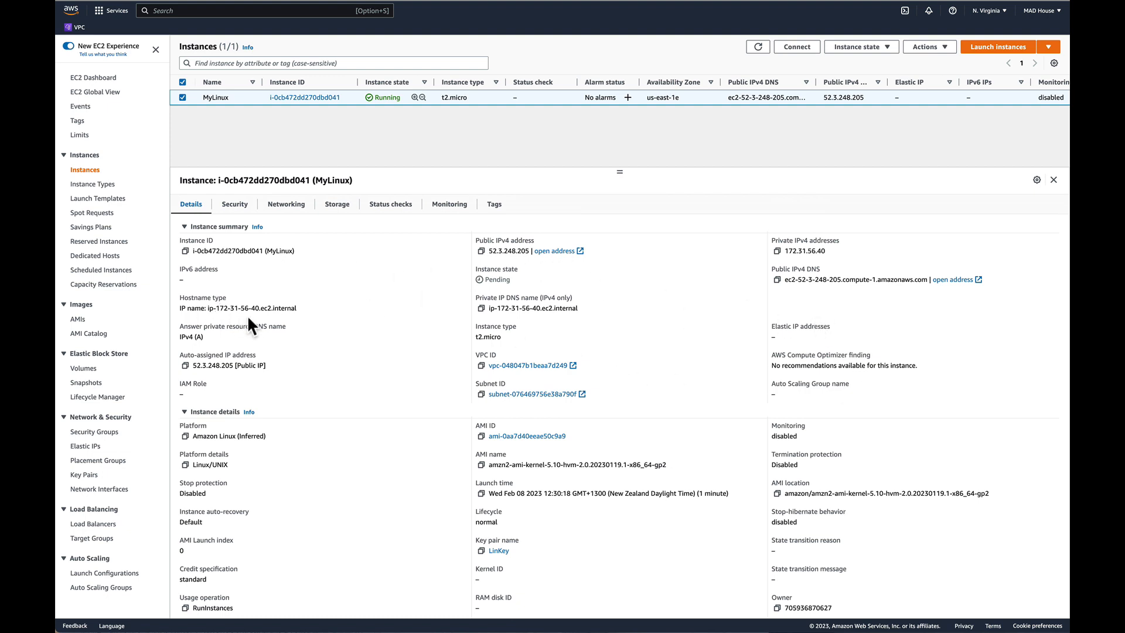
Review MyLinux's security, networking, storage and status check information, including its availability zone.
{"action": "left_click", "coordinate": [233, 206]}
{"action": "left_click", "coordinate": [284, 205]}
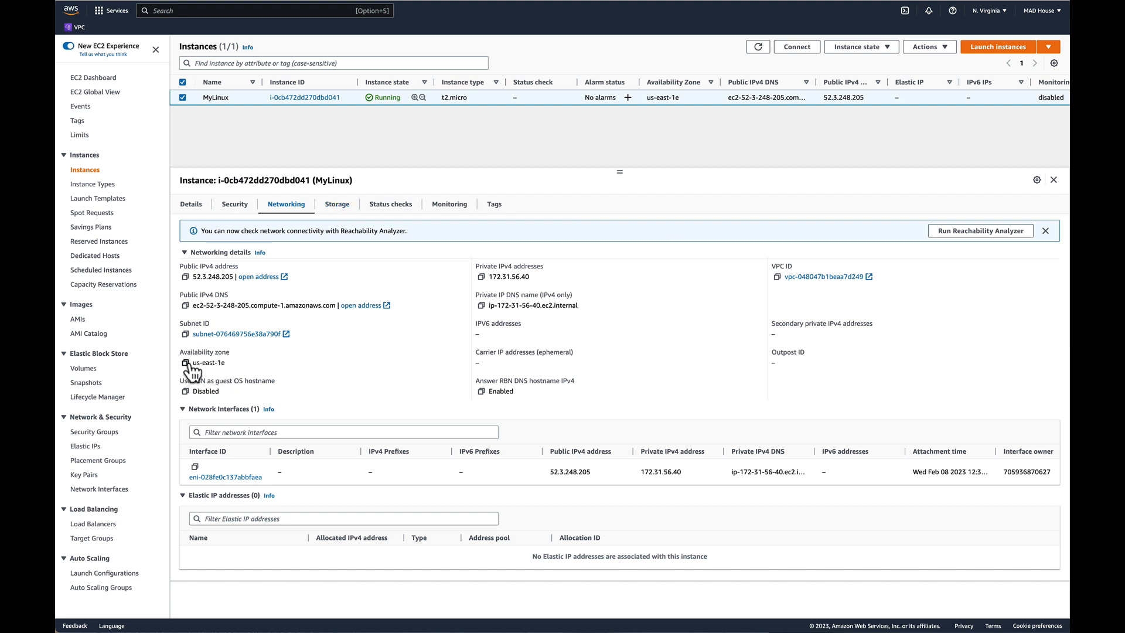
{"action": "left_click_drag", "start_coordinate": [192, 362], "coordinate": [229, 361]}
{"action": "left_click", "coordinate": [336, 204]}
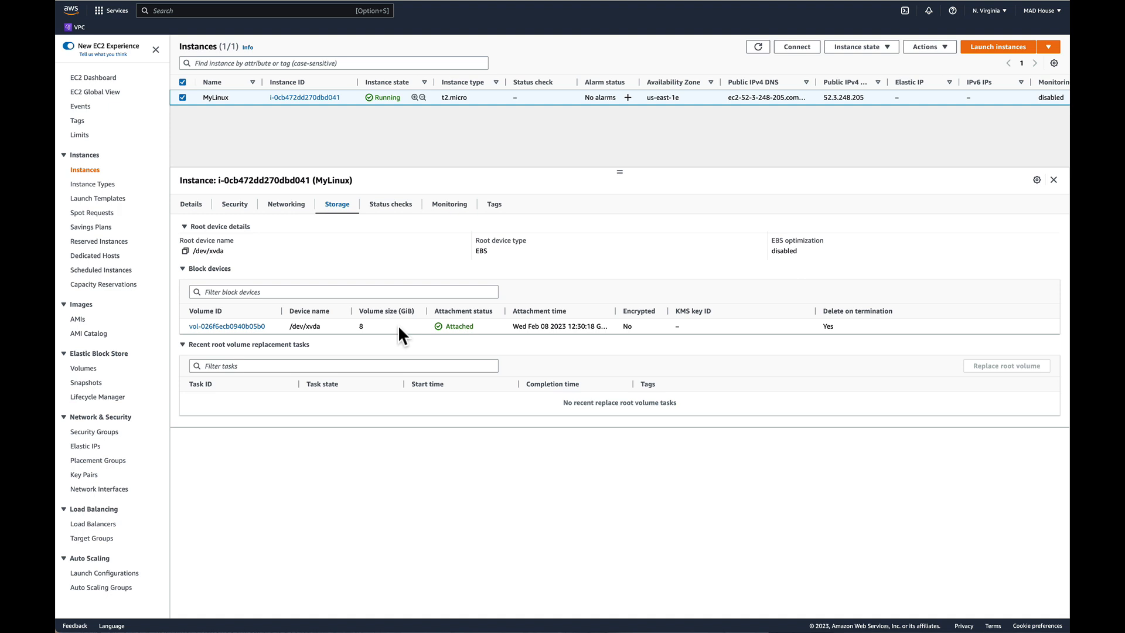
{"action": "left_click", "coordinate": [388, 206]}
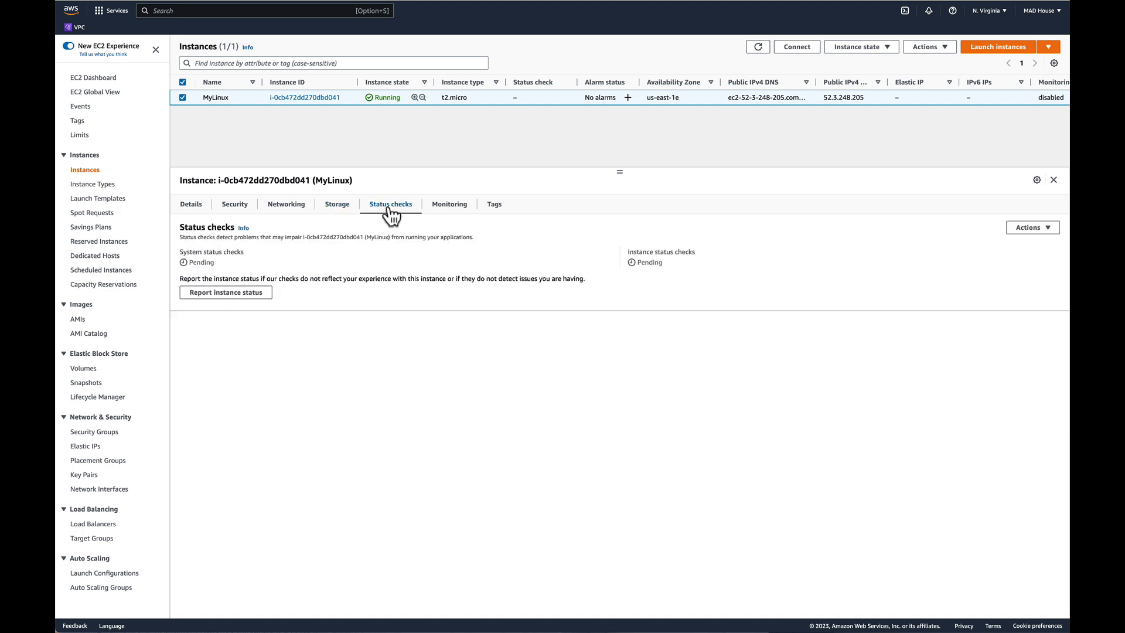
Review MyLinux's monitoring graphs and tags, and return to its general details.
{"action": "left_click", "coordinate": [453, 207]}
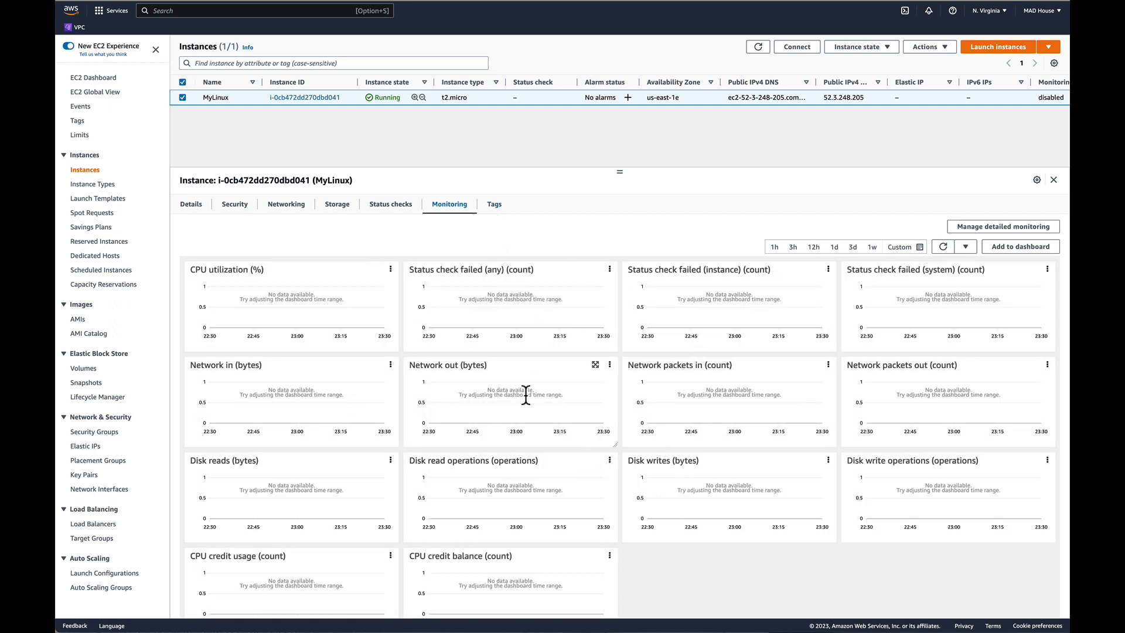
{"action": "left_click", "coordinate": [494, 206]}
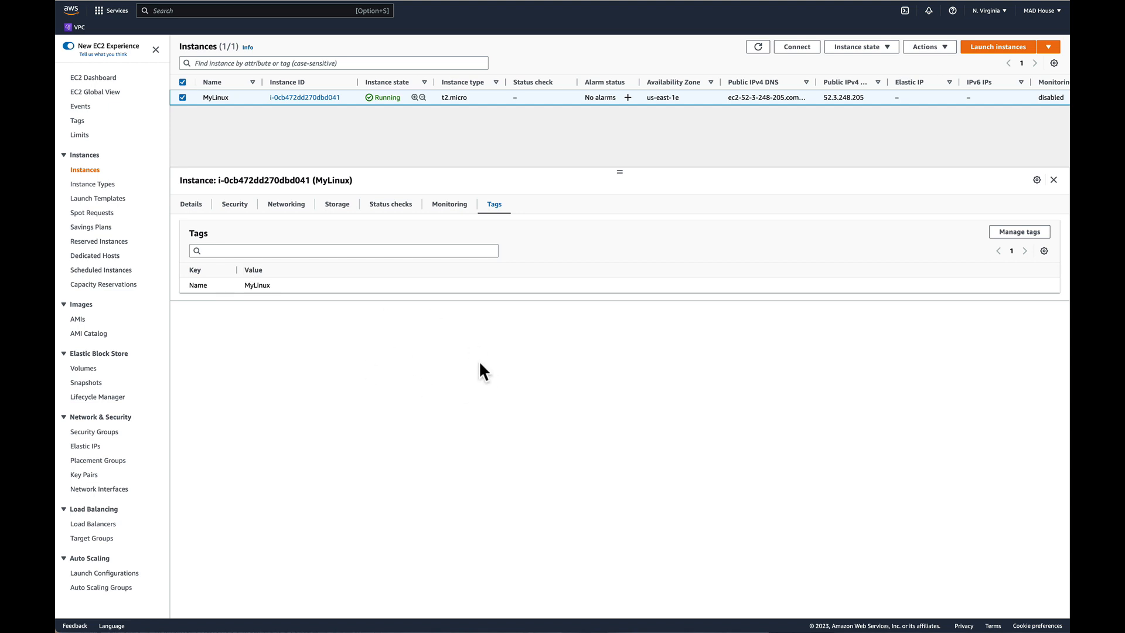
{"action": "left_click", "coordinate": [194, 207]}
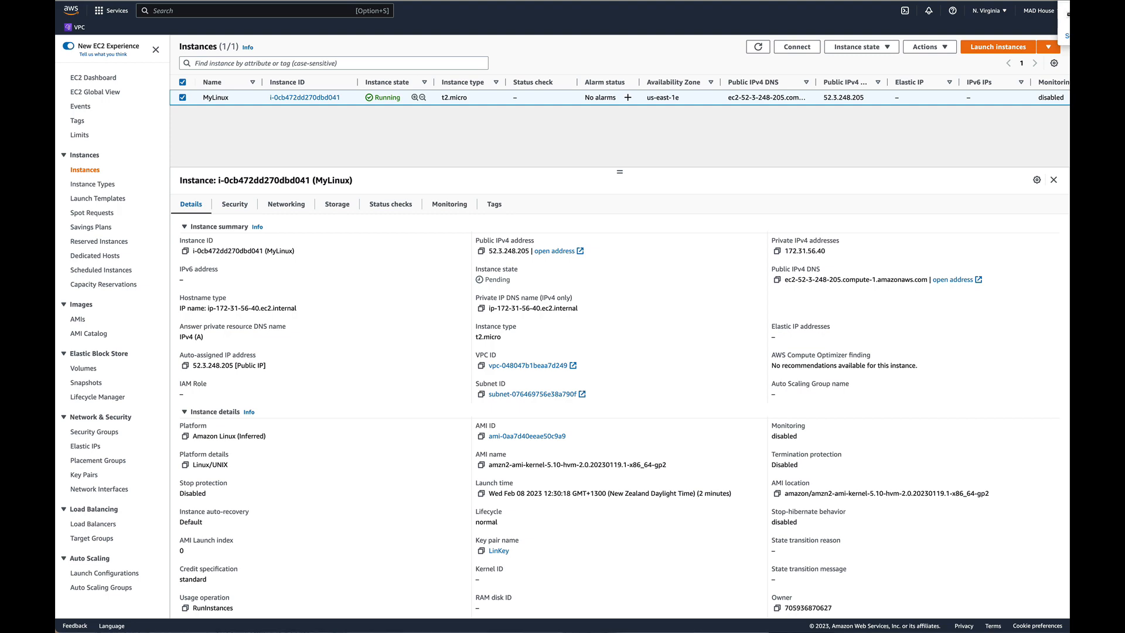
Move LinKey.pem from the Downloads folder to the Desktop in Finder and close both Finder windows.
{"action": "key", "text": "super+Tab"}
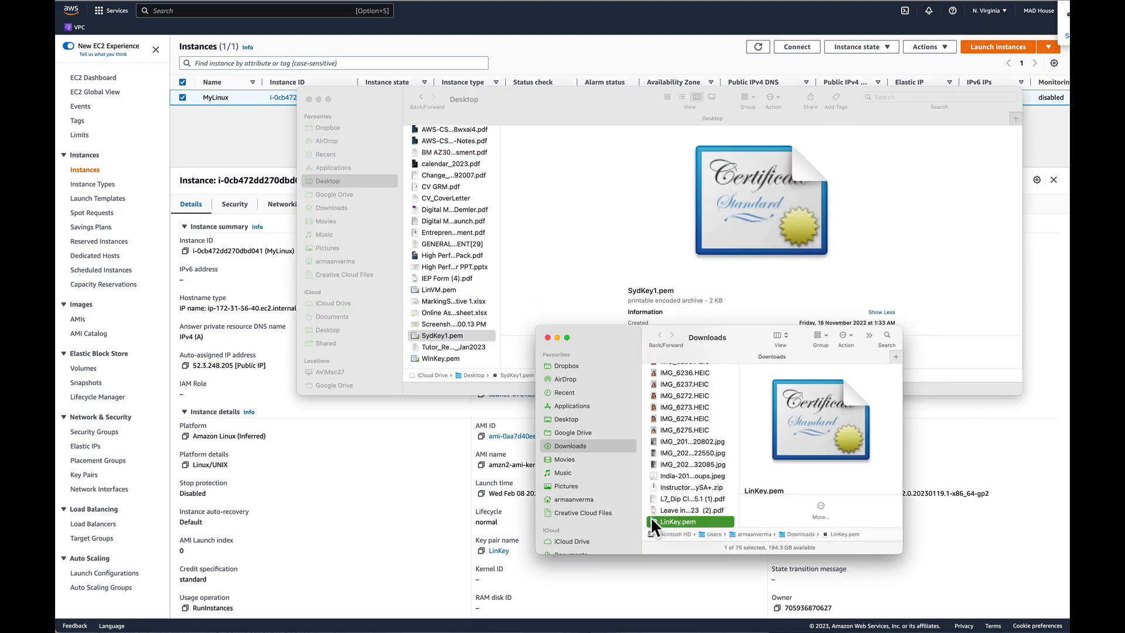
{"action": "left_click_drag", "start_coordinate": [650, 515], "coordinate": [566, 420]}
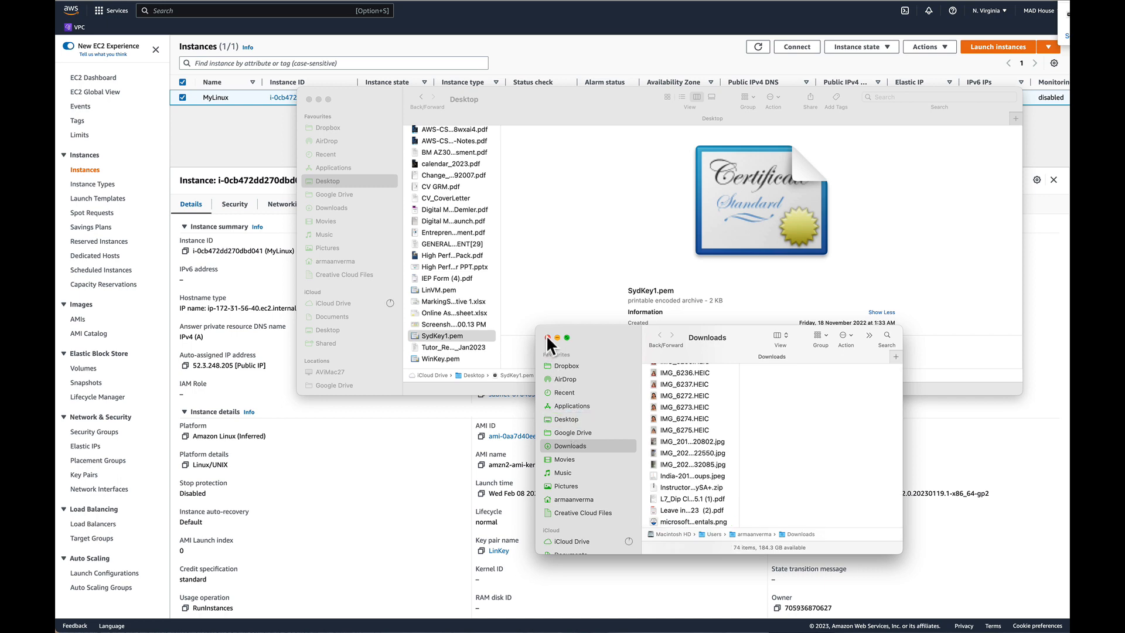
{"action": "left_click", "coordinate": [548, 337]}
{"action": "left_click", "coordinate": [309, 99]}
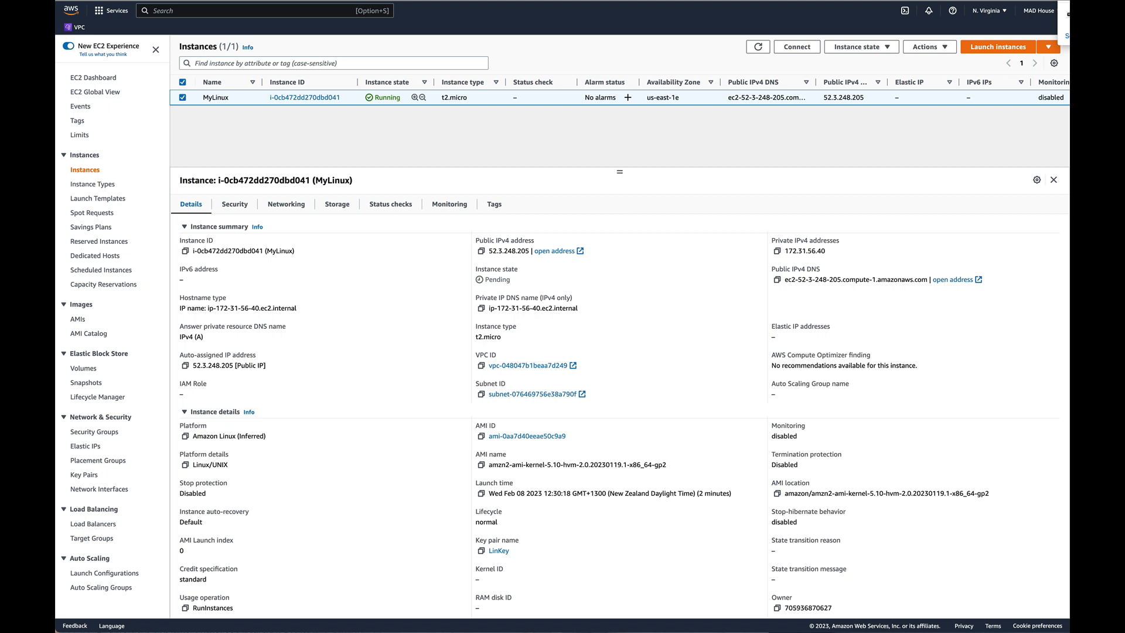
Open Terminal, enlarge its window and text, and place it fully within view.
{"action": "key", "text": "super+space"}
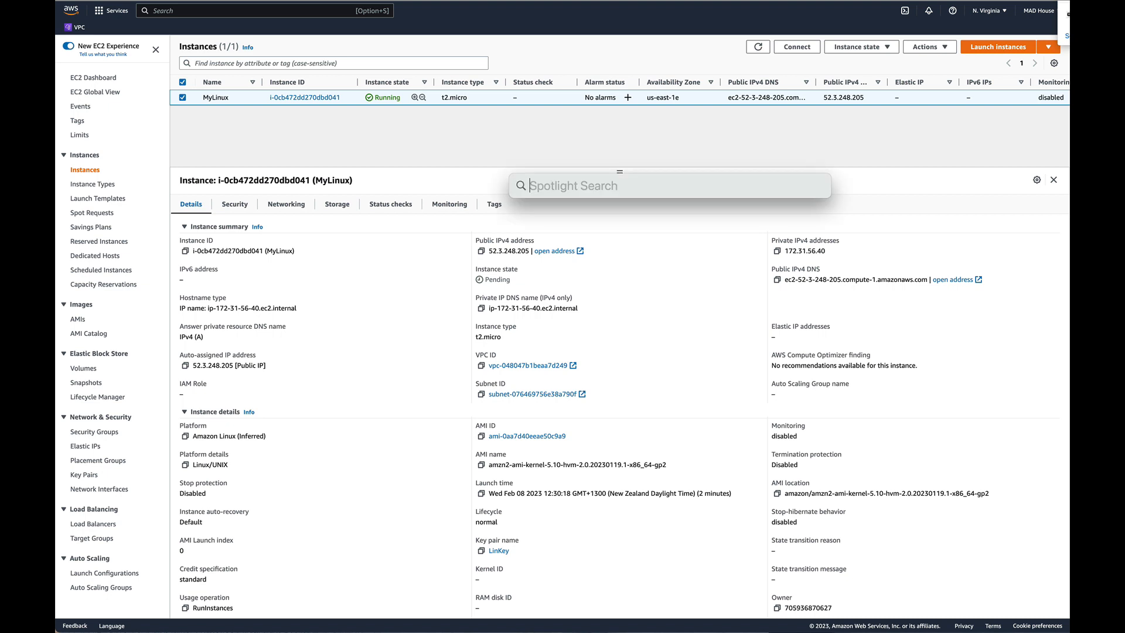
{"action": "type", "text": "terminal"}
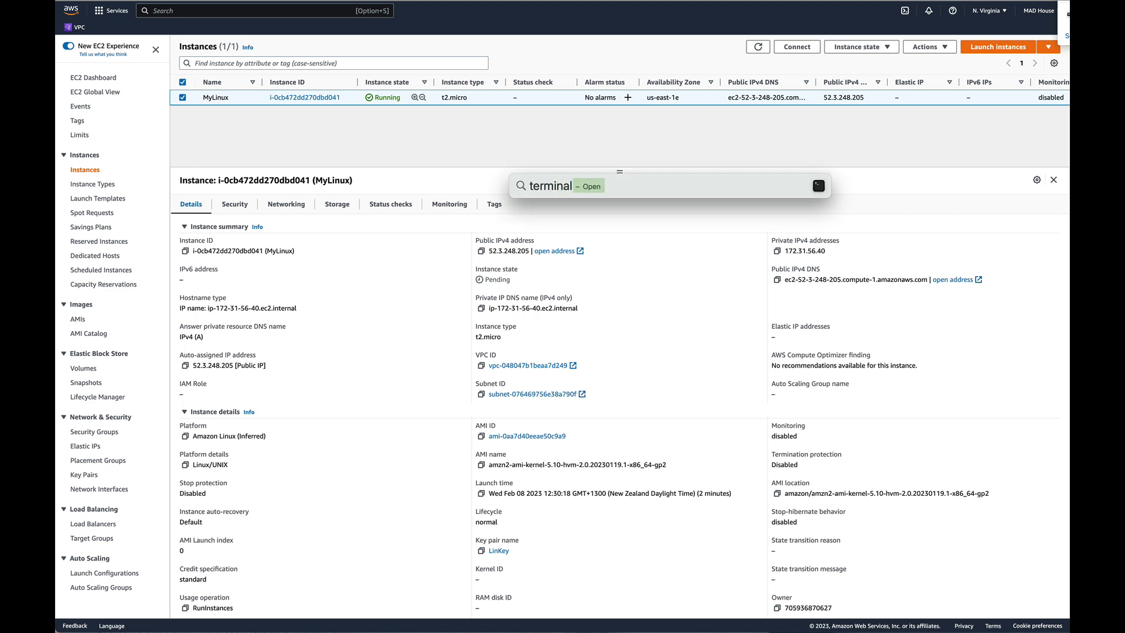
{"action": "key", "text": "Return"}
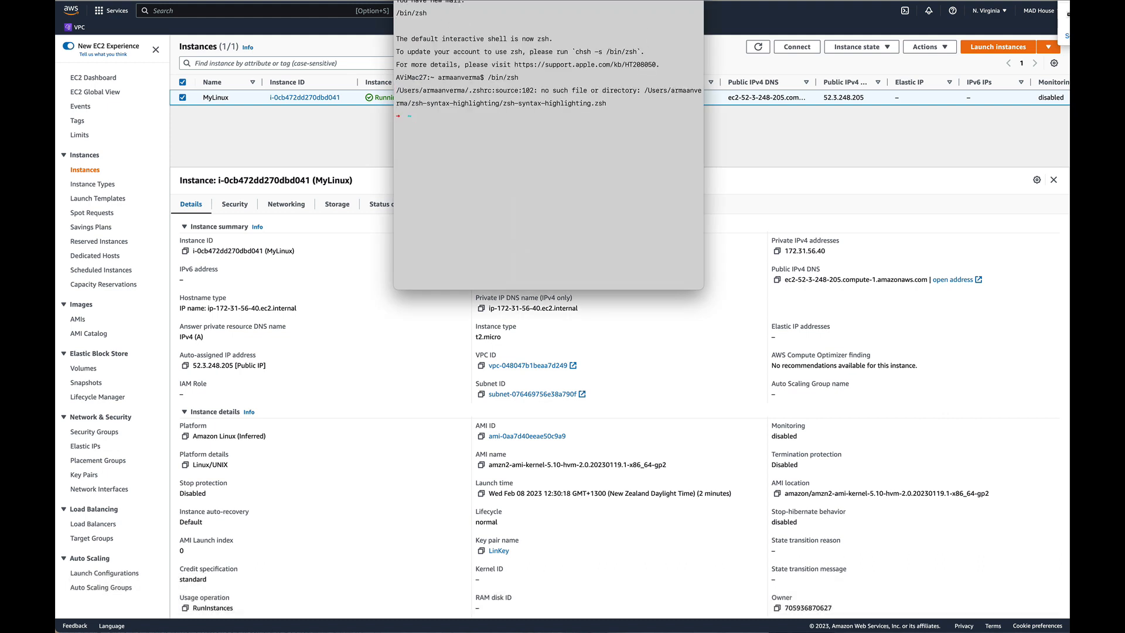
{"action": "left_click_drag", "start_coordinate": [618, 0], "coordinate": [797, 2]}
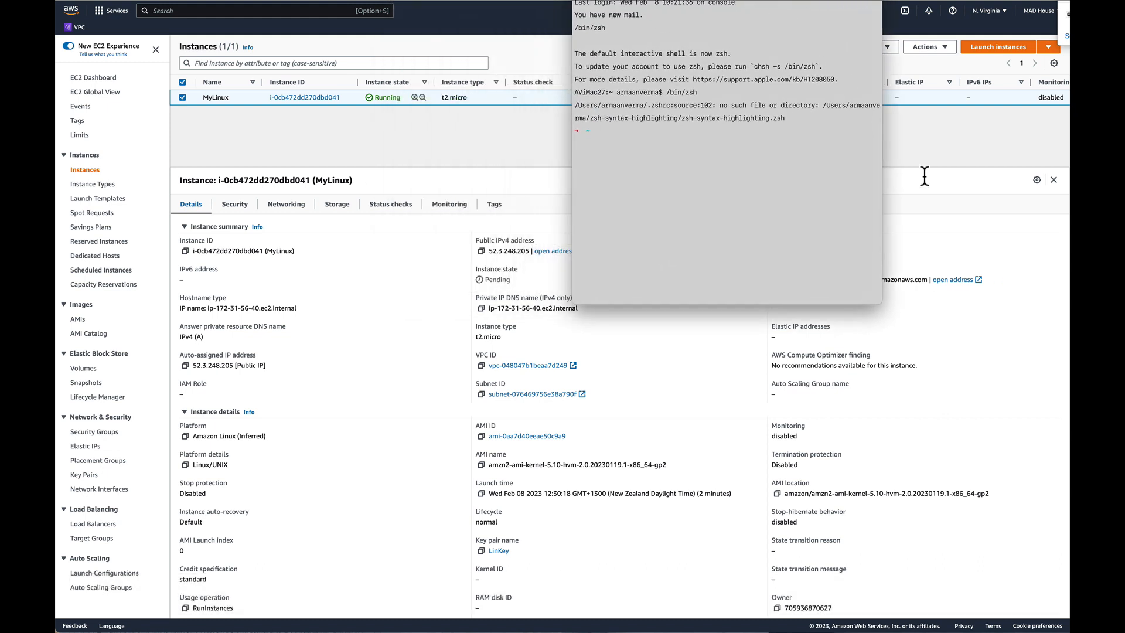
{"action": "left_click_drag", "start_coordinate": [882, 304], "coordinate": [1013, 227]}
{"action": "key", "text": "super+equal"}
{"action": "key", "text": "super+equal"}
{"action": "key", "text": "super+equal"}
{"action": "key", "text": "super+equal"}
{"action": "key", "text": "super+equal"}
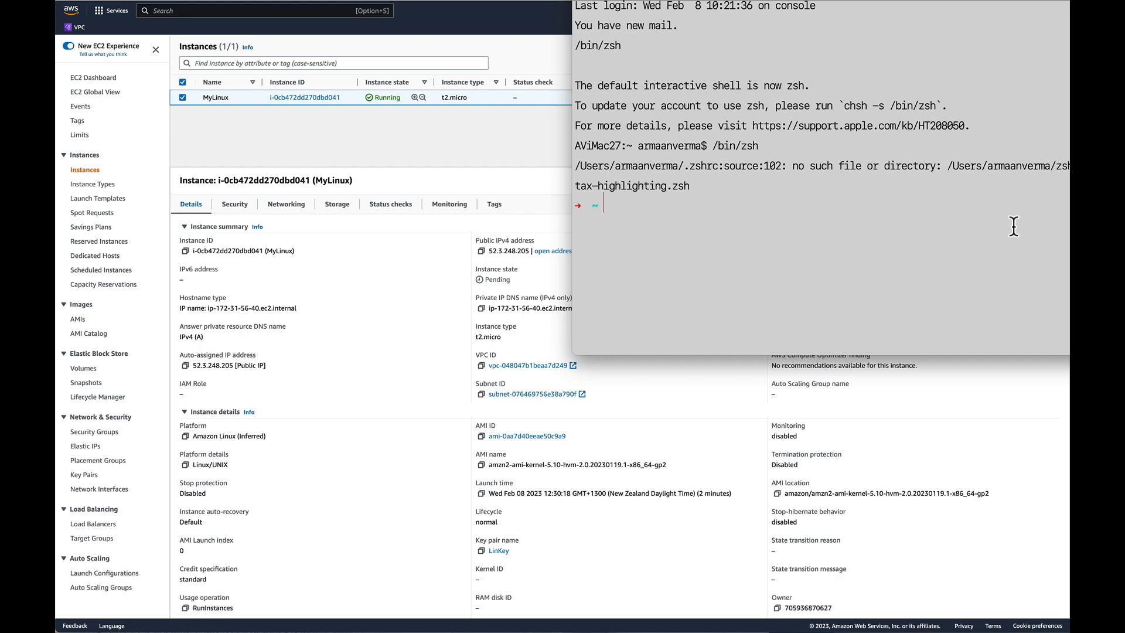
{"action": "left_click_drag", "start_coordinate": [1085, 1], "coordinate": [858, 57]}
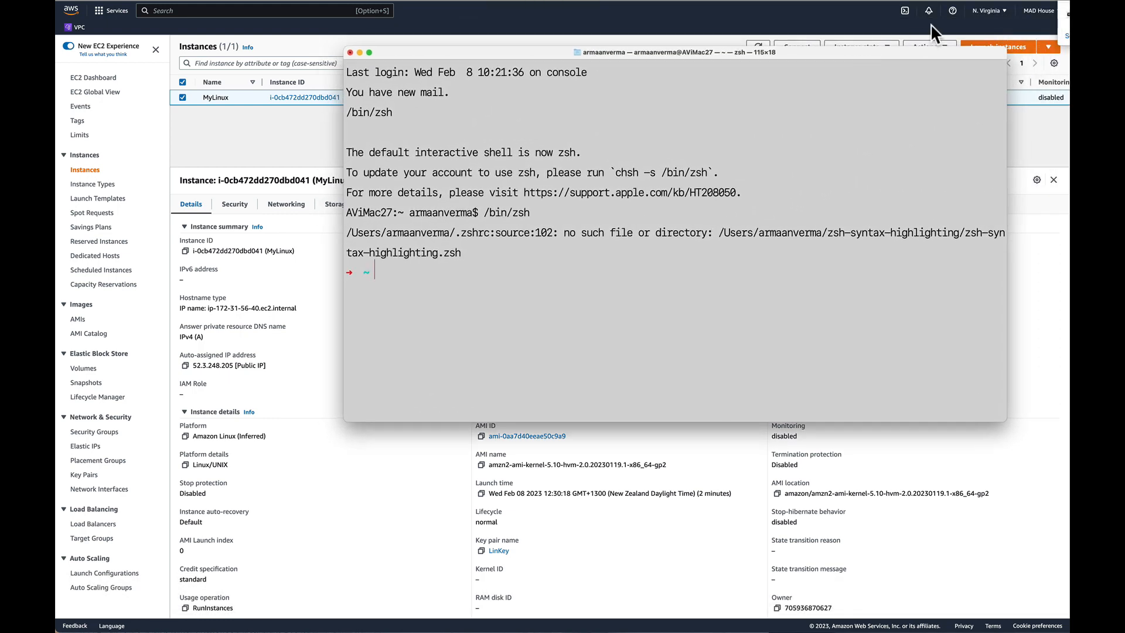
Clear the terminal output and change the working directory to desktop.
{"action": "type", "text": "clear"}
{"action": "key", "text": "Return"}
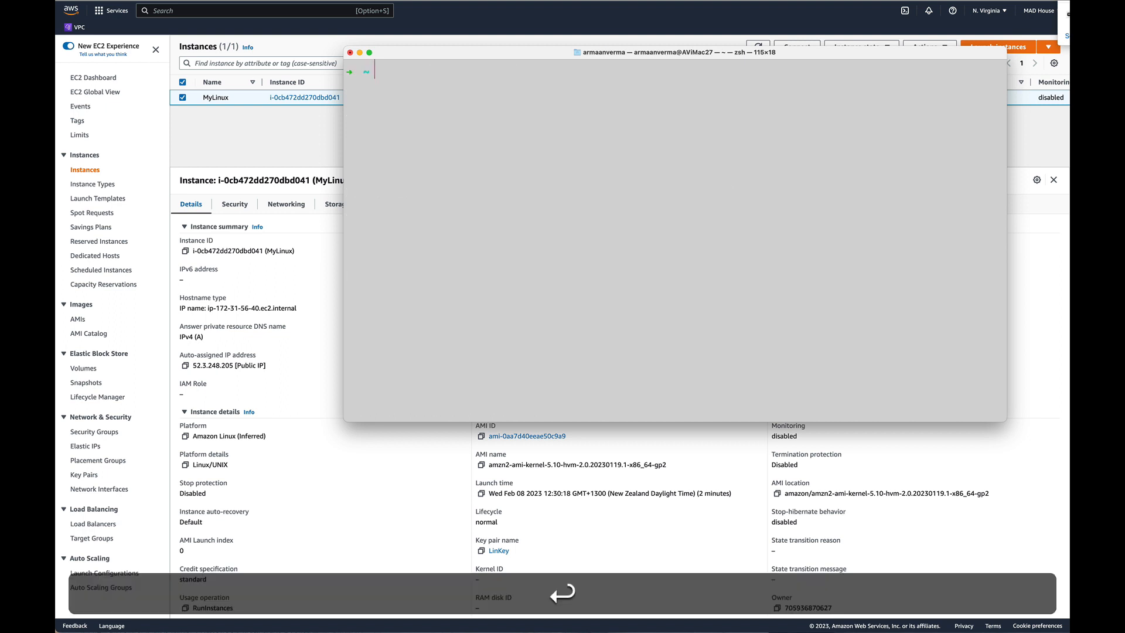
{"action": "type", "text": "cd "}
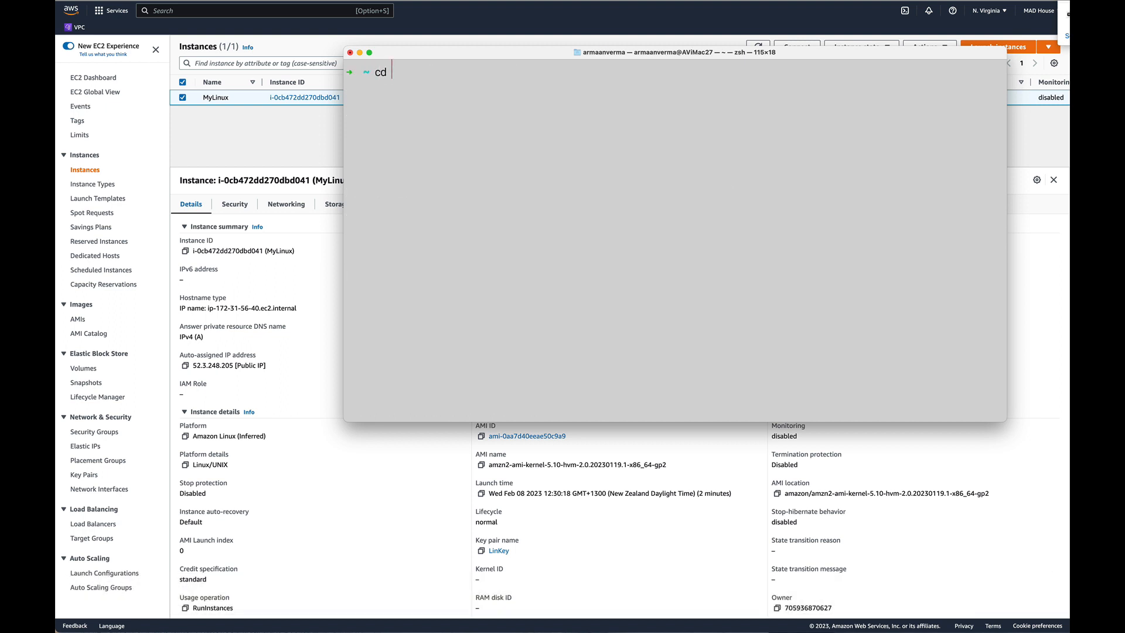
{"action": "type", "text": "desktop"}
{"action": "key", "text": "Return"}
List the desktop files matching Lin* in long format to check their permissions.
{"action": "type", "text": "ls"}
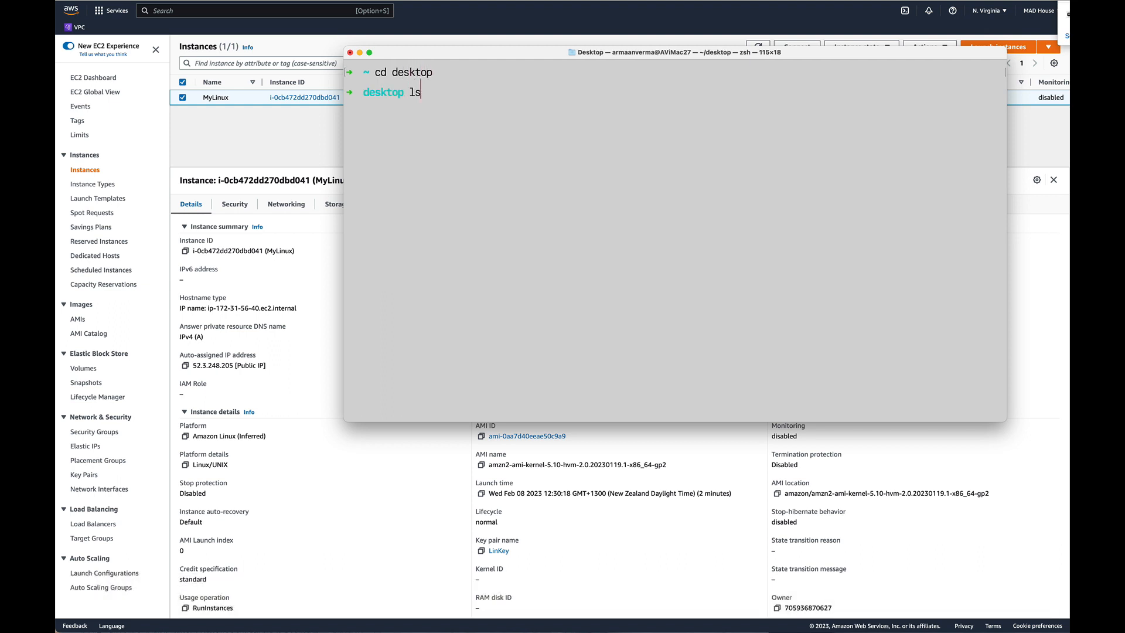
{"action": "type", "text": " -l"}
{"action": "type", "text": "Lin"}
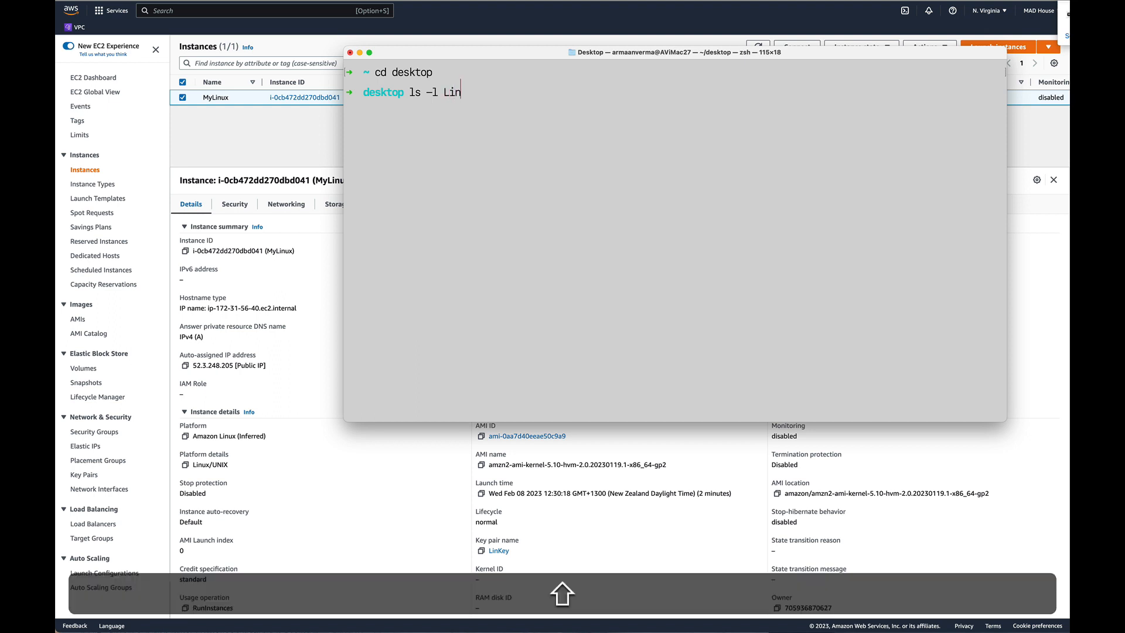
{"action": "type", "text": "*"}
{"action": "key", "text": "Return"}
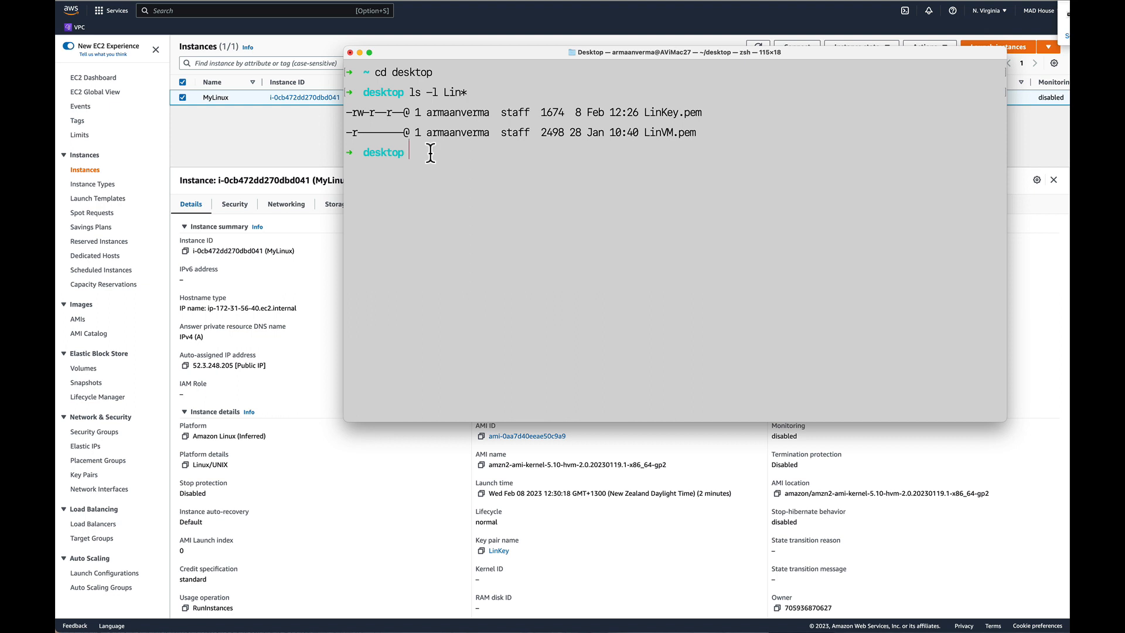
Set the permissions of LinKey.pem to 400 with sudo chmod, entering the account password.
{"action": "type", "text": "sudo chmod 400 LinKey"}
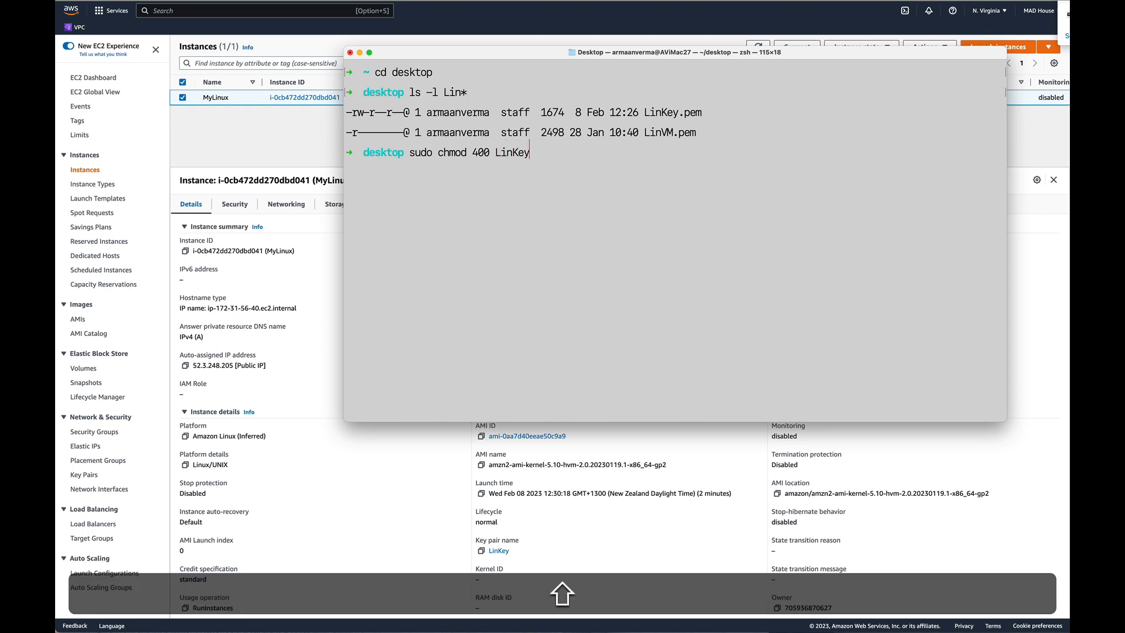
{"action": "type", "text": ".pem"}
{"action": "key", "text": "Return"}
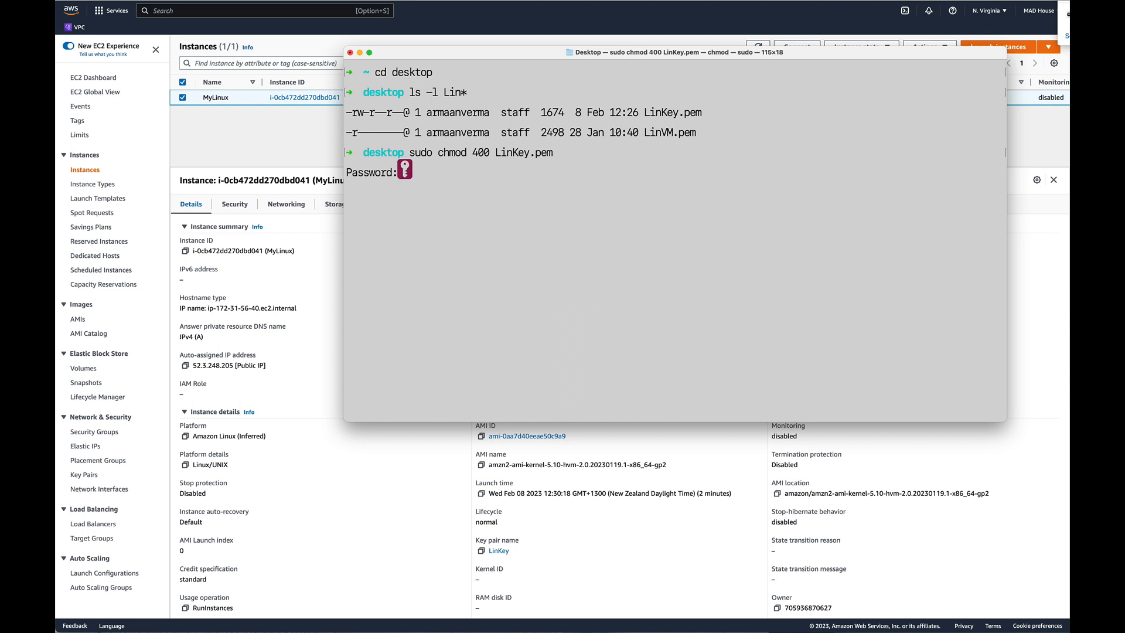
{"action": "key", "text": "Return"}
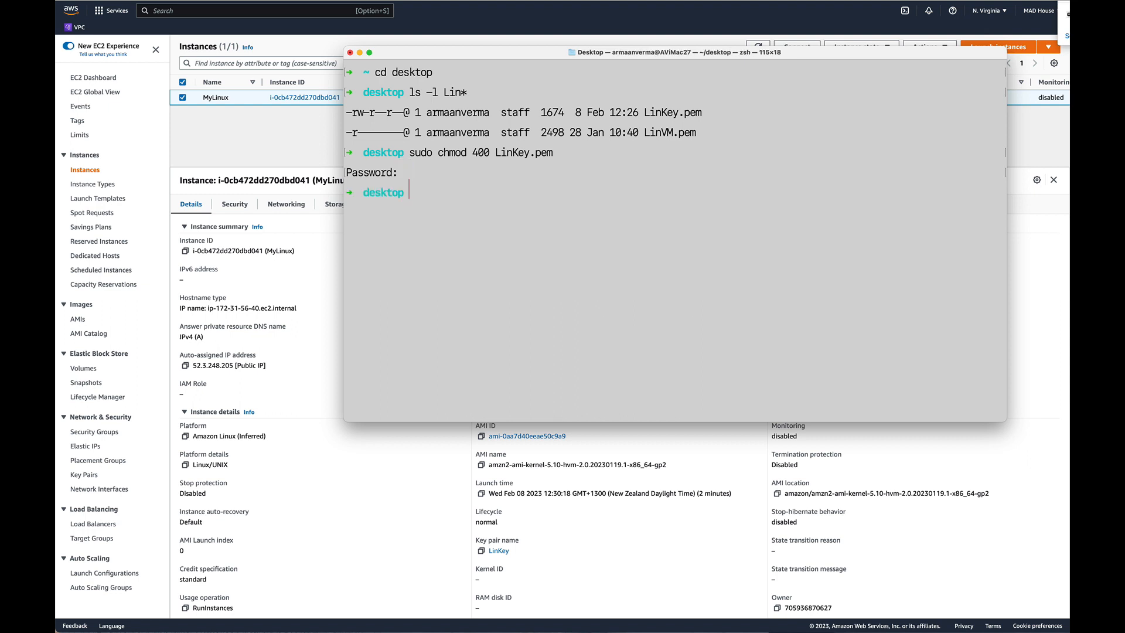
List the files matching LinK* in long format to verify the key file's permissions.
{"action": "key", "text": "Up"}
{"action": "key", "text": "Up"}
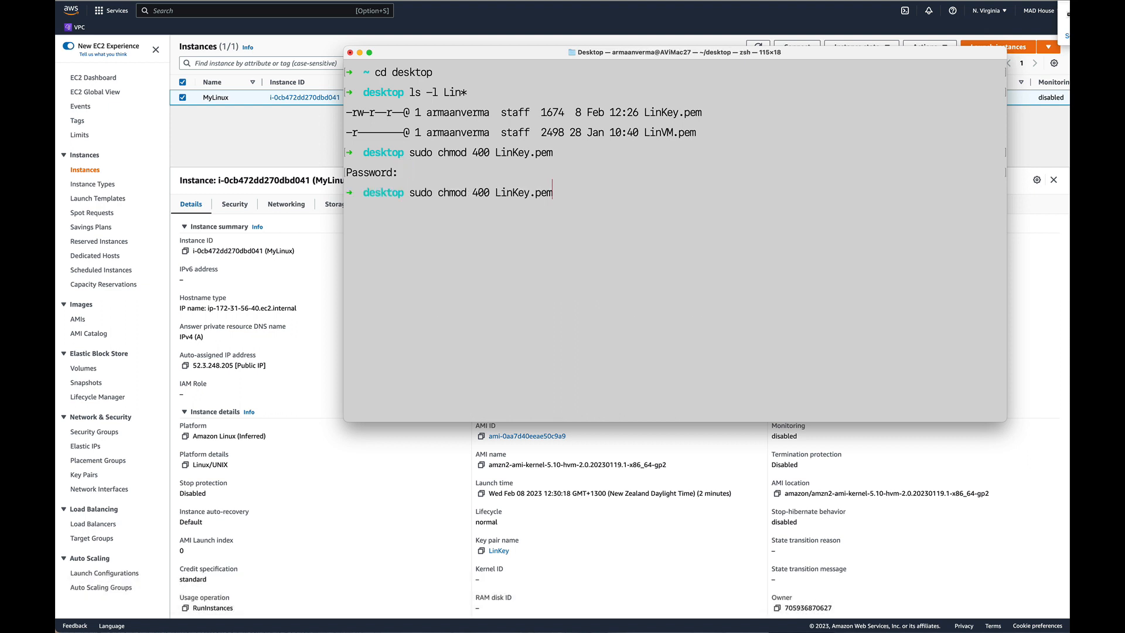
{"action": "key", "text": "BackSpace"}
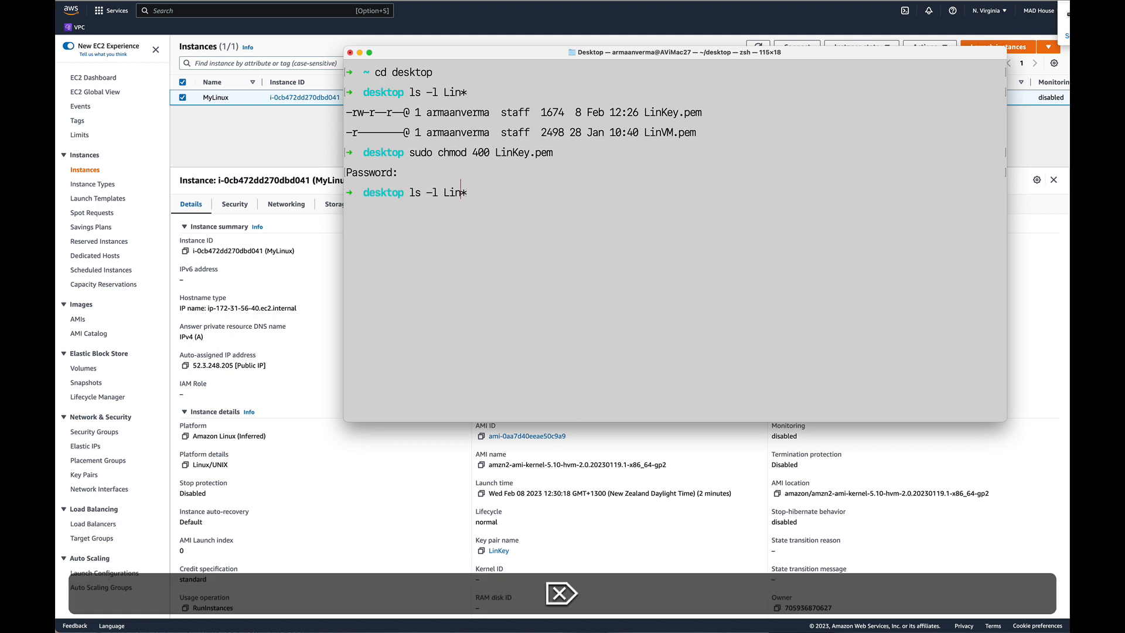
{"action": "type", "text": "K"}
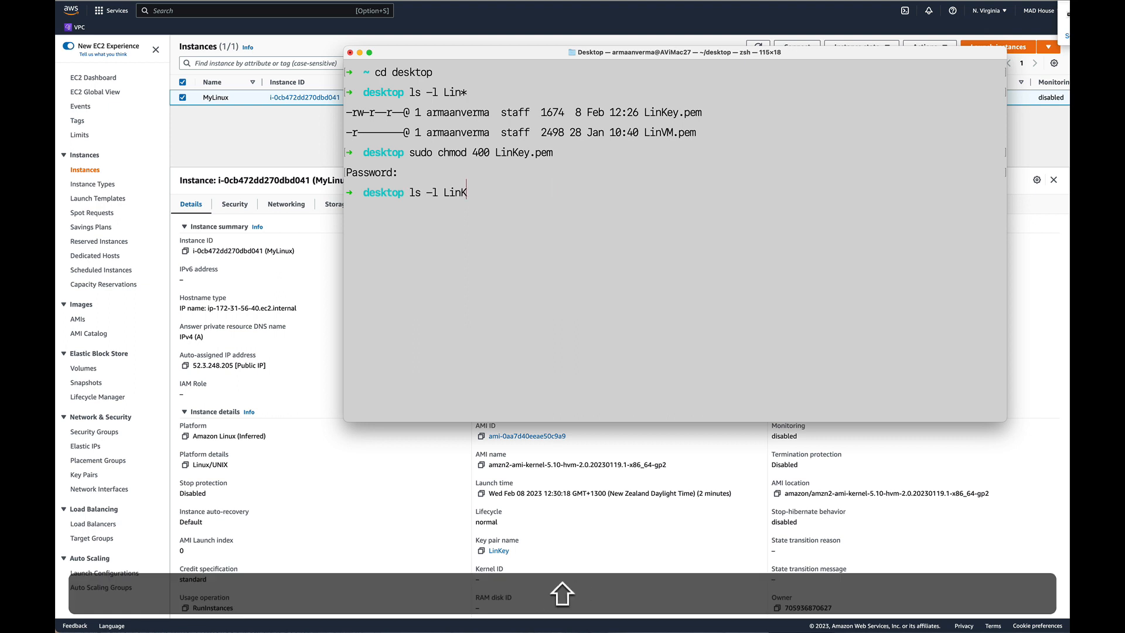
{"action": "type", "text": "*"}
{"action": "key", "text": "Return"}
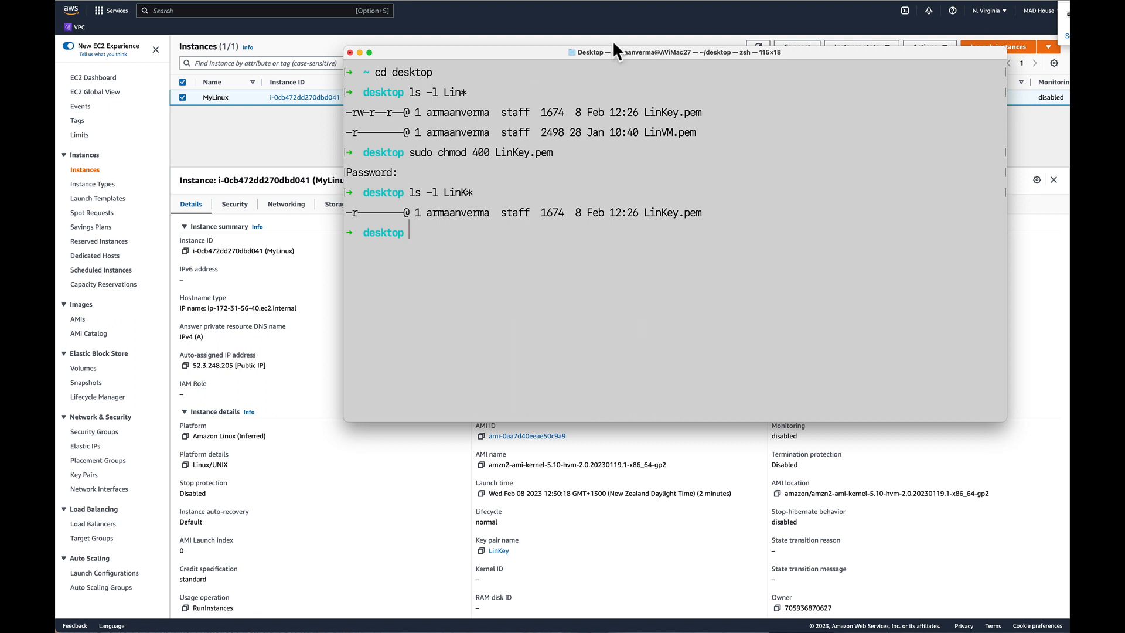
Switch back to the AWS console and review MyLinux's networking details and network interfaces.
{"action": "left_click_drag", "start_coordinate": [498, 53], "coordinate": [534, 63]}
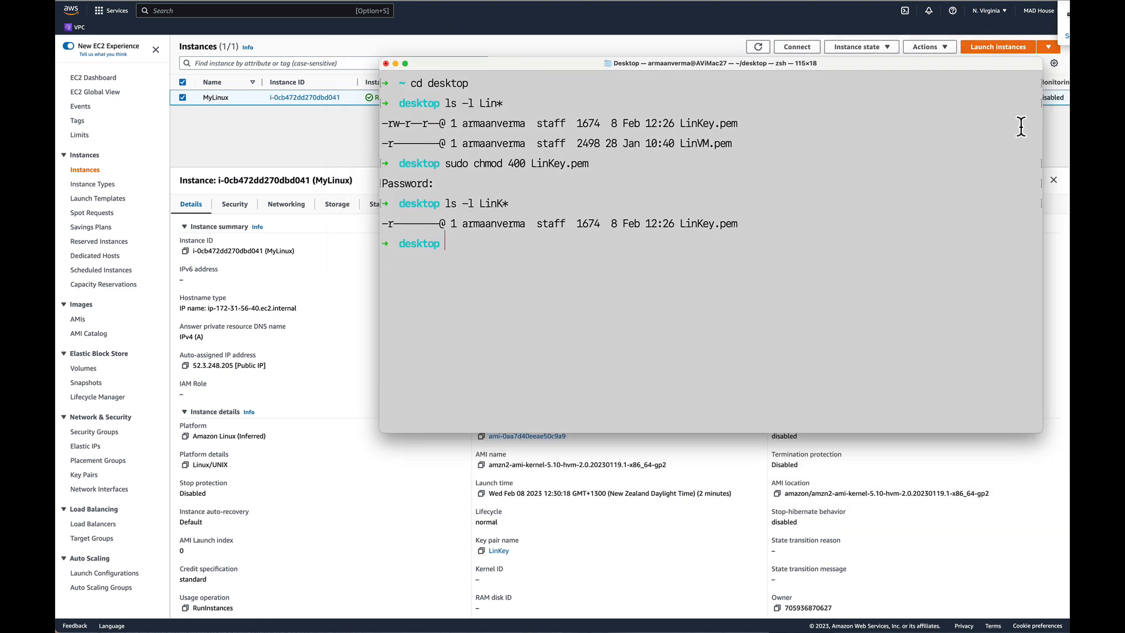
{"action": "left_click", "coordinate": [1053, 129]}
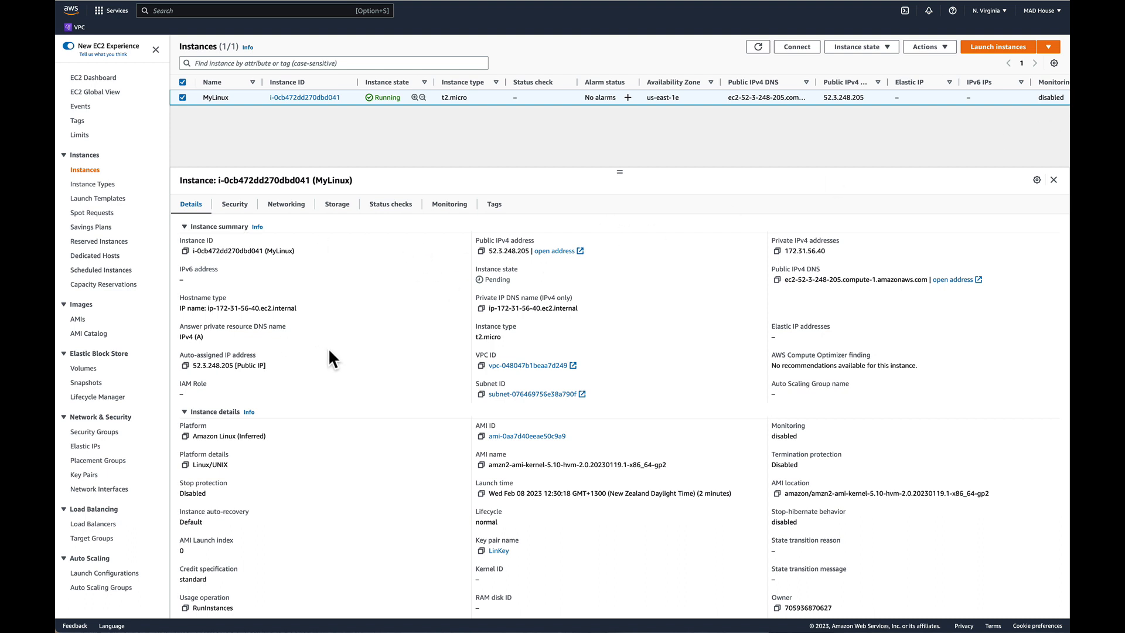
{"action": "left_click", "coordinate": [286, 205]}
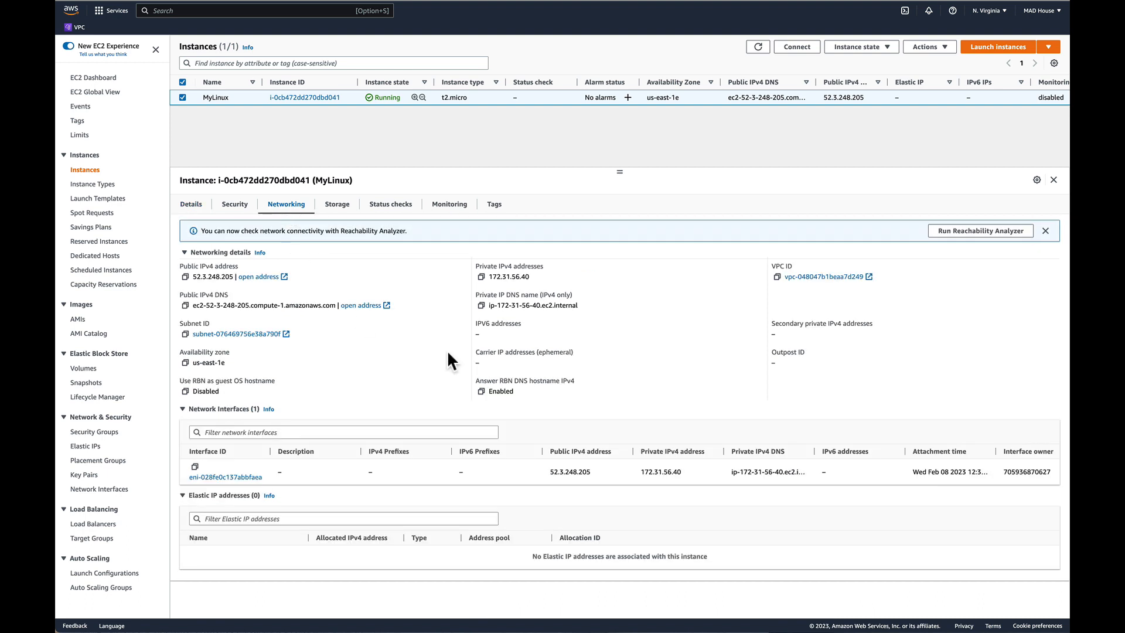
{"action": "scroll", "coordinate": [661, 474], "scroll_direction": "down", "scroll_amount": 1}
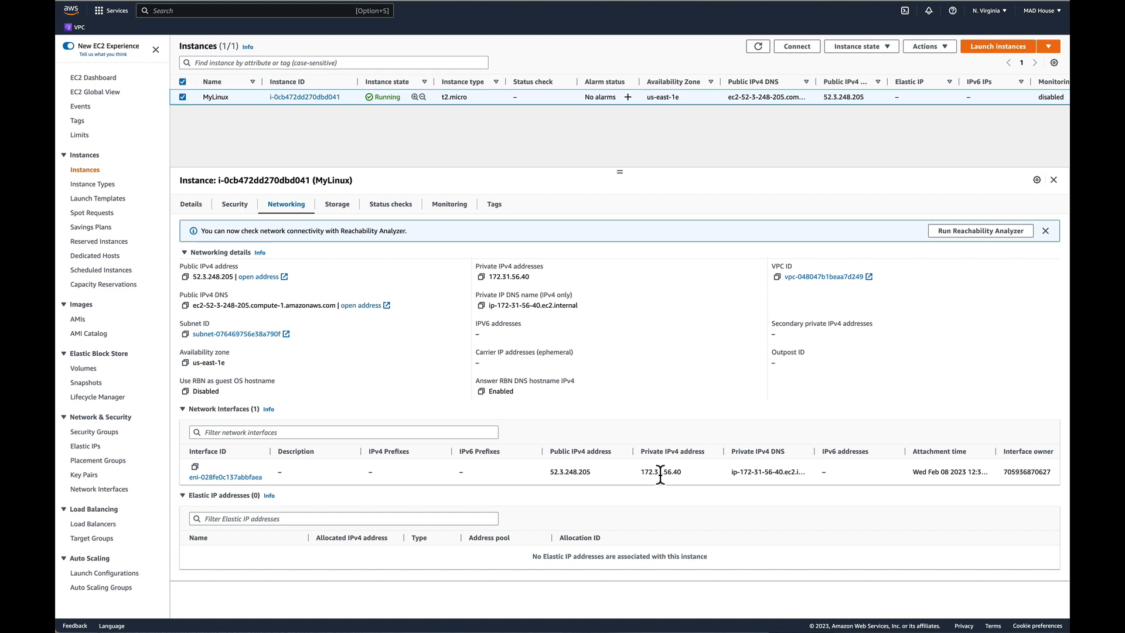
{"action": "scroll", "coordinate": [661, 474], "scroll_direction": "up", "scroll_amount": 1}
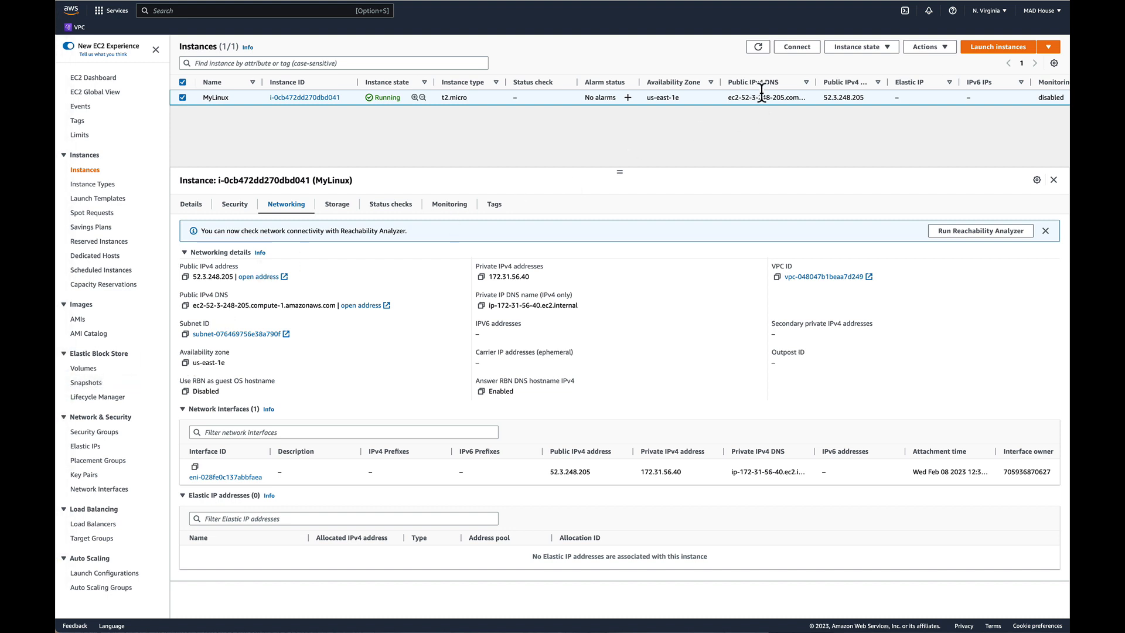
Review MyLinux's SSH client instructions, try connecting through EC2 Instance Connect as ec2-user, and return to the instance summary.
{"action": "left_click", "coordinate": [792, 47]}
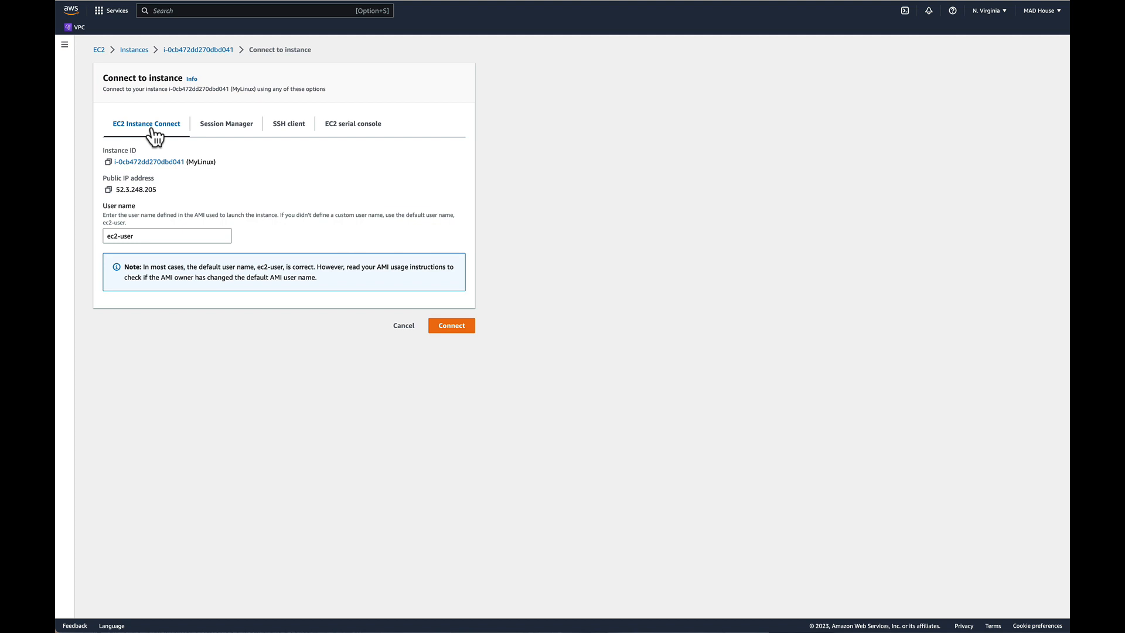
{"action": "left_click", "coordinate": [296, 126]}
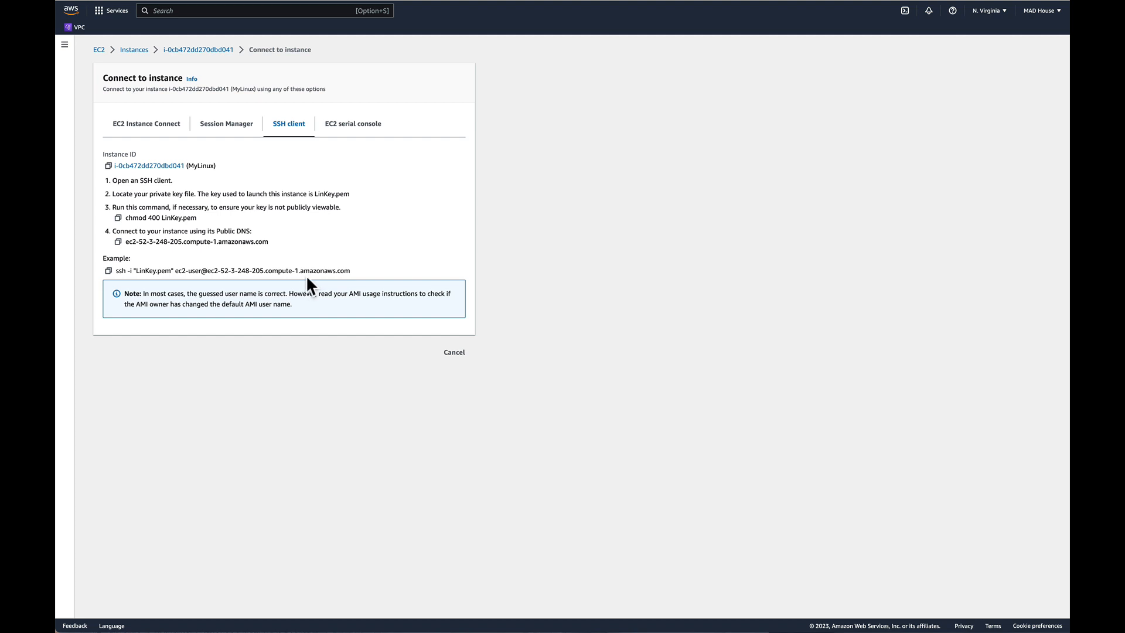
{"action": "left_click", "coordinate": [163, 128]}
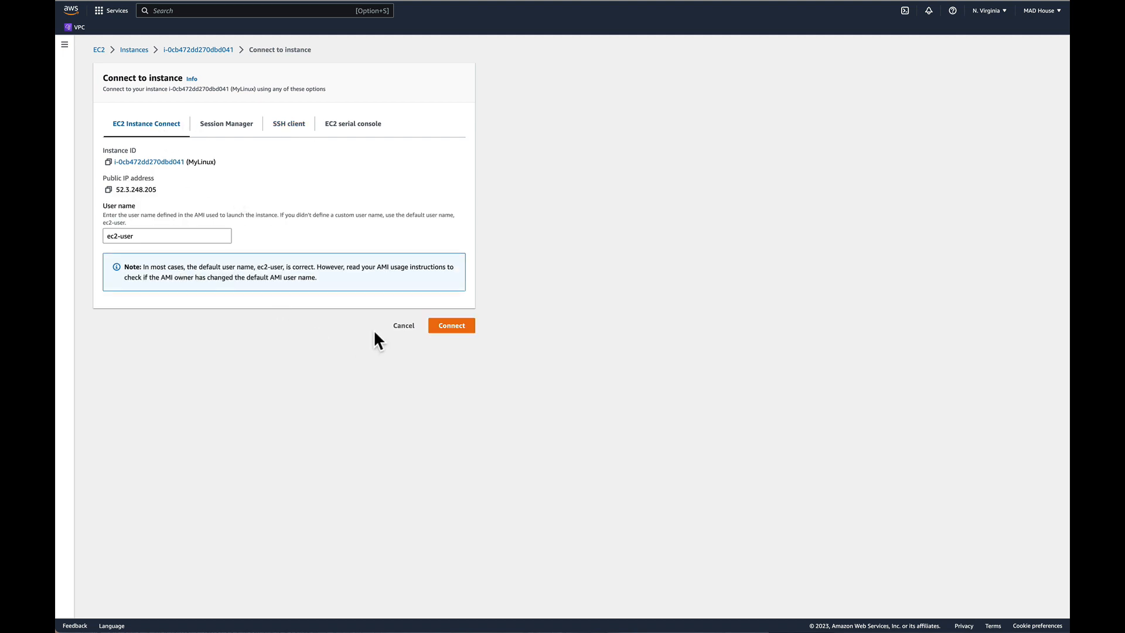
{"action": "left_click", "coordinate": [452, 327]}
{"action": "left_click", "coordinate": [186, 51]}
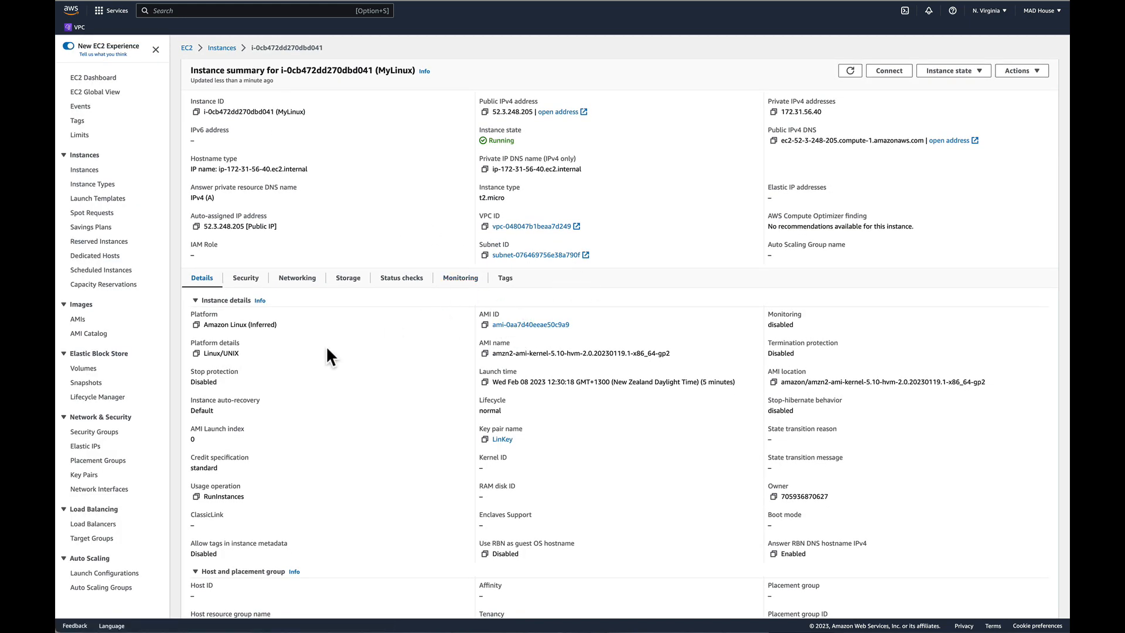
Examine the inbound rules of the default security group.
{"action": "left_click", "coordinate": [109, 438]}
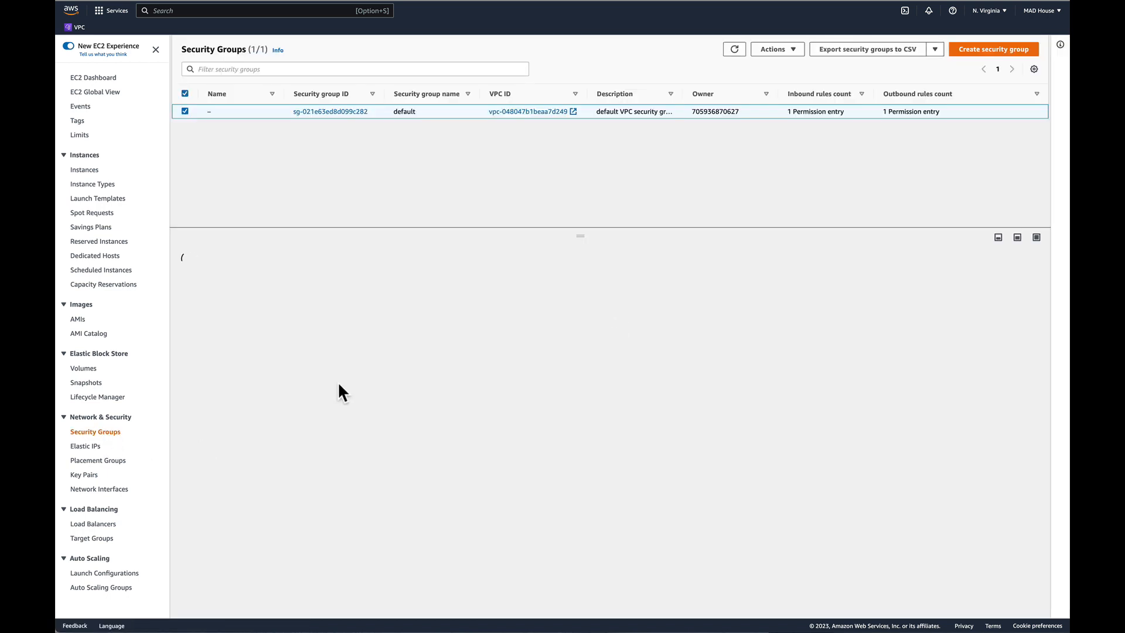
{"action": "left_click", "coordinate": [249, 280]}
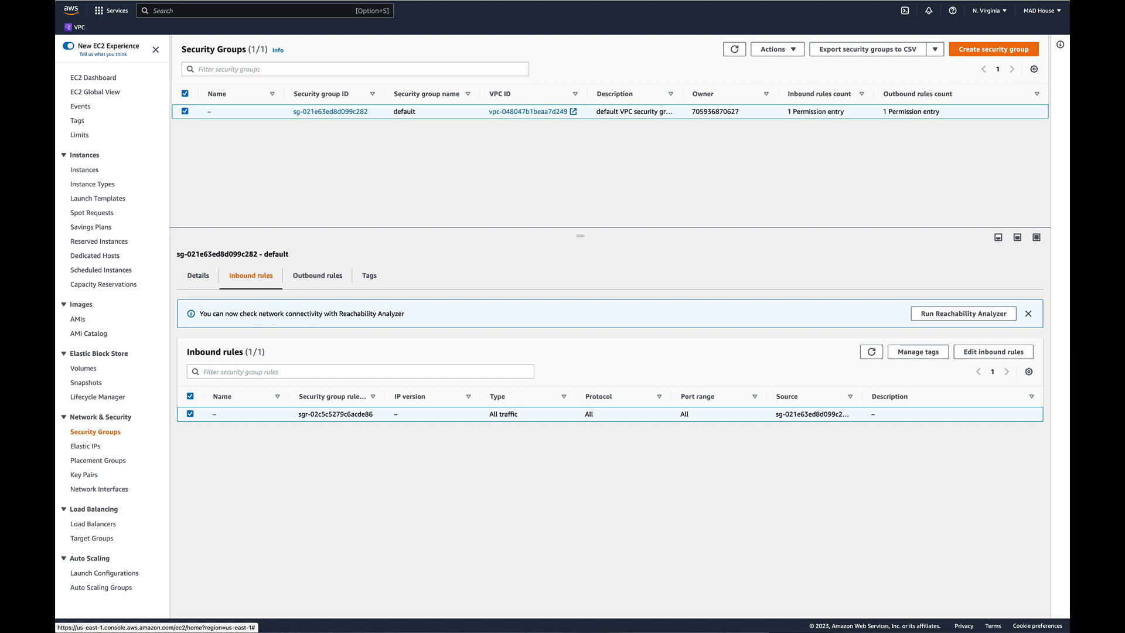
Replace the default security group's all-traffic inbound rule with a Custom TCP rule for port 22 from source 0.0.0.0/0.
{"action": "left_click", "coordinate": [972, 352]}
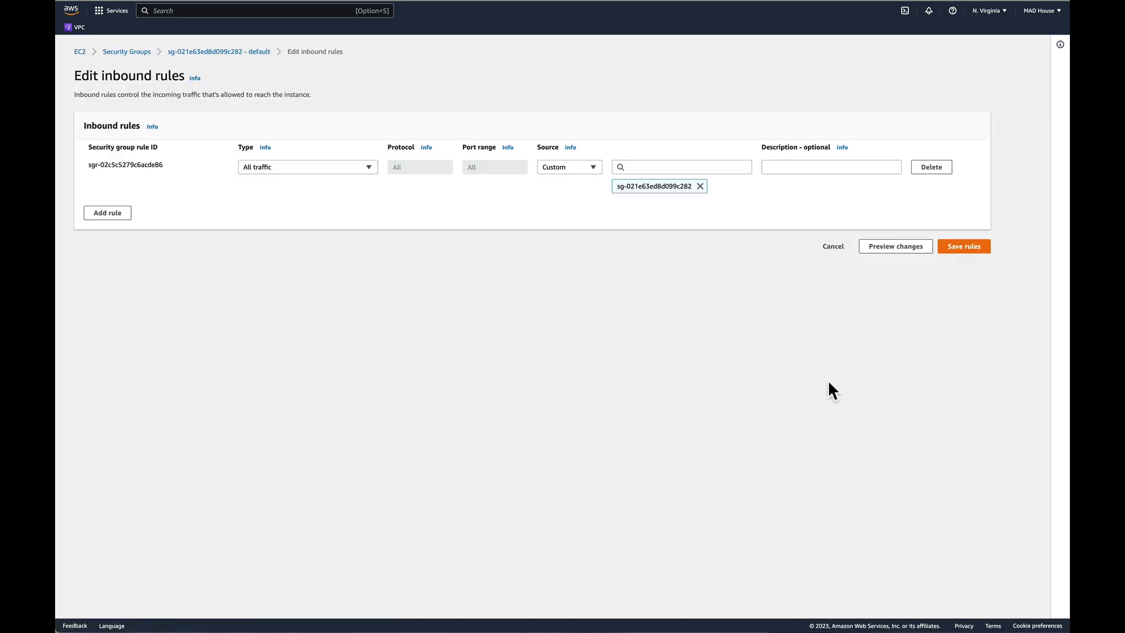
{"action": "left_click", "coordinate": [937, 171]}
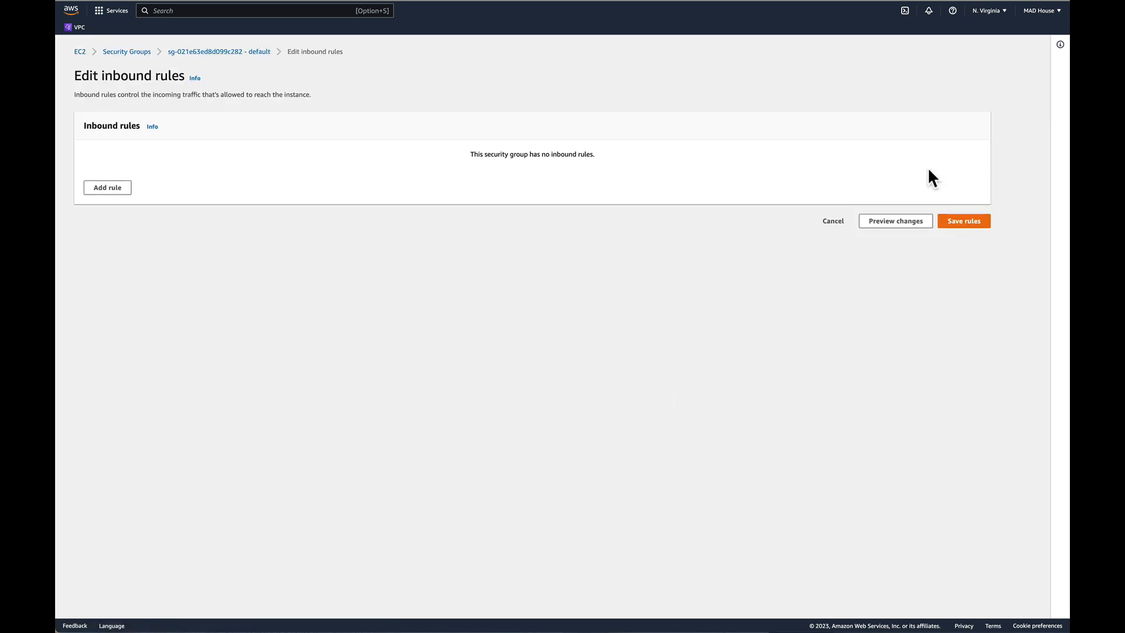
{"action": "left_click", "coordinate": [115, 190]}
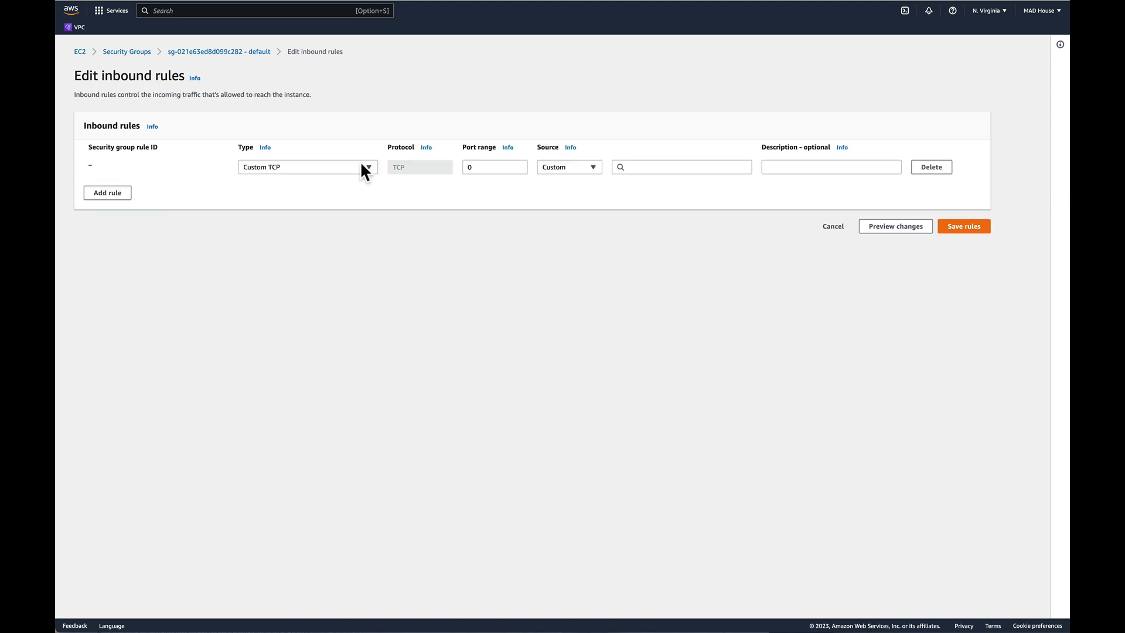
{"action": "left_click", "coordinate": [332, 168]}
{"action": "left_click", "coordinate": [389, 184]}
{"action": "left_click", "coordinate": [499, 167]}
{"action": "key", "text": "BackSpace"}
{"action": "type", "text": "22"}
{"action": "left_click", "coordinate": [627, 170]}
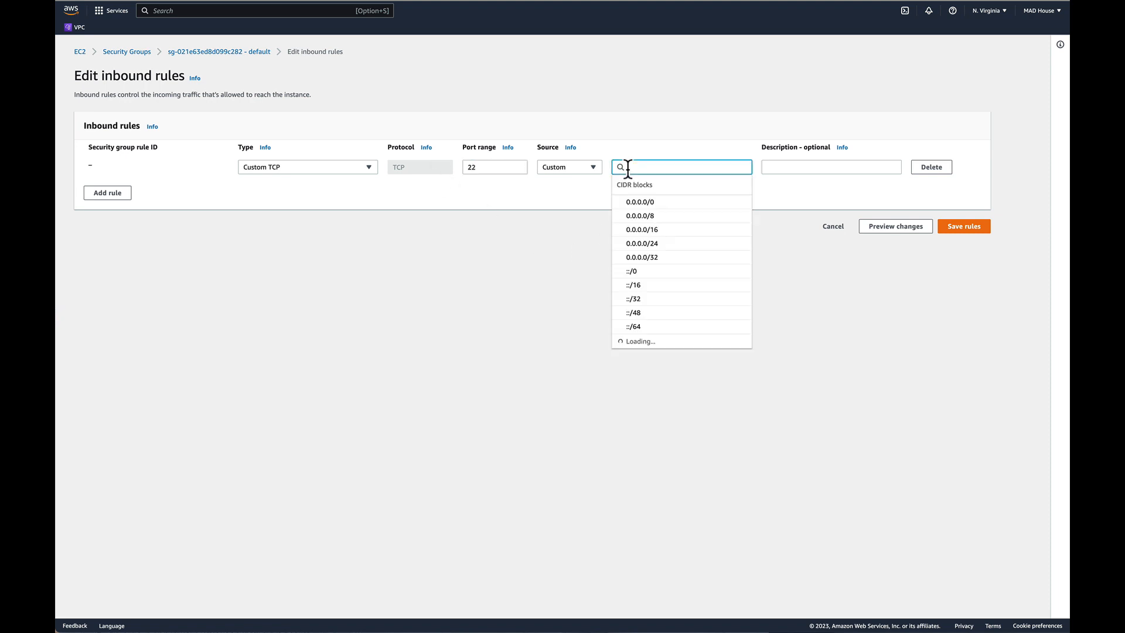
{"action": "left_click", "coordinate": [635, 204]}
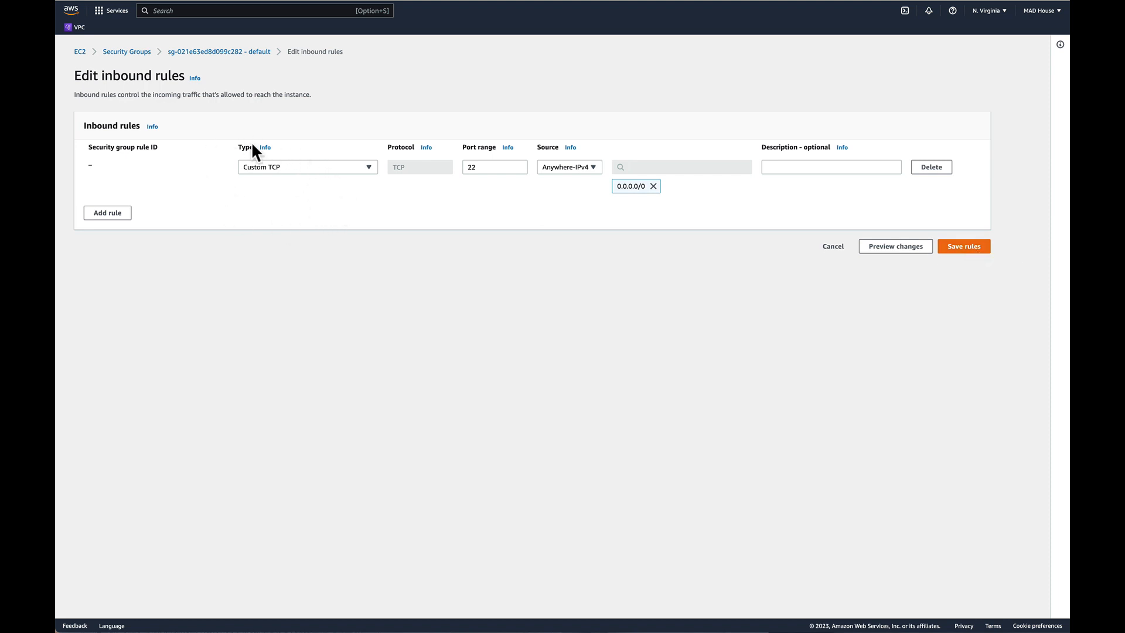
Try the SSH, SMTP, POP3, HTTP and RDP types on the new inbound rule to compare their ports.
{"action": "left_click", "coordinate": [286, 170]}
{"action": "left_click", "coordinate": [289, 324]}
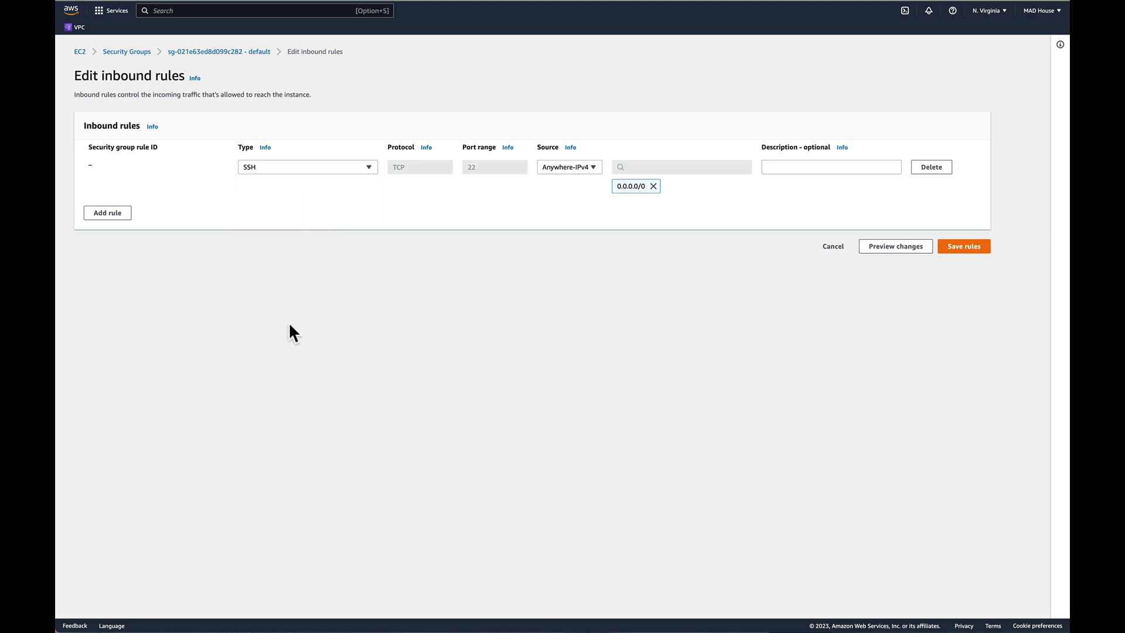
{"action": "left_click", "coordinate": [289, 170]}
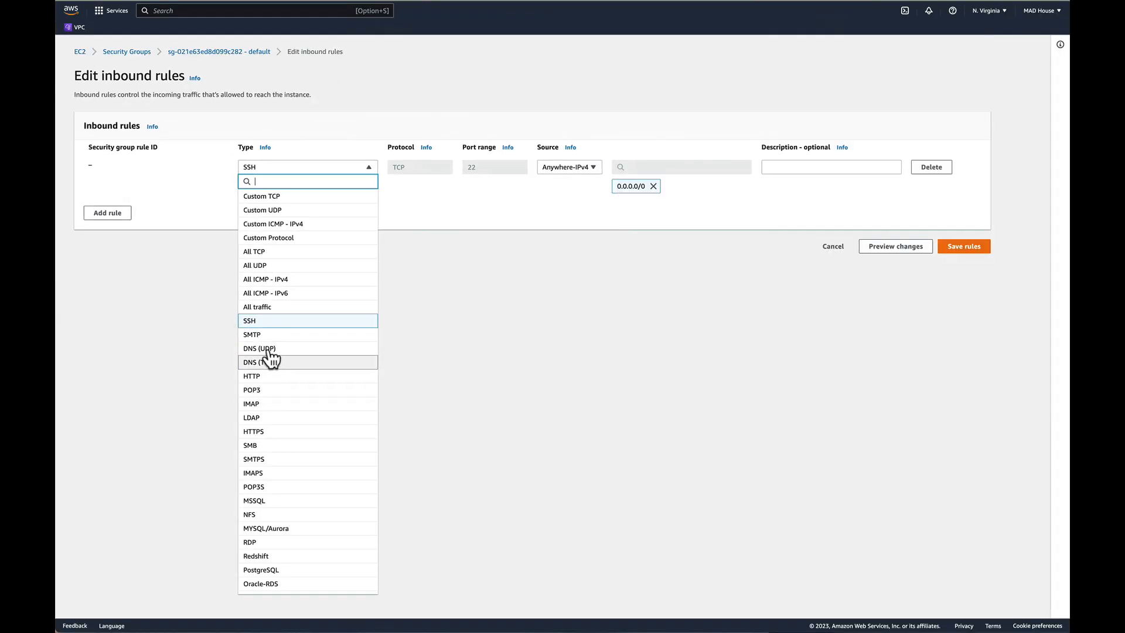
{"action": "left_click", "coordinate": [263, 335]}
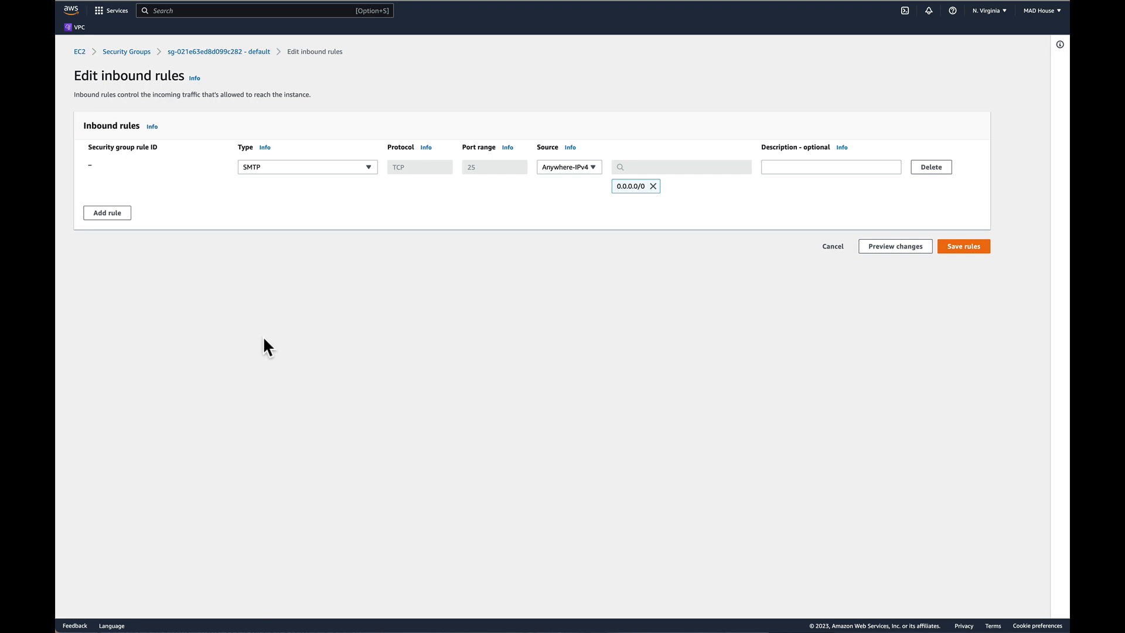
{"action": "left_click", "coordinate": [295, 167]}
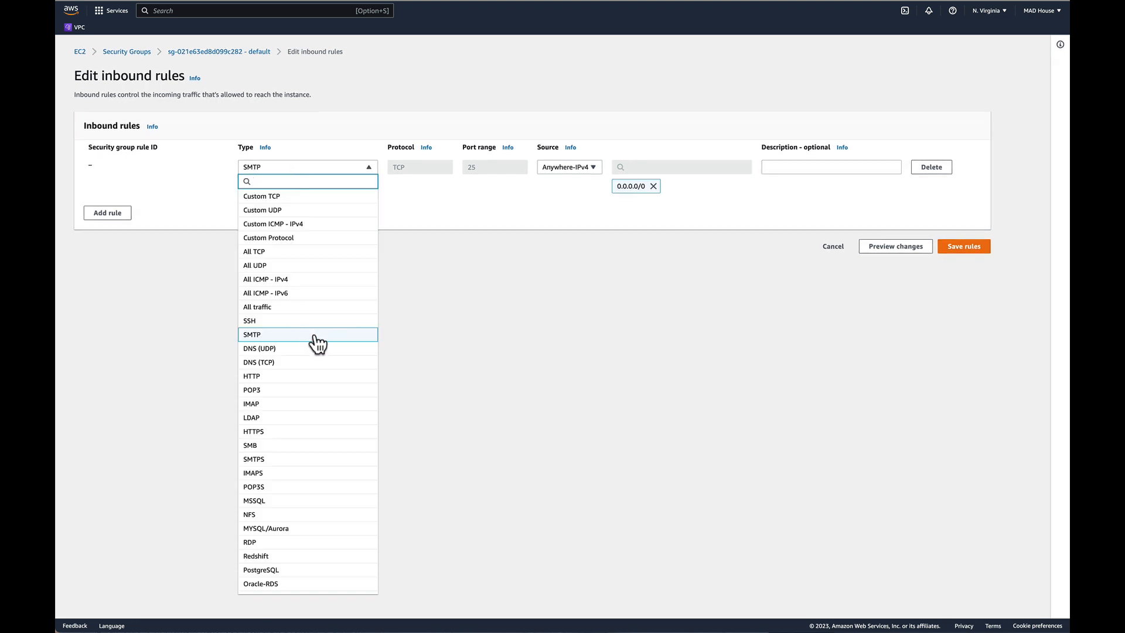
{"action": "left_click", "coordinate": [304, 389]}
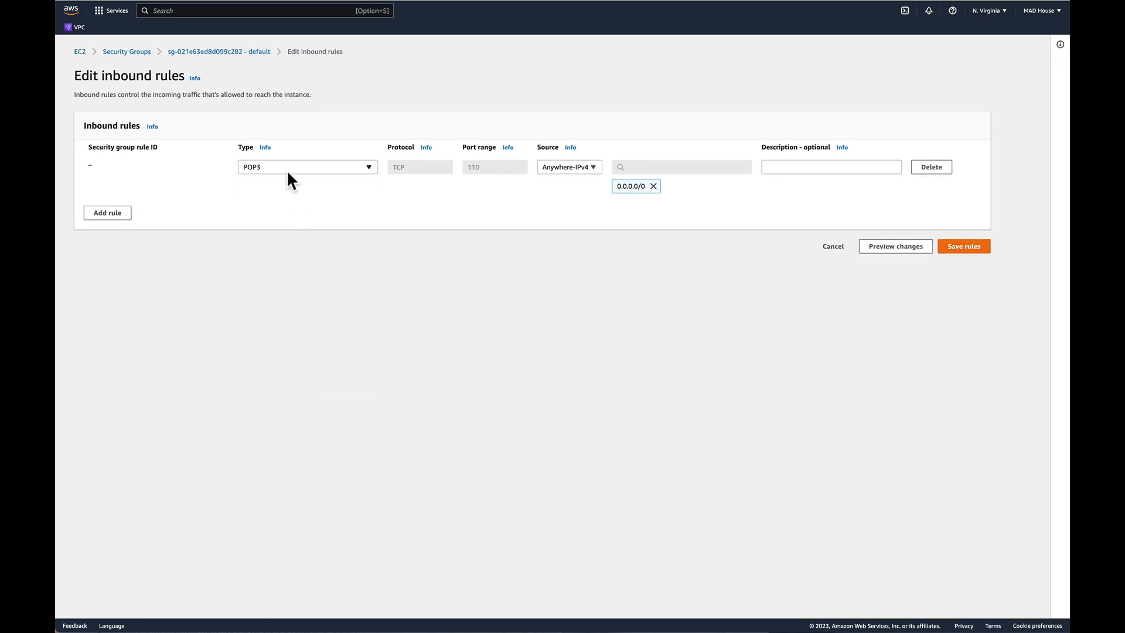
{"action": "left_click", "coordinate": [286, 170]}
{"action": "left_click", "coordinate": [287, 375]}
{"action": "left_click", "coordinate": [311, 168]}
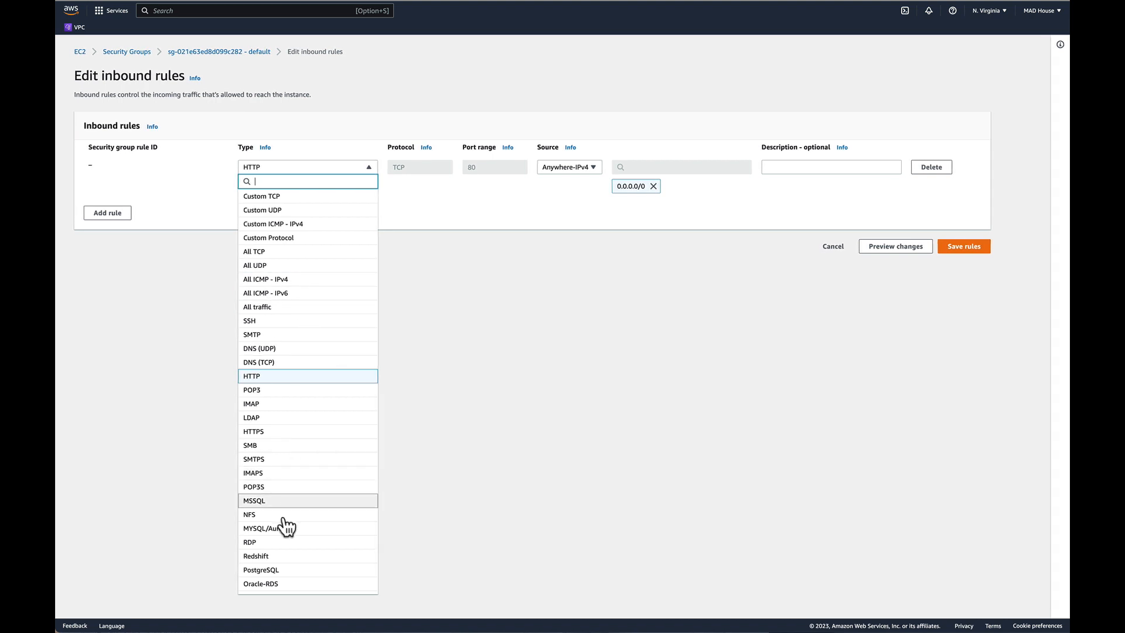
{"action": "left_click", "coordinate": [283, 542]}
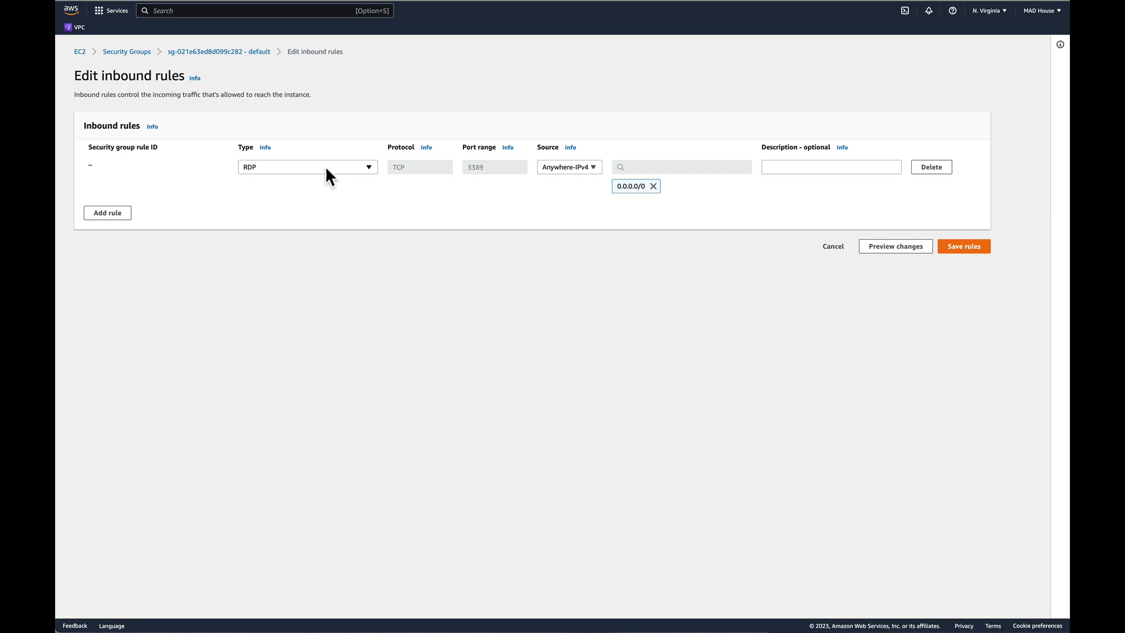
Set the inbound rule's type to SSH and save the security group's rules.
{"action": "left_click", "coordinate": [308, 167]}
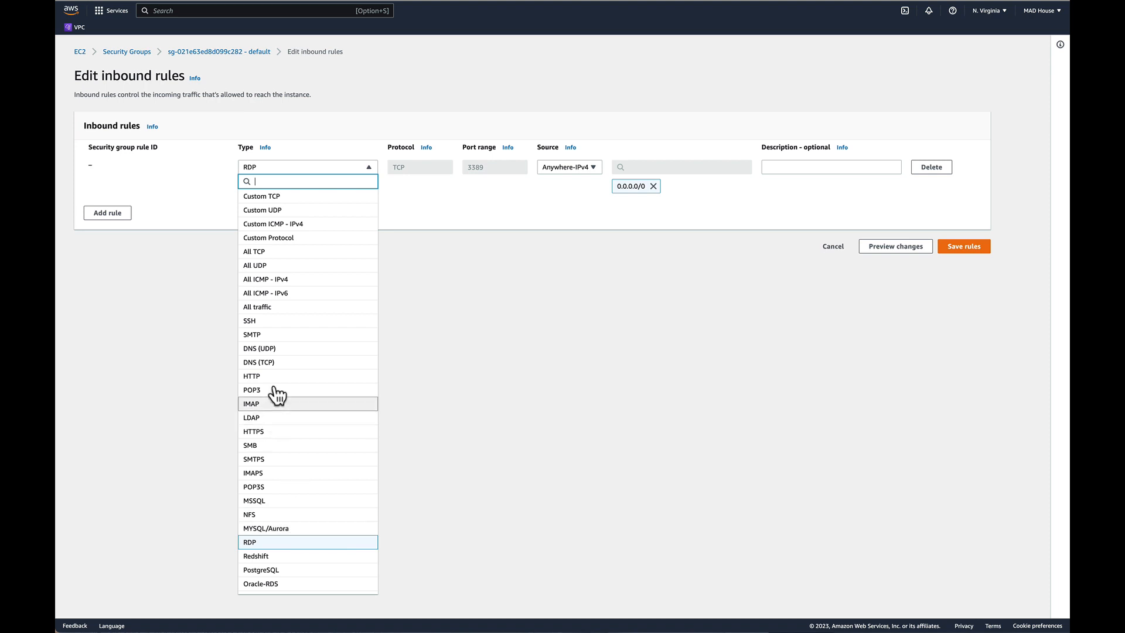
{"action": "left_click", "coordinate": [272, 324]}
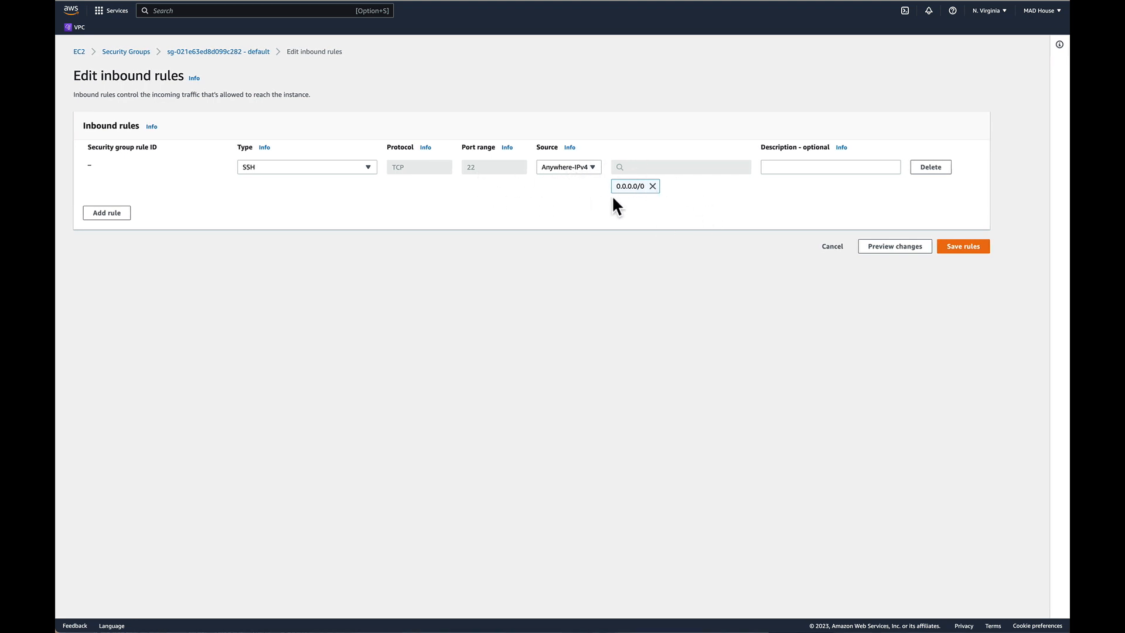
{"action": "left_click", "coordinate": [970, 248]}
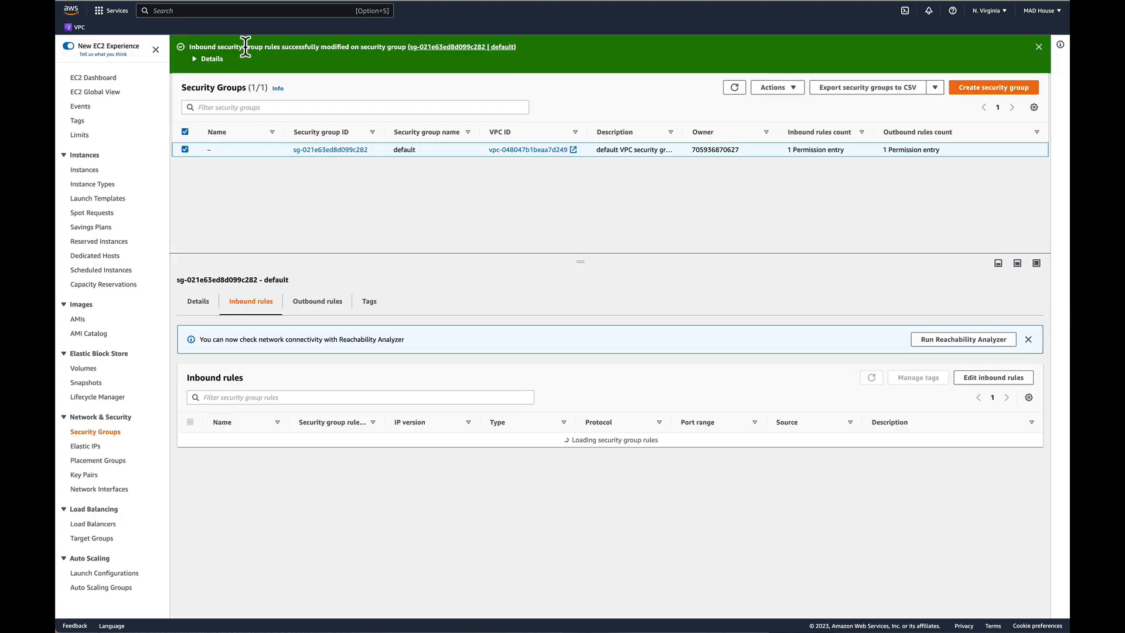
Open the running instances and connect to MyLinux through EC2 Instance Connect as ec2-user.
{"action": "left_click", "coordinate": [108, 86]}
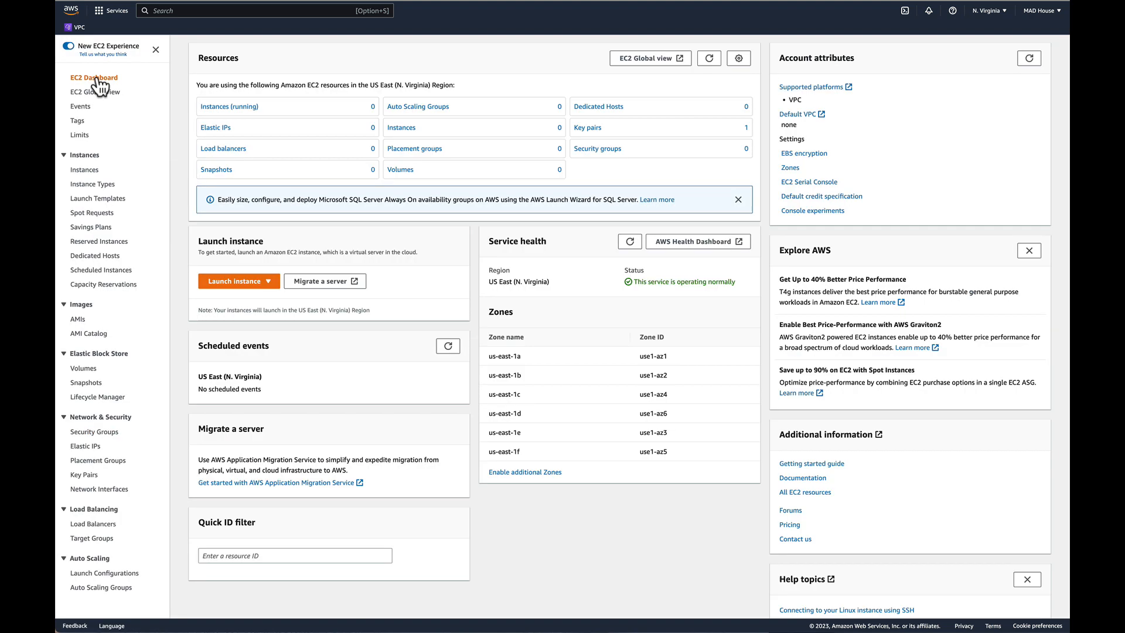
{"action": "left_click", "coordinate": [230, 107]}
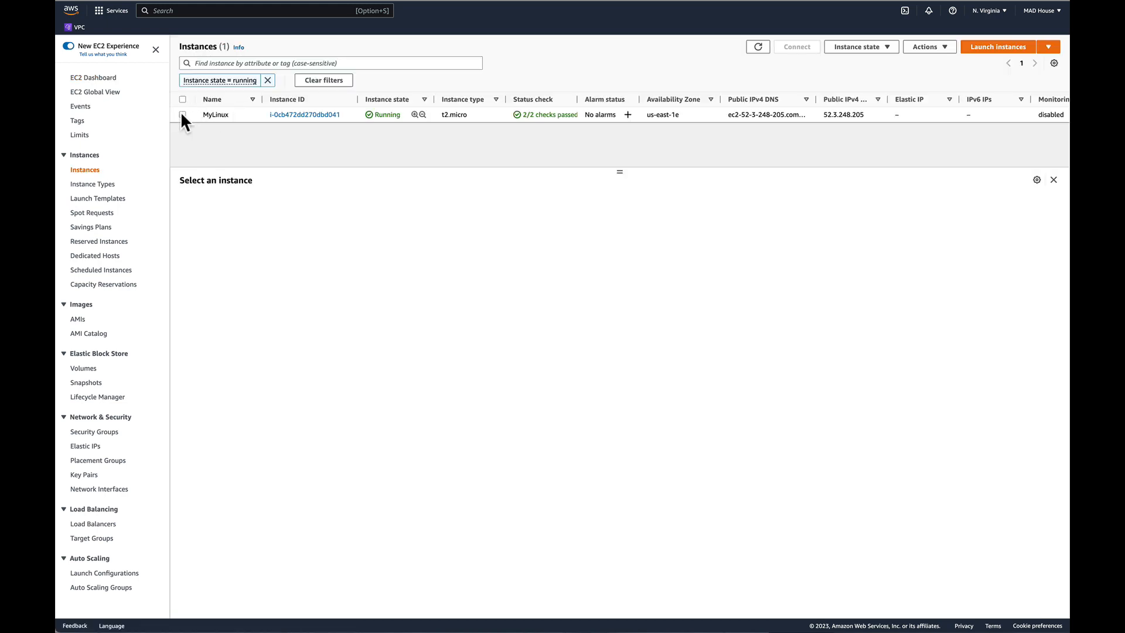
{"action": "left_click", "coordinate": [197, 116]}
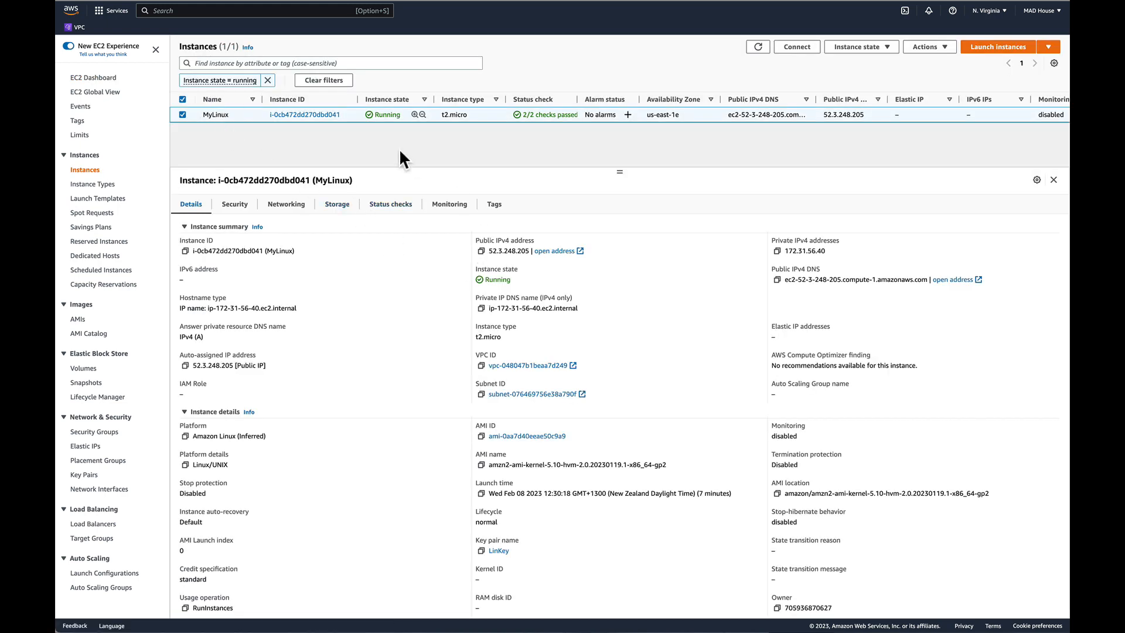
{"action": "left_click", "coordinate": [797, 46]}
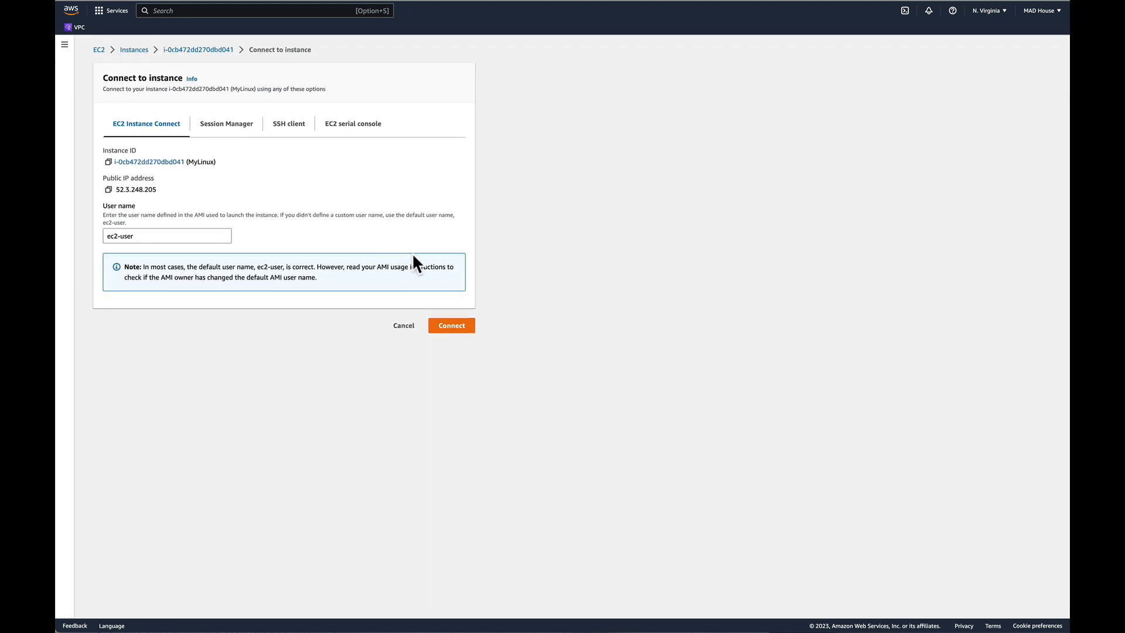
{"action": "left_click", "coordinate": [453, 326]}
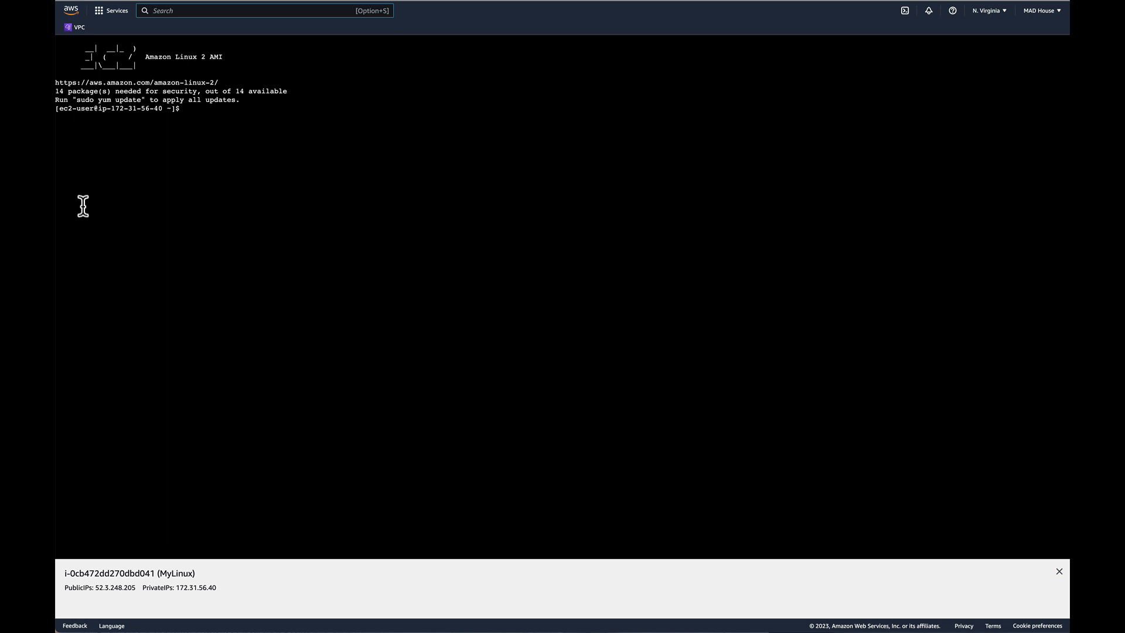
Compare MyLinux's public and private IP addresses in the connected session with its instance details.
{"action": "left_click_drag", "start_coordinate": [95, 586], "coordinate": [136, 587]}
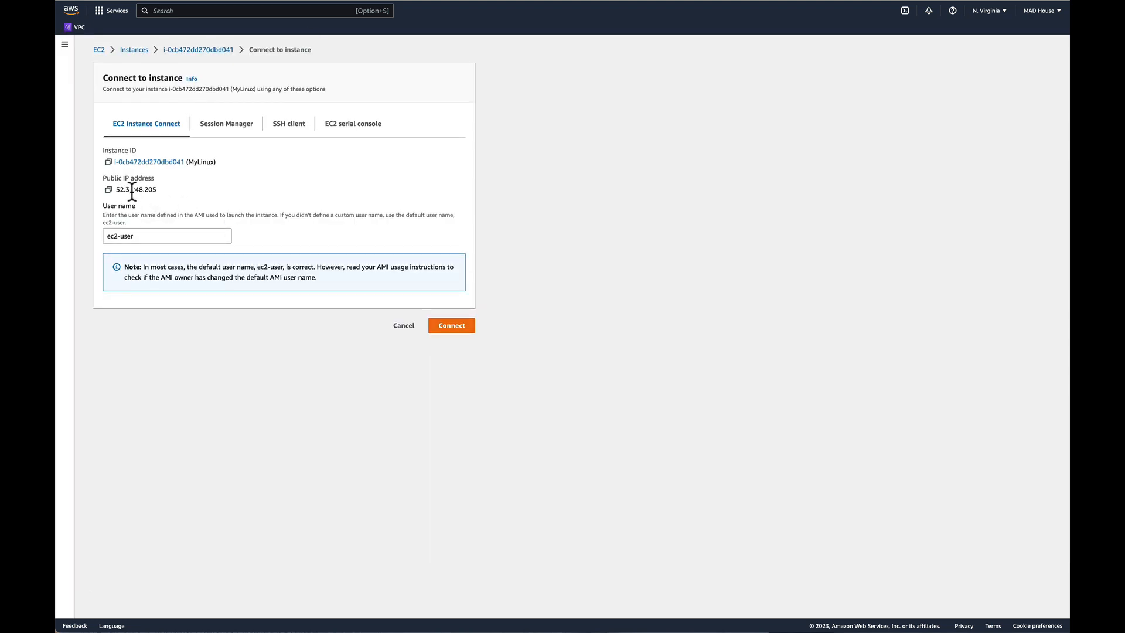
{"action": "left_click", "coordinate": [134, 50]}
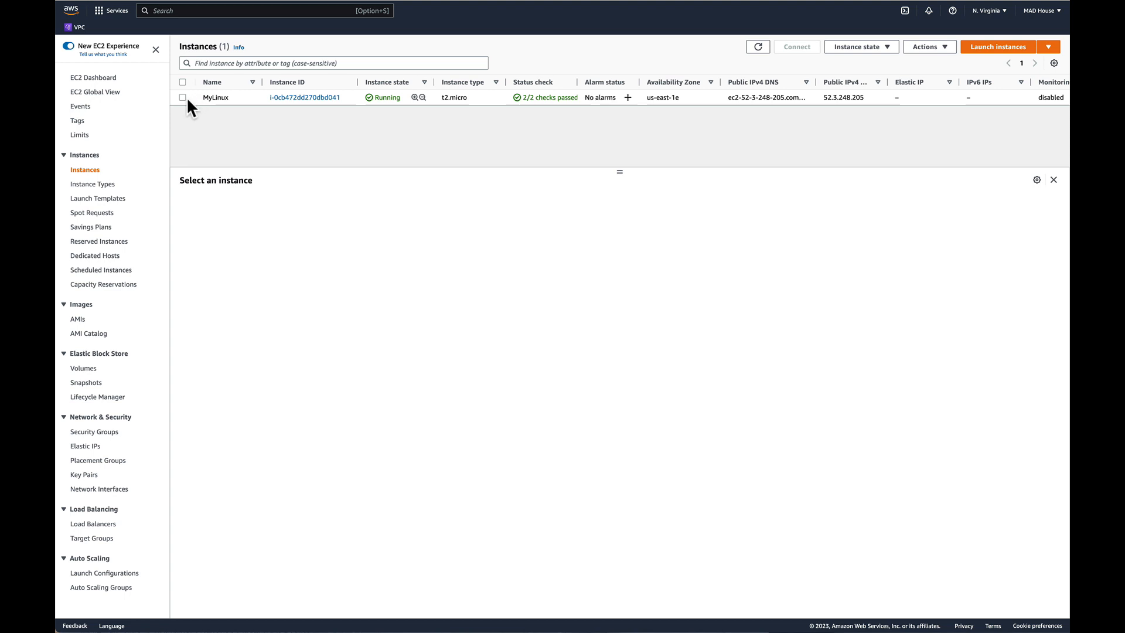
{"action": "left_click", "coordinate": [200, 99]}
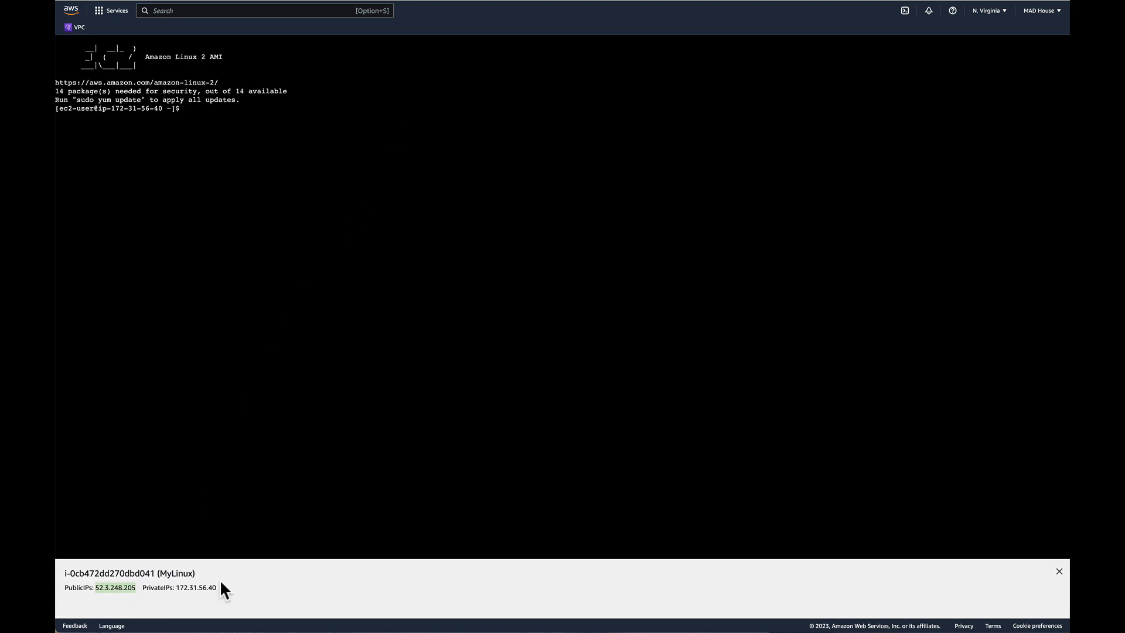
{"action": "left_click", "coordinate": [178, 586]}
{"action": "left_click_drag", "start_coordinate": [216, 586], "coordinate": [176, 587]}
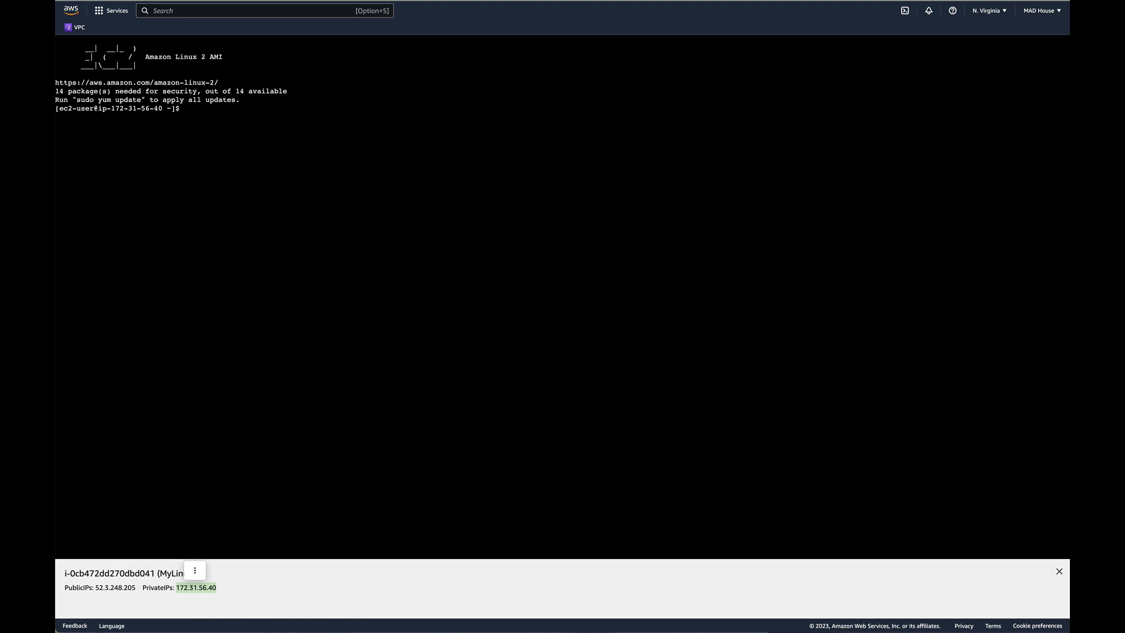
{"action": "key", "text": "ctrl+Tab"}
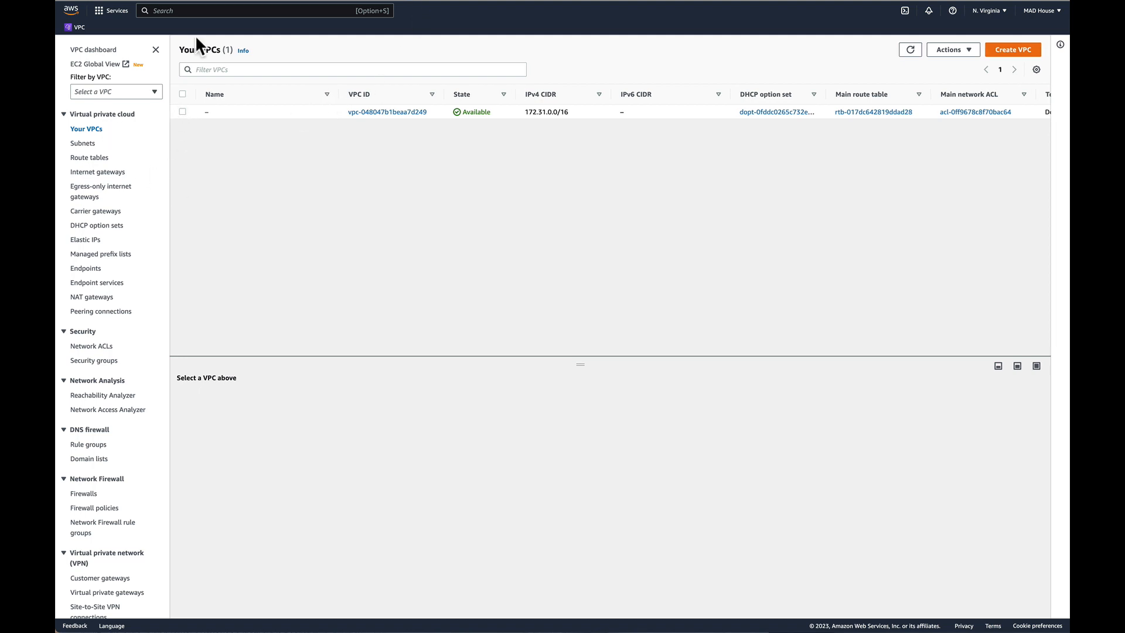
{"action": "key", "text": "ctrl+shift+Tab"}
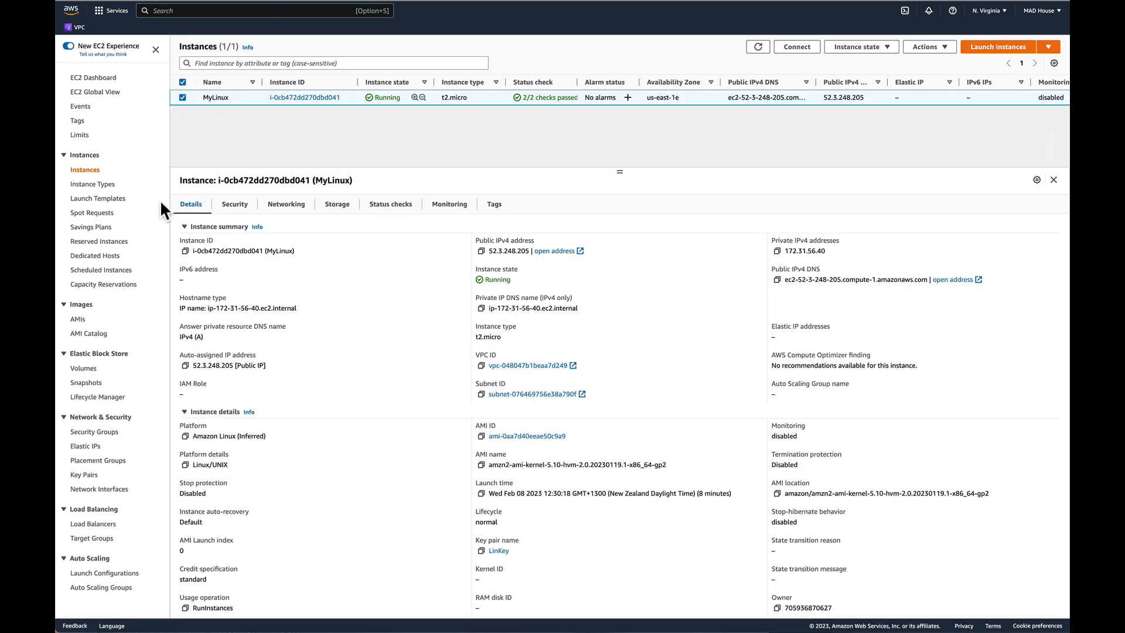
{"action": "key", "text": "super+Tab"}
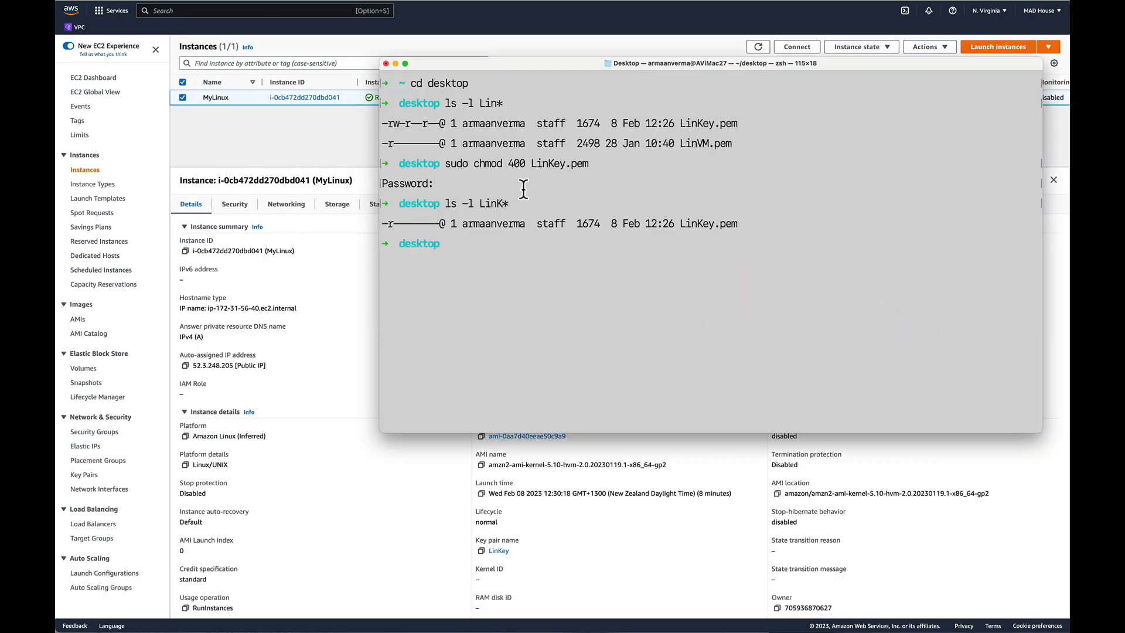
{"action": "type", "text": "sudo ssh"}
{"action": "left_click_drag", "start_coordinate": [642, 61], "coordinate": [606, 136]}
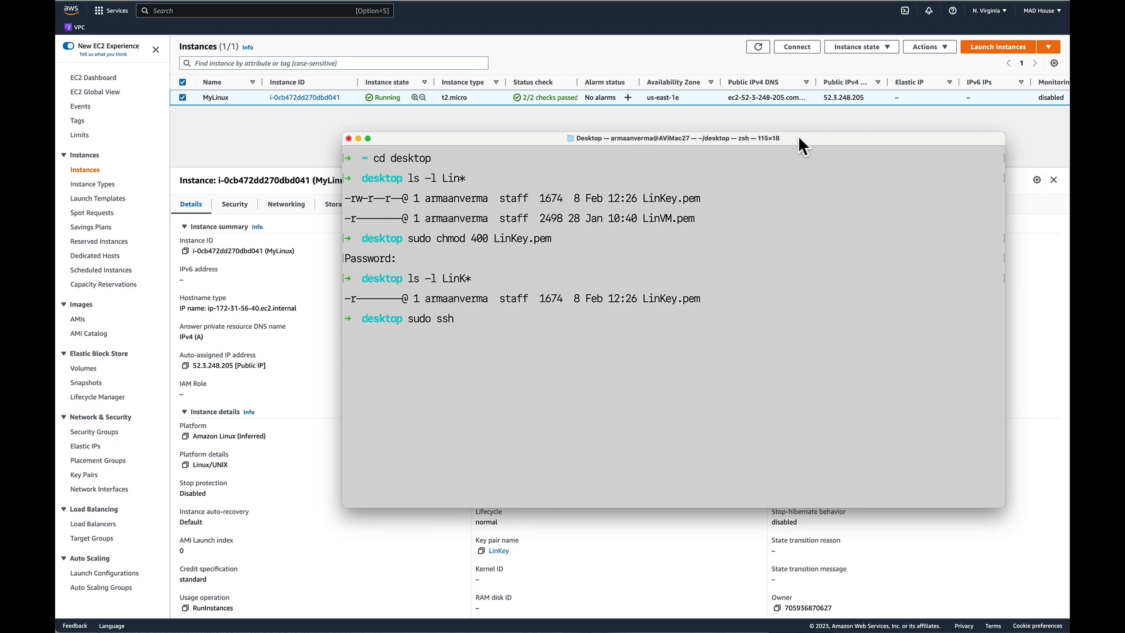
{"action": "type", "text": "-i ec2-user@52.2.248/"}
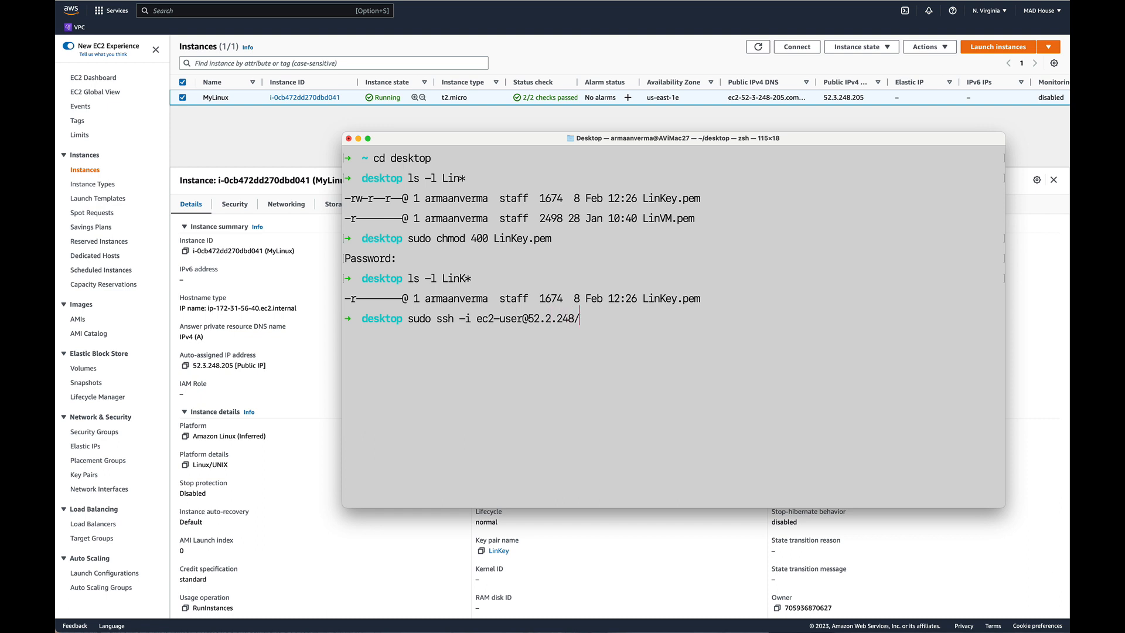
{"action": "key", "text": "BackSpace"}
{"action": "type", "text": ".205"}
{"action": "type", "text": "L"}
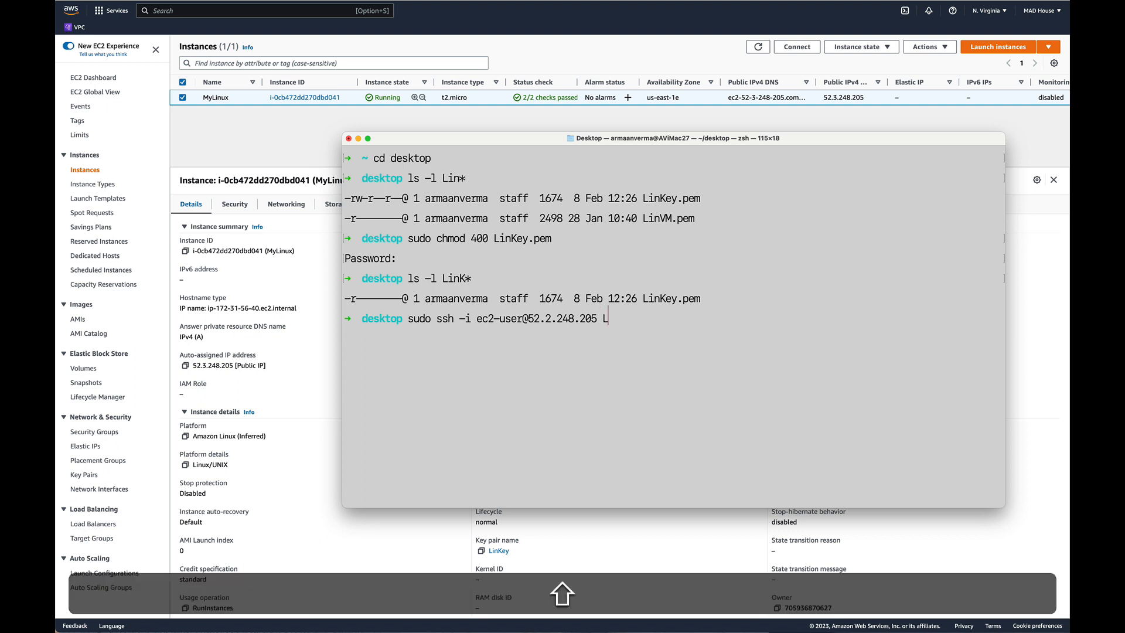
{"action": "type", "text": "inkKey.pem"}
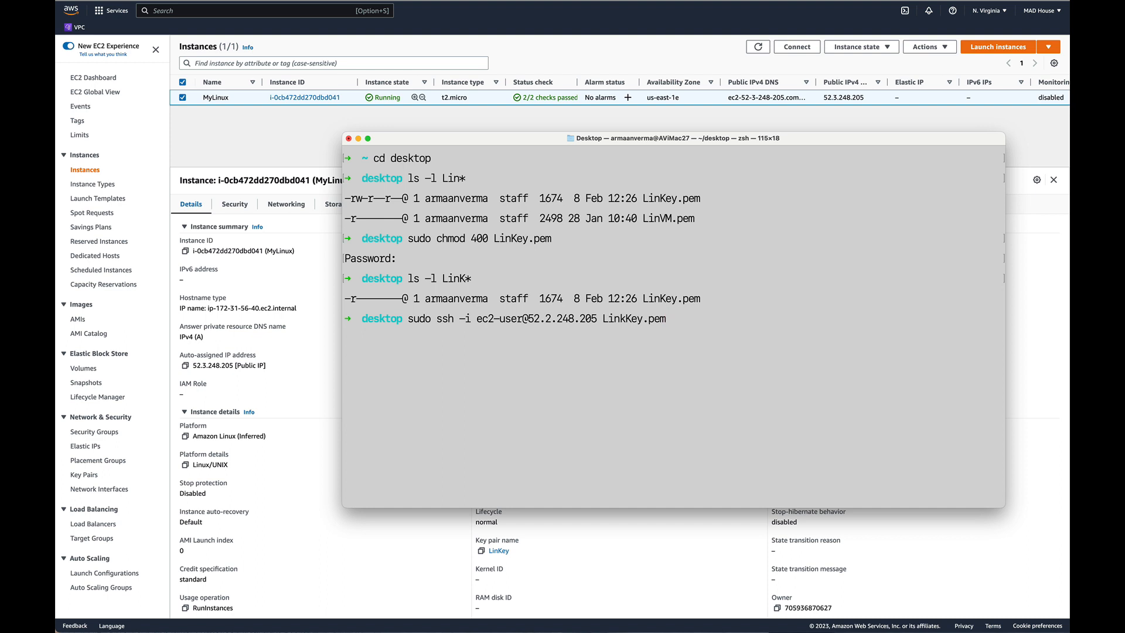
{"action": "key", "text": "Return"}
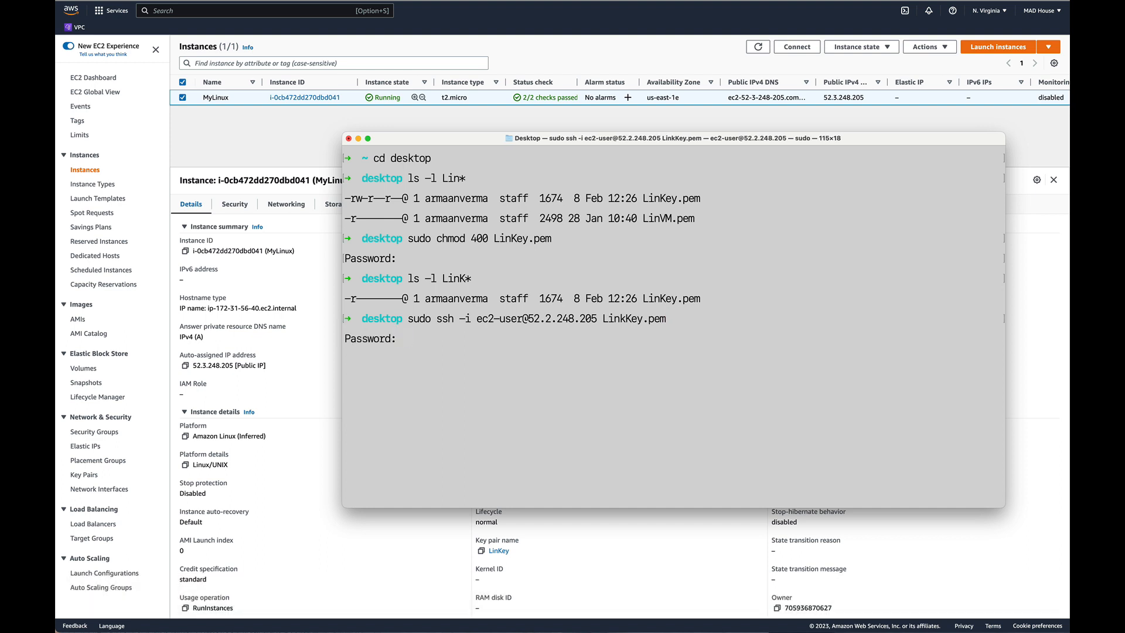
{"action": "key", "text": "Return"}
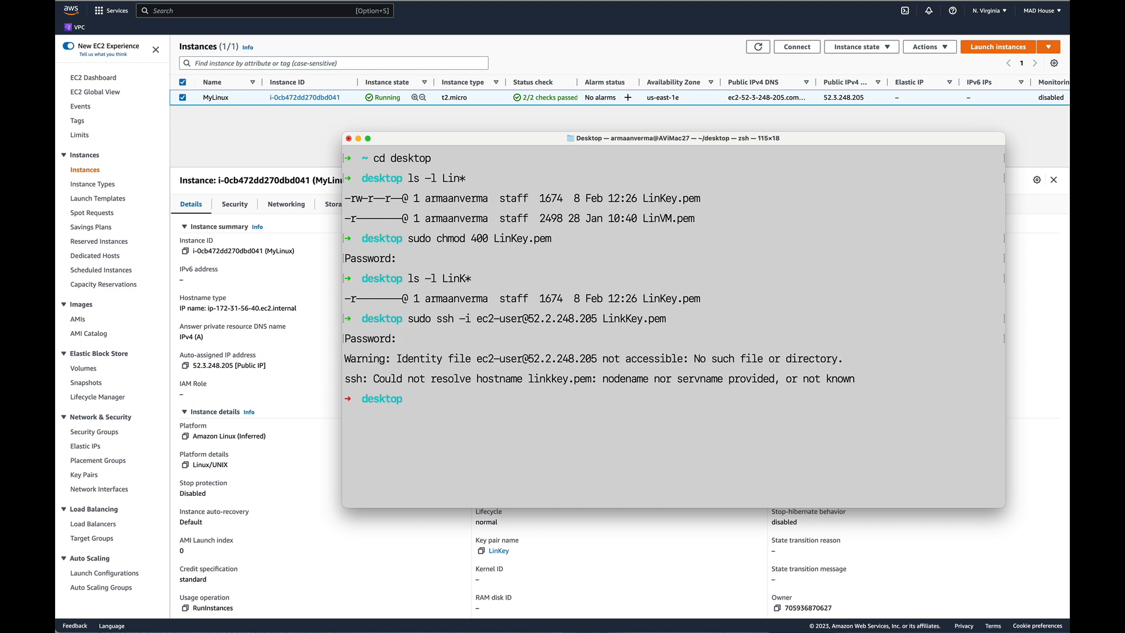
Recall the ssh command, correct the key file name to LinKey.pem, and try running it again.
{"action": "key", "text": "Up"}
{"action": "key", "text": "Left"}
{"action": "key", "text": "Left"}
{"action": "key", "text": "Left"}
{"action": "key", "text": "Left"}
{"action": "key", "text": "Left"}
{"action": "key", "text": "Left"}
{"action": "key", "text": "Left"}
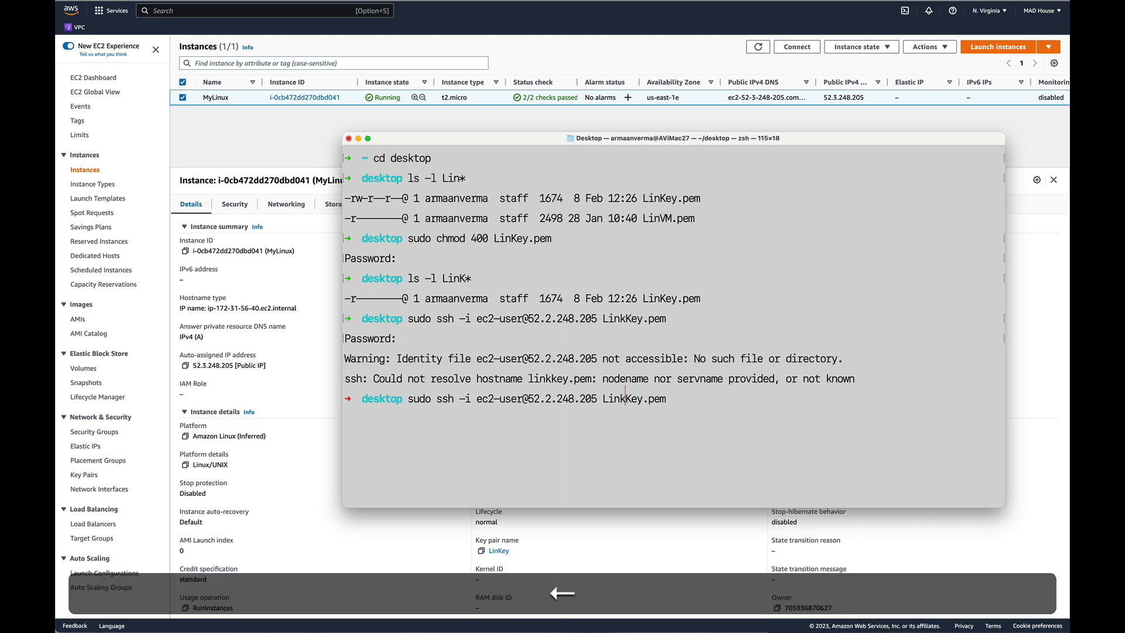
{"action": "key", "text": "BackSpace"}
{"action": "key", "text": "Return"}
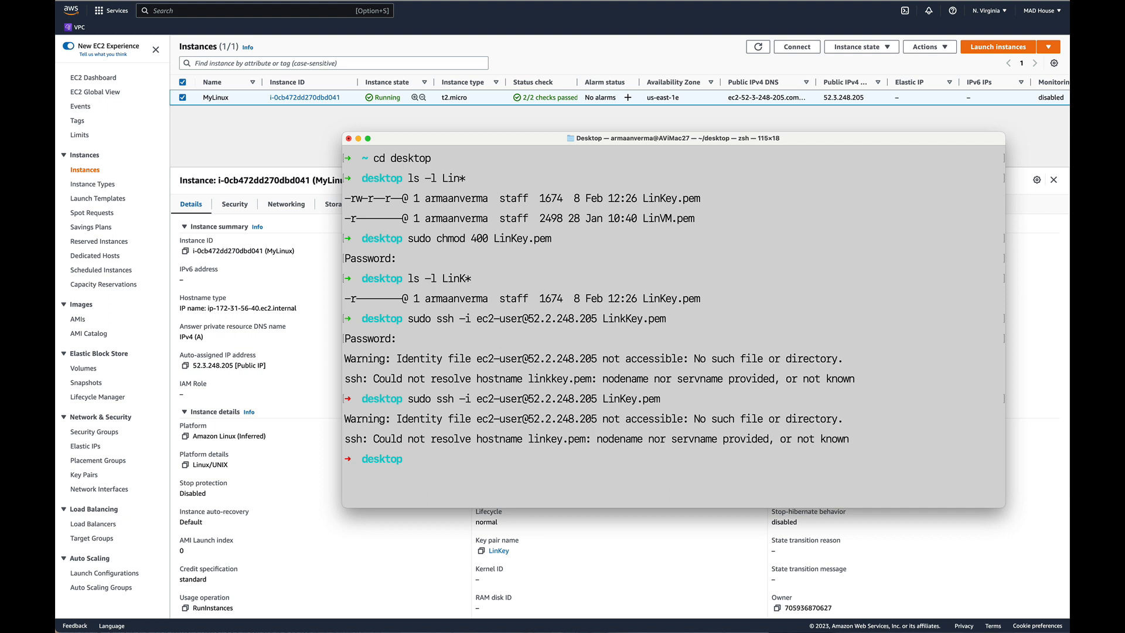
Clear the terminal and list the key files on the desktop with ls -l Lin*.
{"action": "type", "text": "clear"}
{"action": "key", "text": "Return"}
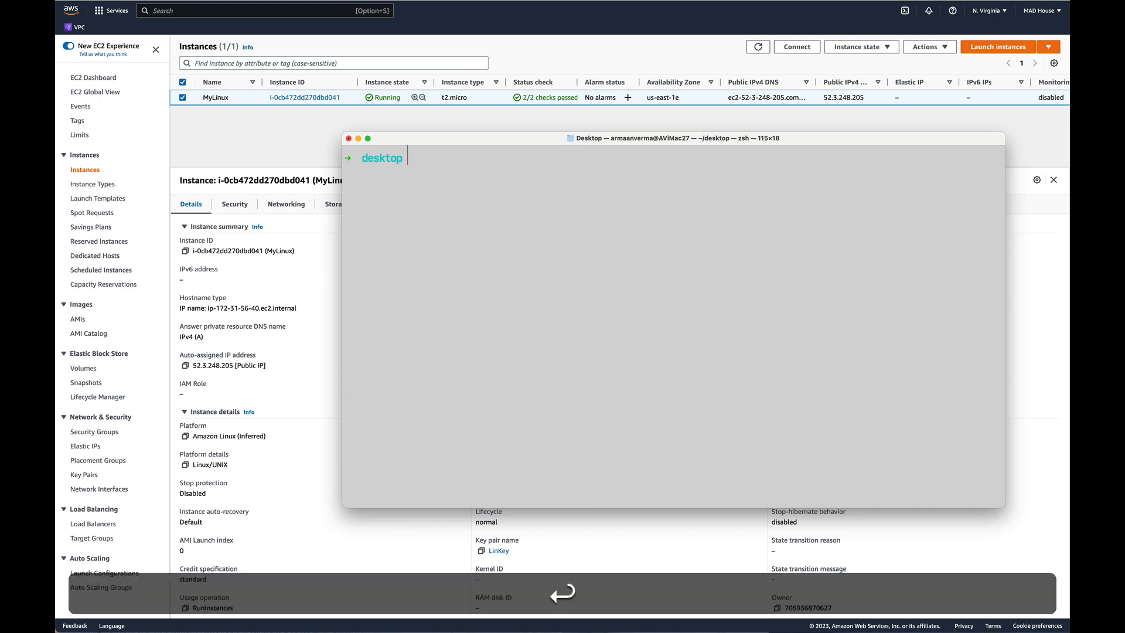
{"action": "type", "text": "ls -l Link"}
{"action": "key", "text": "BackSpace"}
{"action": "key", "text": "Return"}
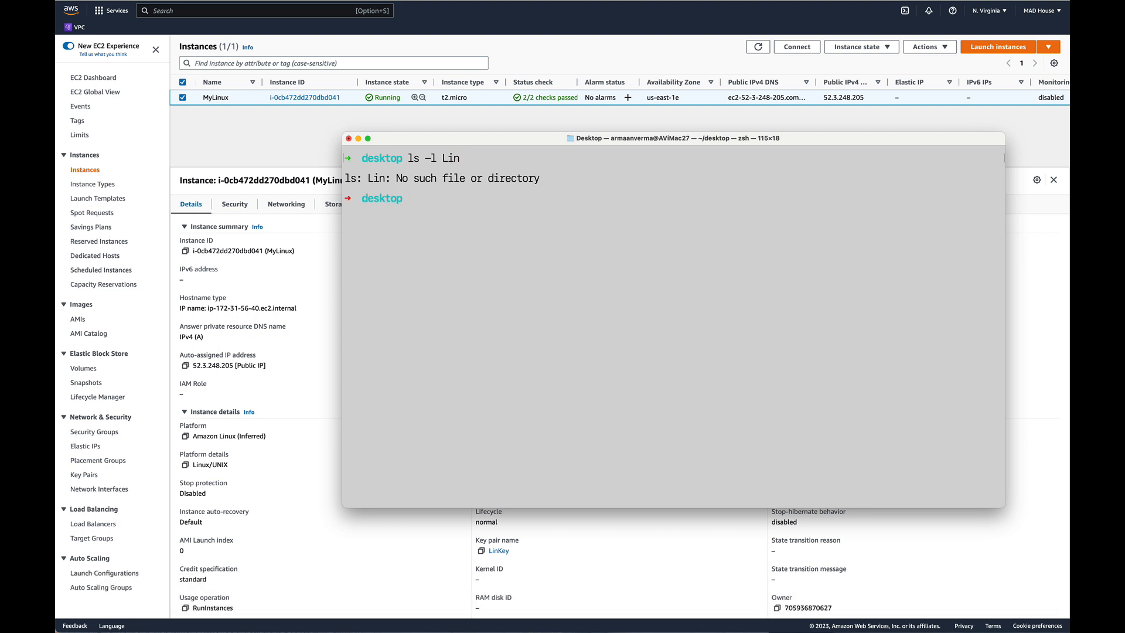
{"action": "key", "text": "Up"}
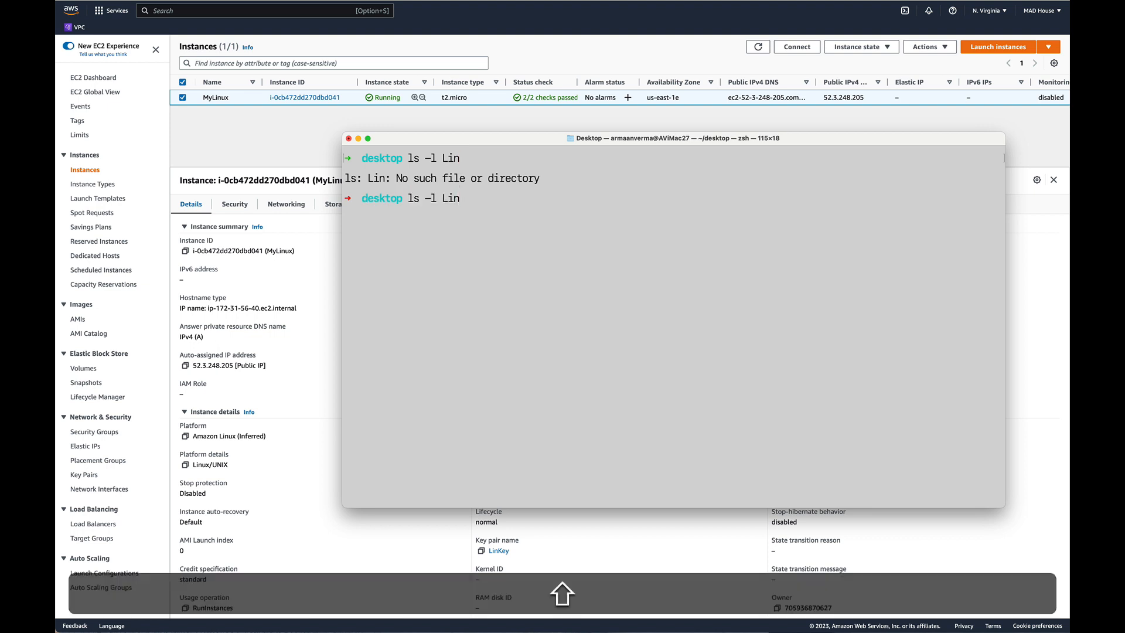
{"action": "type", "text": "*"}
{"action": "key", "text": "Return"}
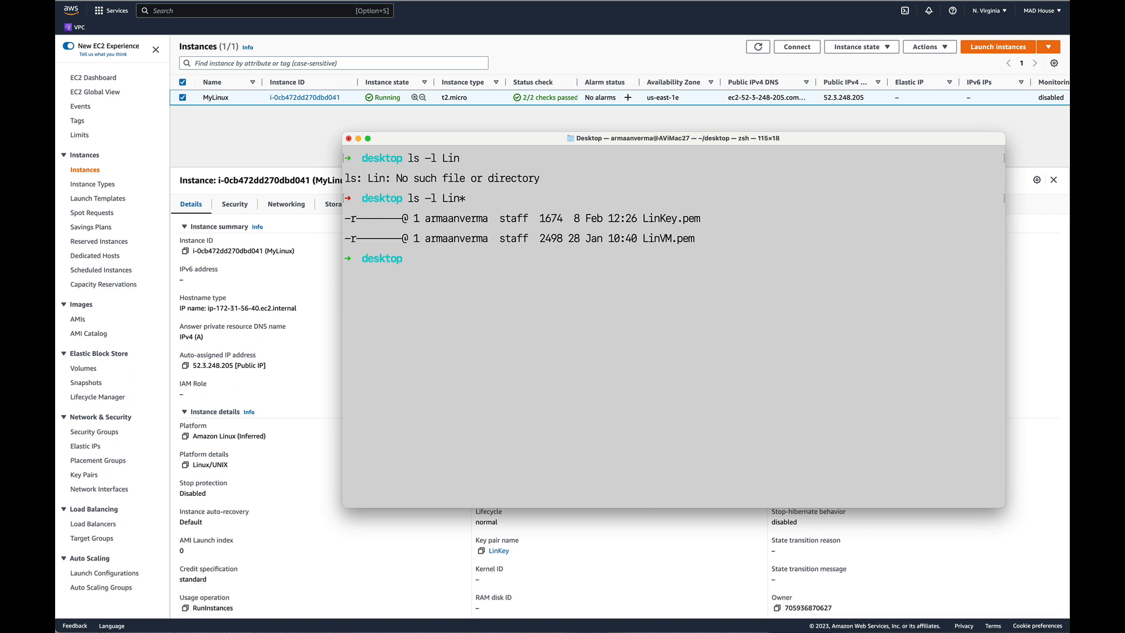
Recall the earlier ssh command, correct the IP address to 52.3.248.205, and try running it with LinKey.pem.
{"action": "key", "text": "Up"}
{"action": "key", "text": "Up"}
{"action": "key", "text": "Up"}
{"action": "key", "text": "Up"}
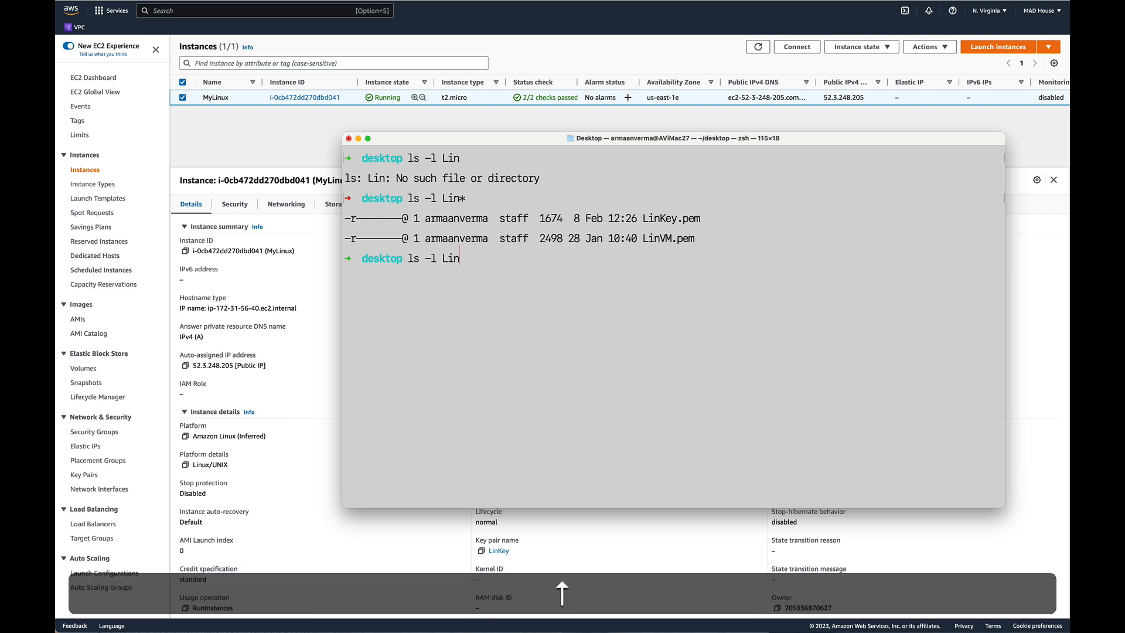
{"action": "key", "text": "Left"}
{"action": "key", "text": "Left"}
{"action": "key", "text": "Left"}
{"action": "key", "text": "Left"}
{"action": "key", "text": "Left"}
{"action": "key", "text": "Left"}
{"action": "key", "text": "Left"}
{"action": "key", "text": "Left"}
{"action": "key", "text": "Left"}
{"action": "key", "text": "Left"}
{"action": "key", "text": "Left"}
{"action": "key", "text": "Left"}
{"action": "key", "text": "Left"}
{"action": "key", "text": "Left"}
{"action": "key", "text": "Left"}
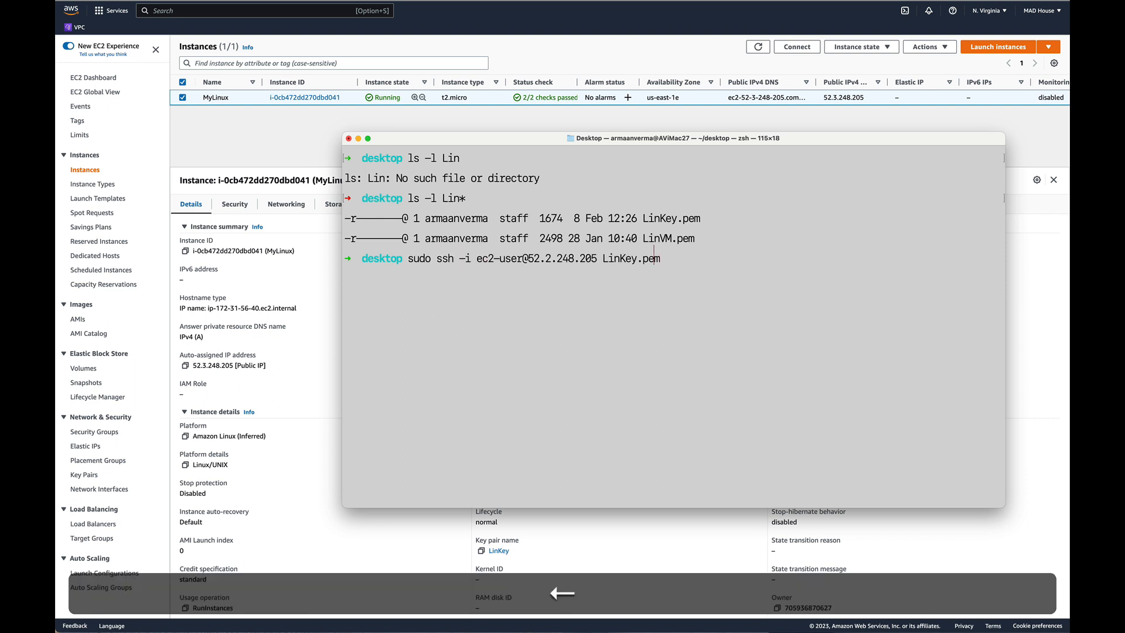
{"action": "key", "text": "Left"}
{"action": "key", "text": "Left"}
{"action": "key", "text": "Left"}
{"action": "key", "text": "Left"}
{"action": "key", "text": "Left"}
{"action": "key", "text": "Left"}
{"action": "key", "text": "Left"}
{"action": "key", "text": "Right"}
{"action": "key", "text": "Right"}
{"action": "key", "text": "Right"}
{"action": "key", "text": "Delete"}
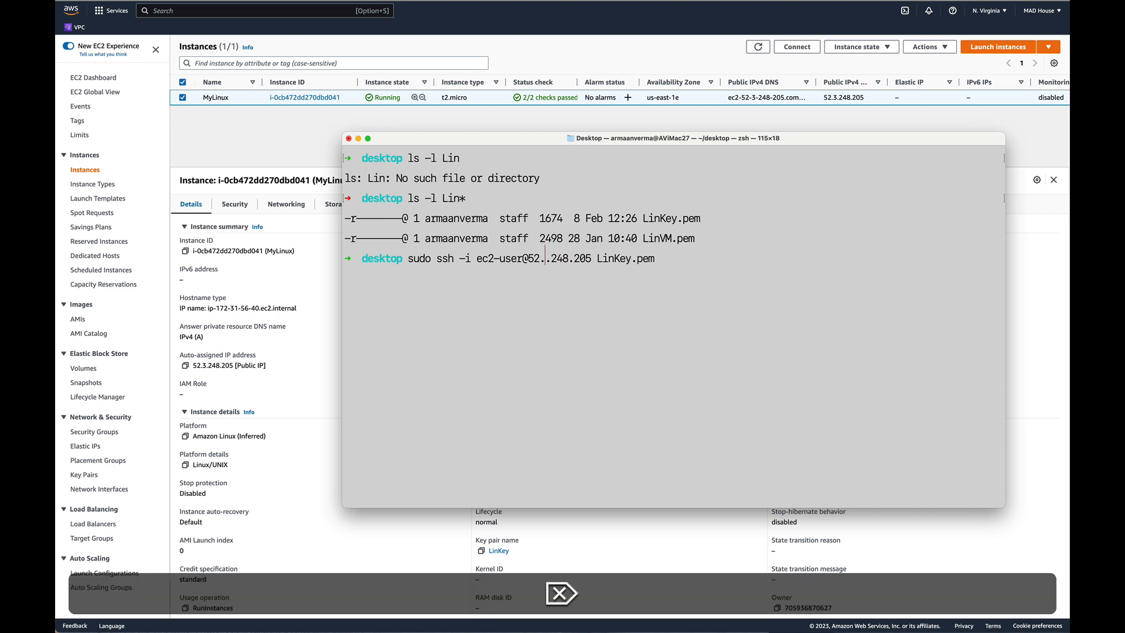
{"action": "type", "text": "3"}
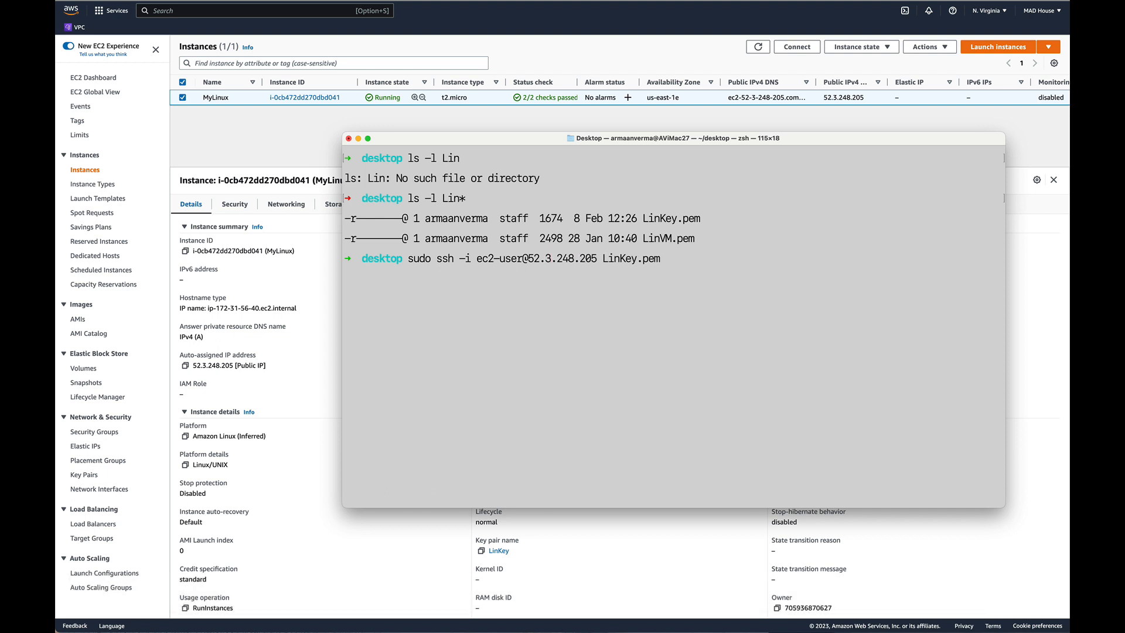
{"action": "key", "text": "Return"}
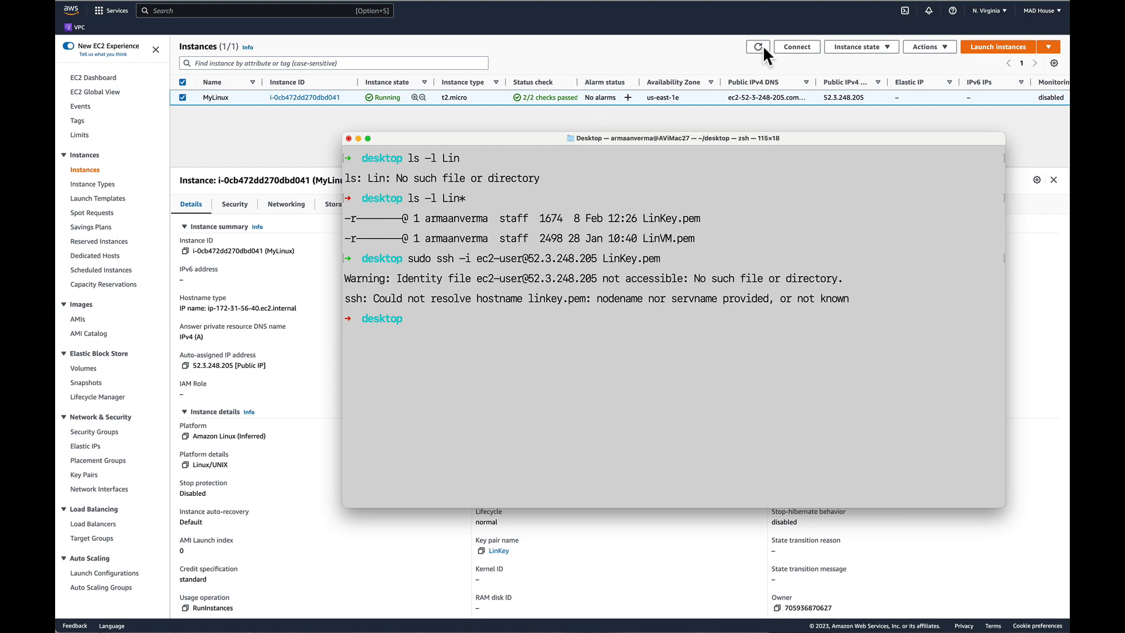
Open MyLinux's SSH client connection instructions and copy the example ssh command.
{"action": "left_click", "coordinate": [788, 49]}
{"action": "left_click", "coordinate": [795, 47]}
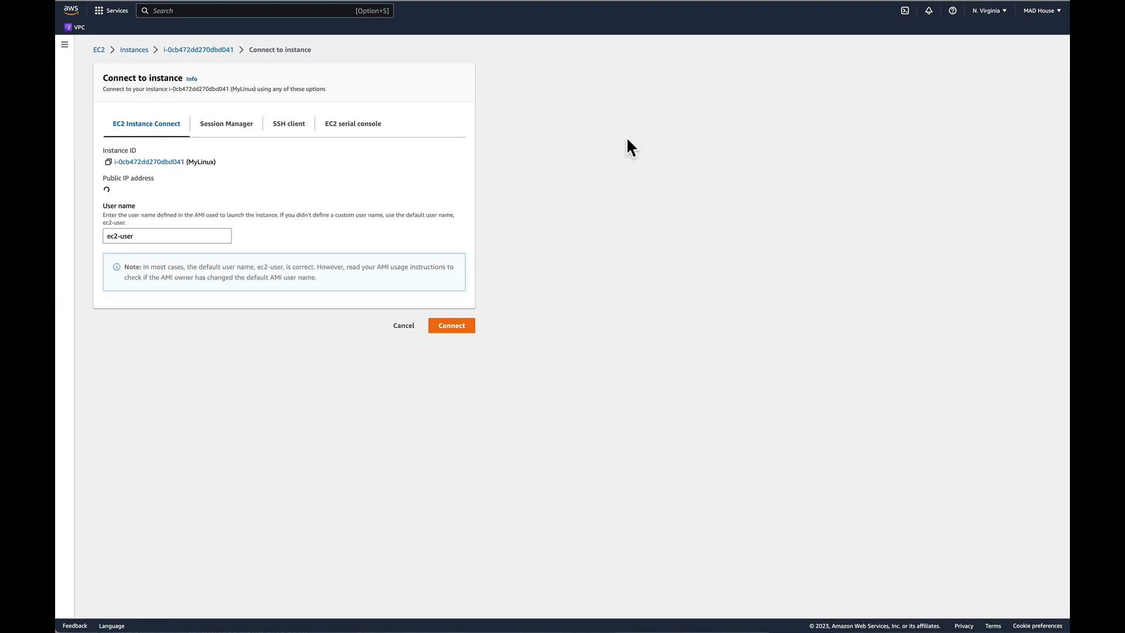
{"action": "left_click", "coordinate": [279, 130]}
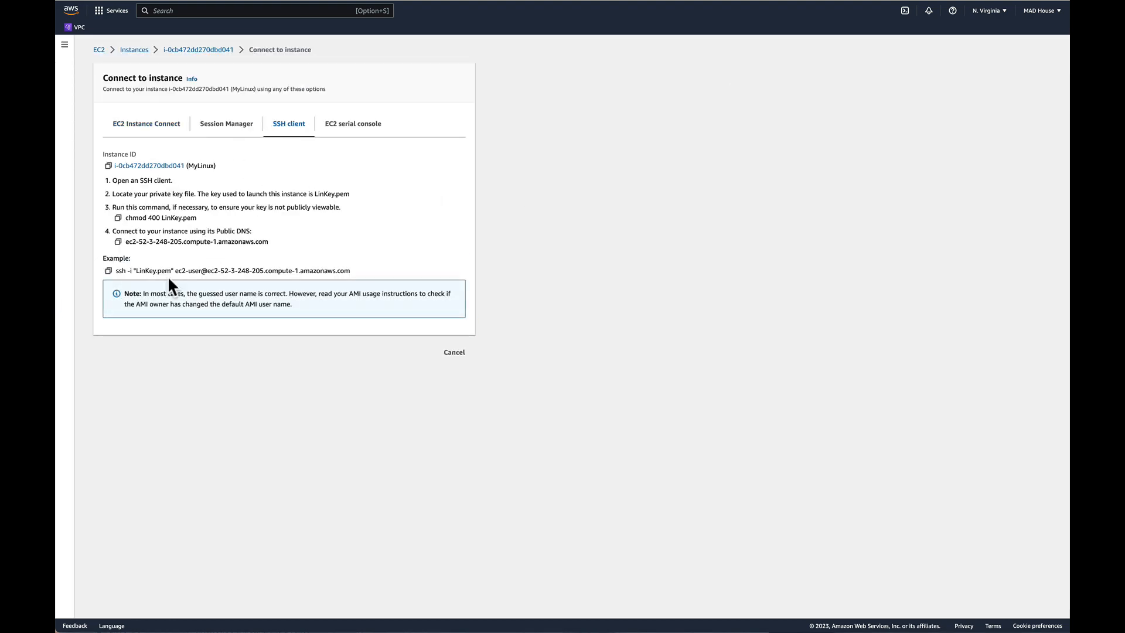
{"action": "left_click", "coordinate": [108, 270]}
Switch to the local terminal, run the copied ssh command with sudo in front, and accept the host key with yes.
{"action": "key", "text": "super+Tab"}
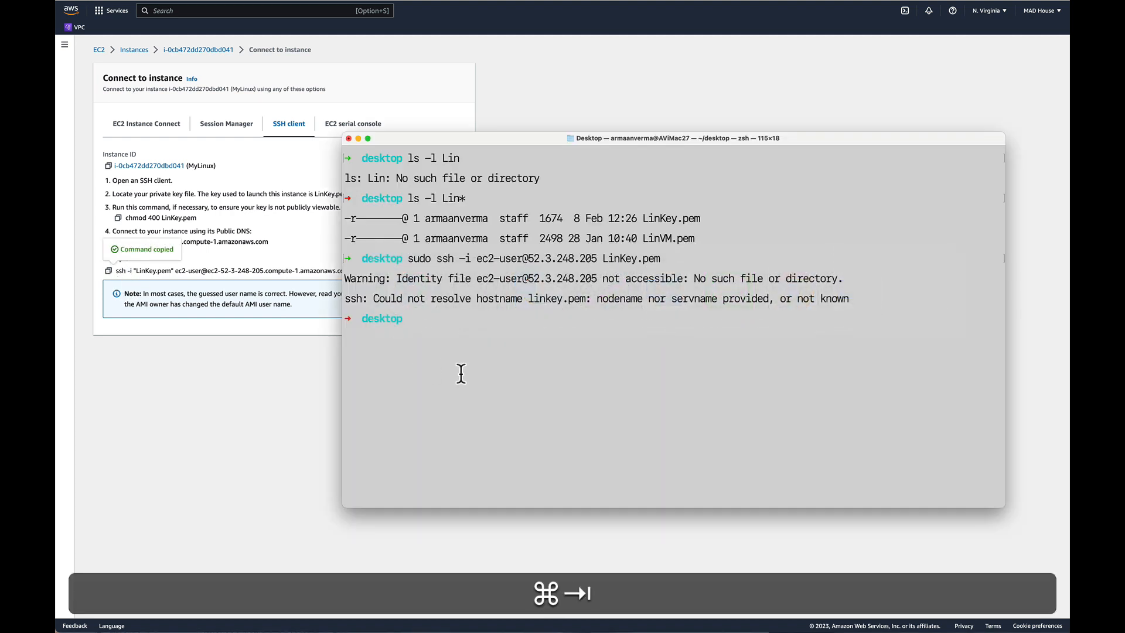
{"action": "type", "text": "sudo"}
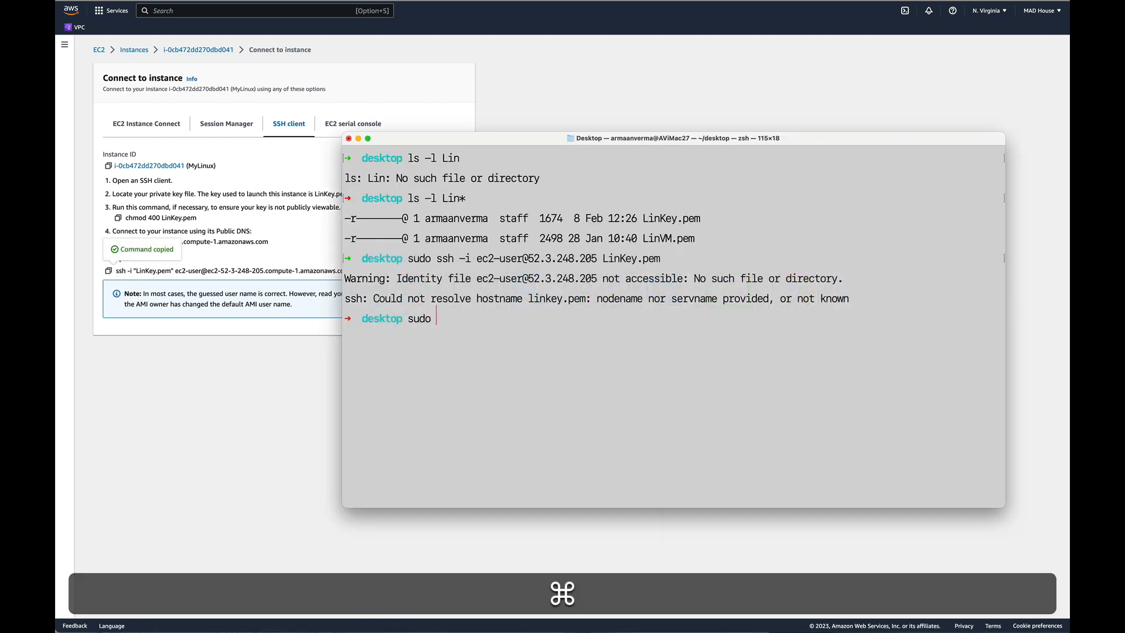
{"action": "key", "text": "super+v"}
{"action": "key", "text": "Right"}
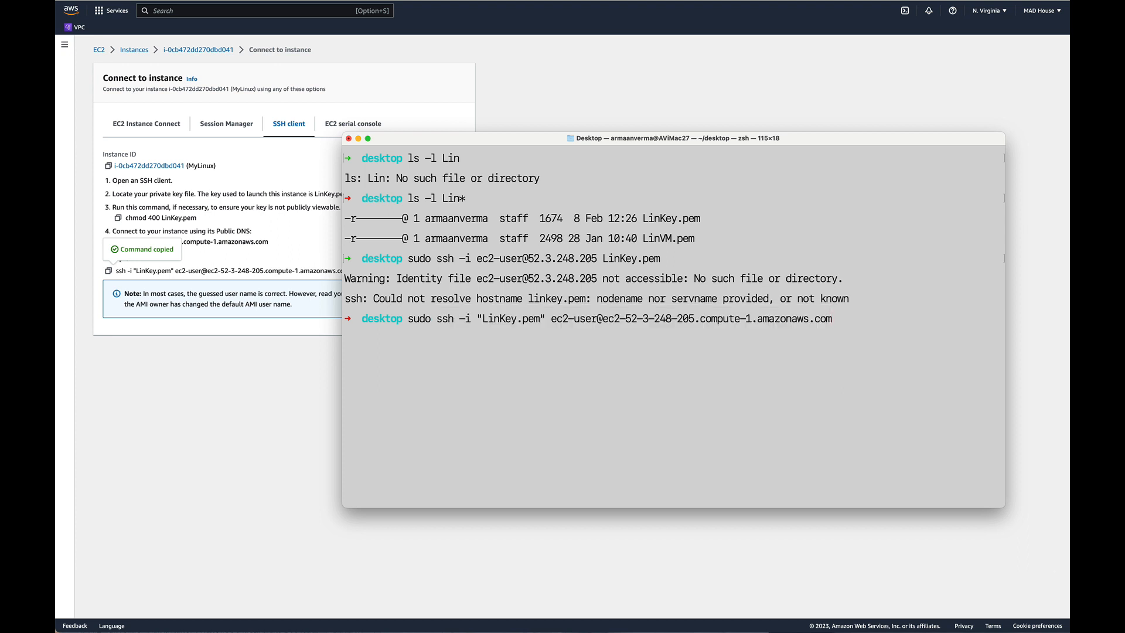
{"action": "key", "text": "Return"}
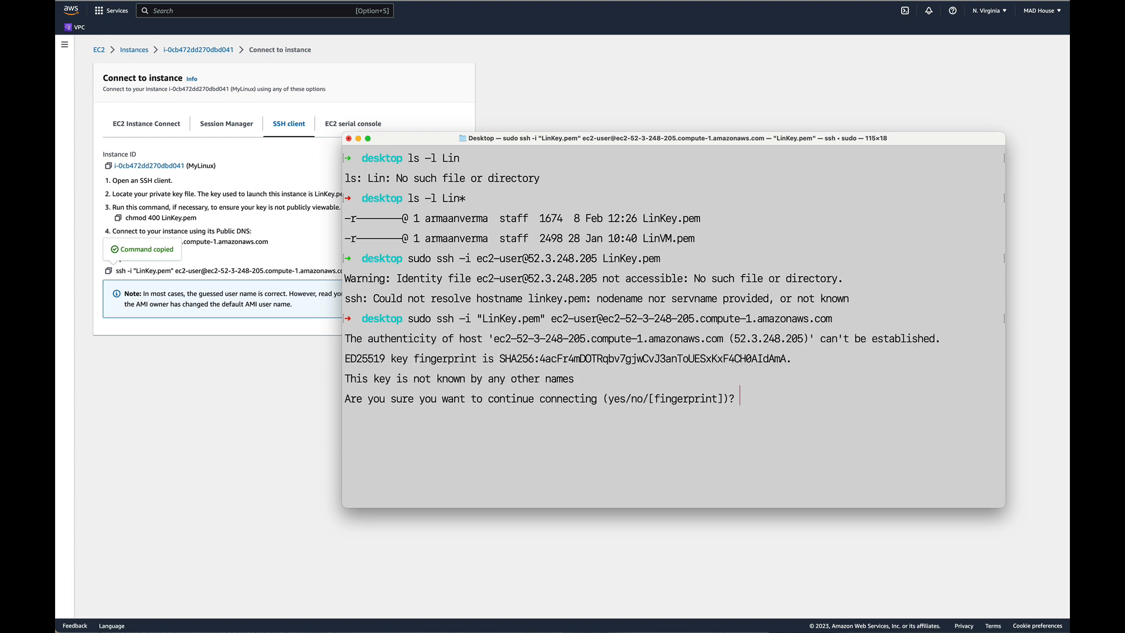
{"action": "type", "text": "yes"}
{"action": "key", "text": "Return"}
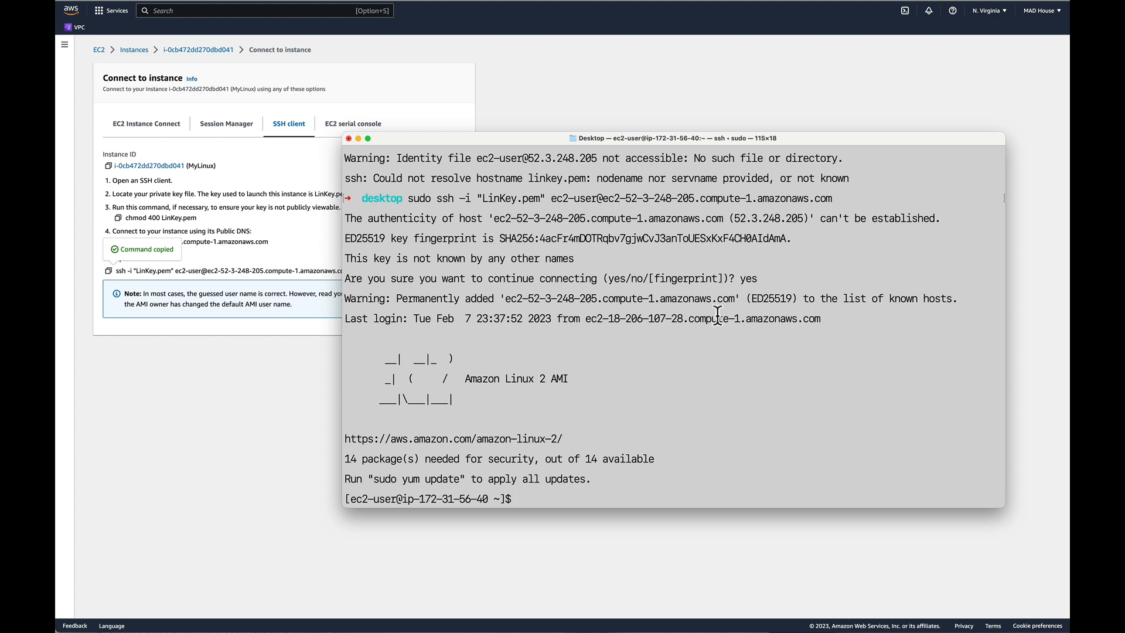
Clear the screen of the connected ec2-user session.
{"action": "type", "text": "clear"}
{"action": "key", "text": "Return"}
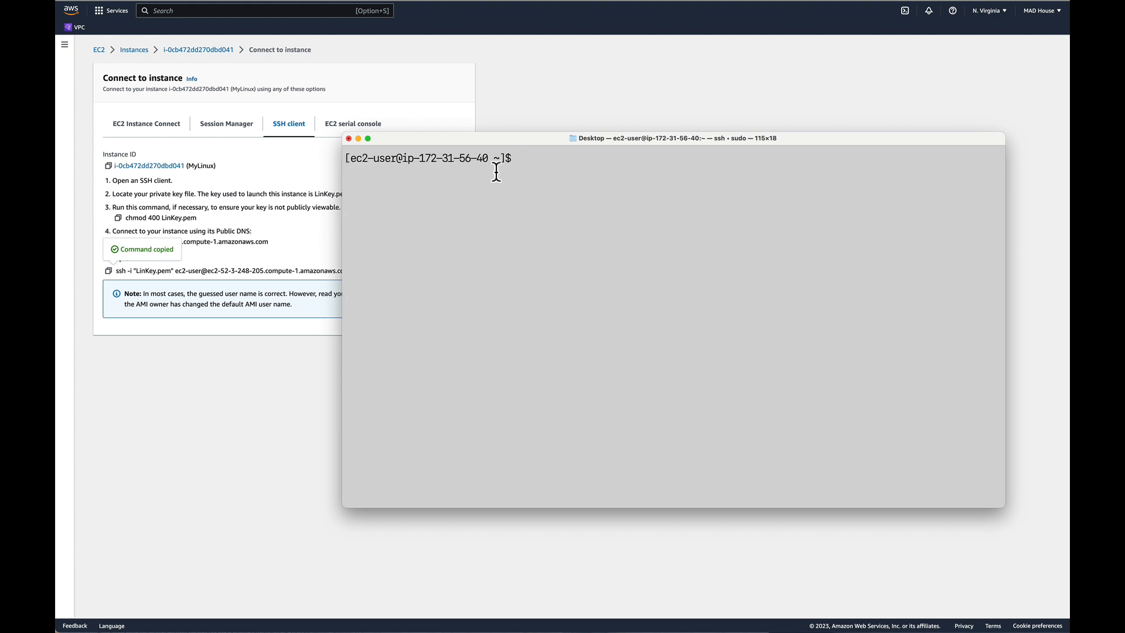
Show MyLinux's details in the instances list and place the terminal window below its public and private IP addresses.
{"action": "left_click", "coordinate": [188, 49]}
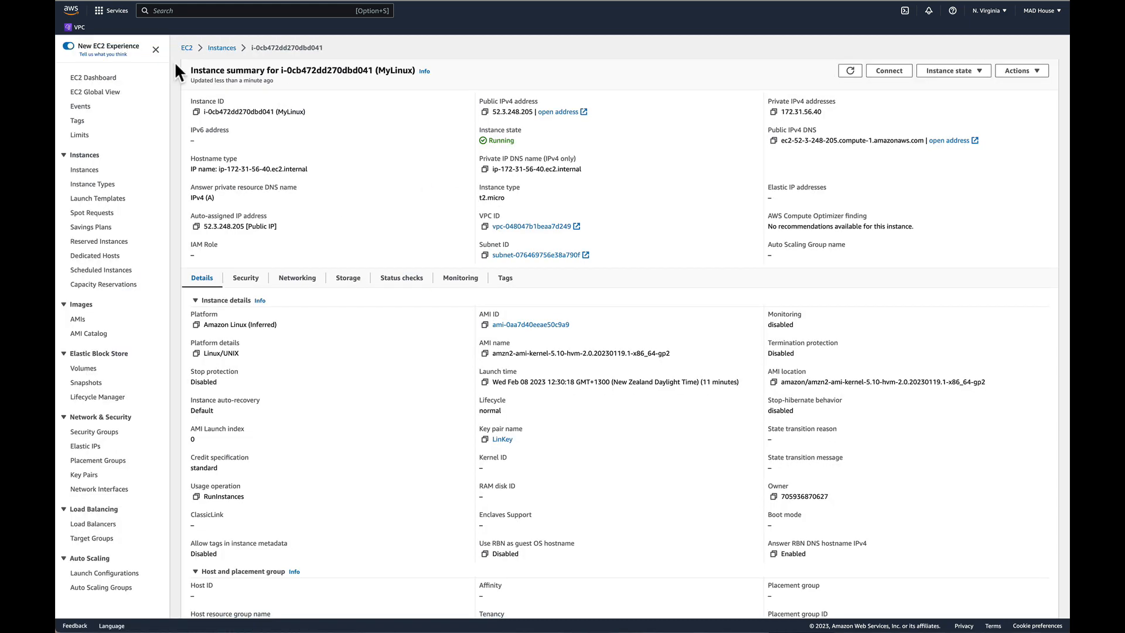
{"action": "left_click", "coordinate": [221, 50]}
{"action": "left_click", "coordinate": [182, 97]}
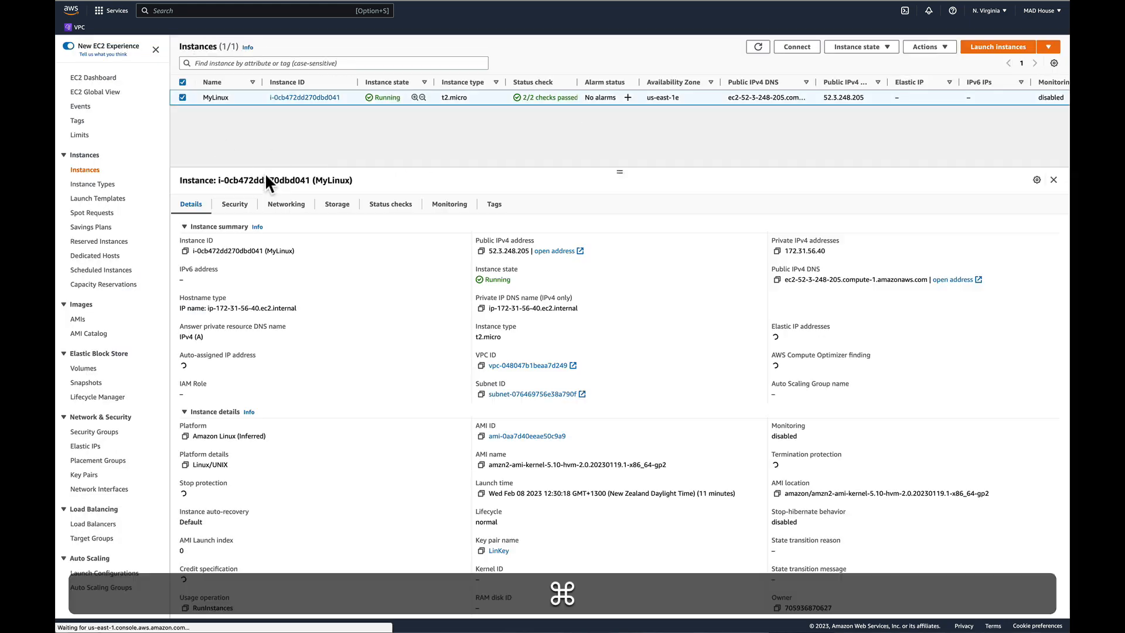
{"action": "key", "text": "super+Tab"}
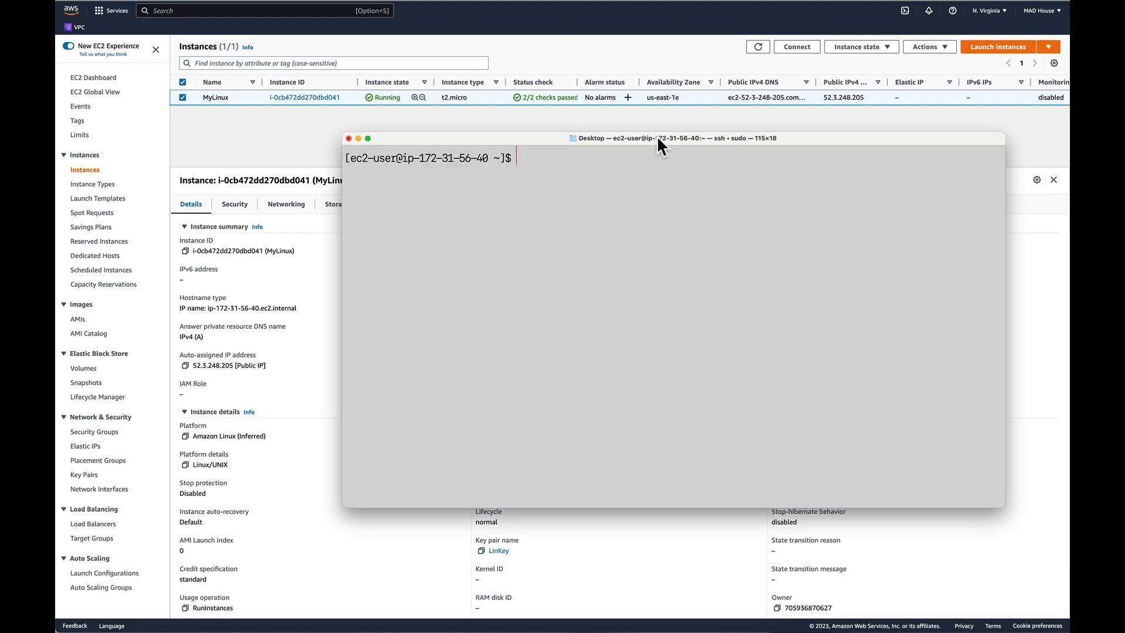
{"action": "left_click_drag", "start_coordinate": [643, 138], "coordinate": [637, 267]}
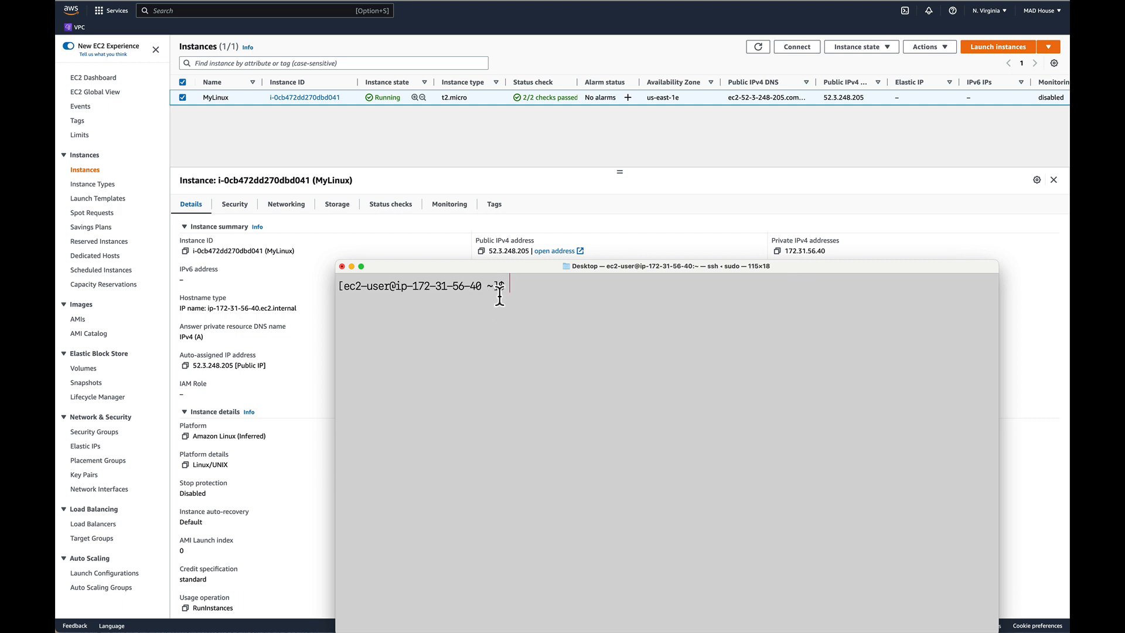
List the home directory's files with ls -l and update the instance's packages with sudo yum update -y.
{"action": "type", "text": "ls -l"}
{"action": "key", "text": "Return"}
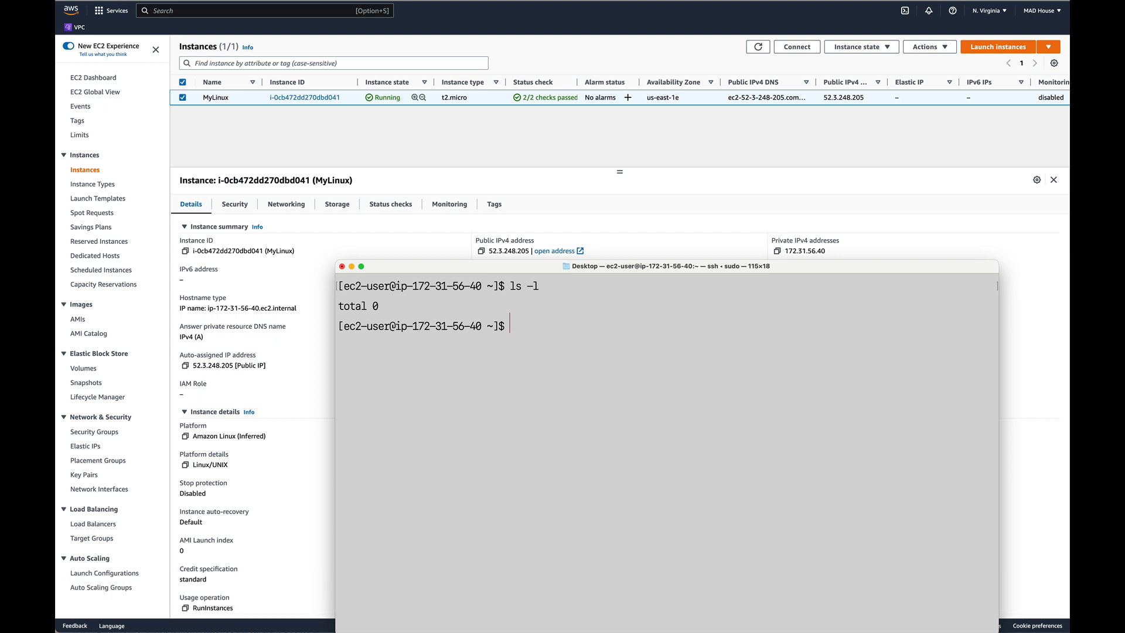
{"action": "type", "text": "sudo y"}
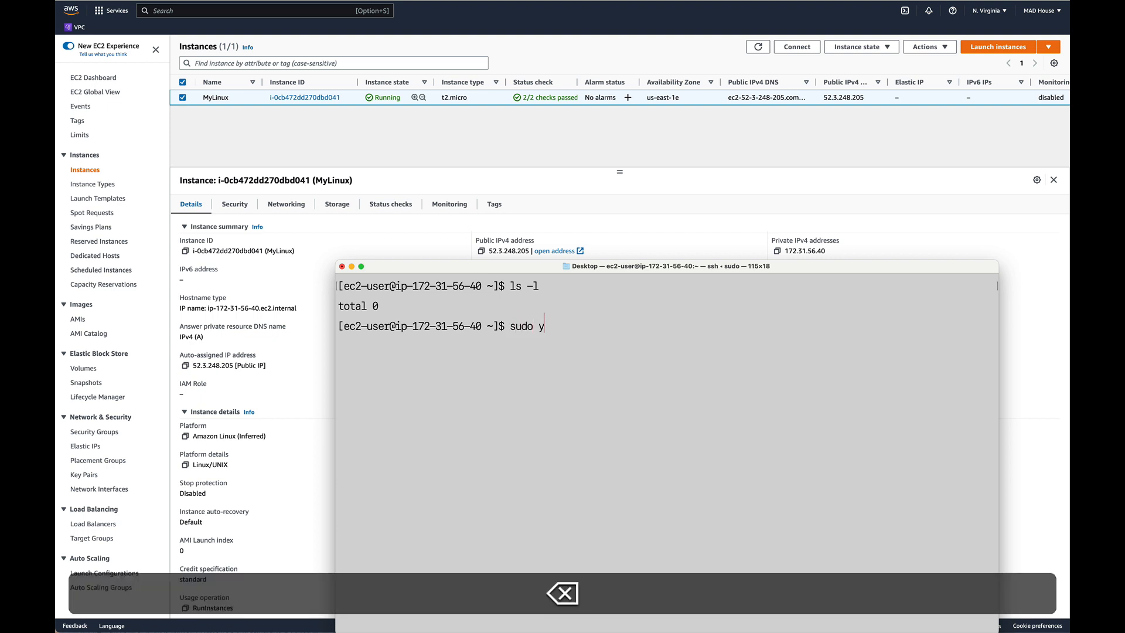
{"action": "type", "text": "um update -y"}
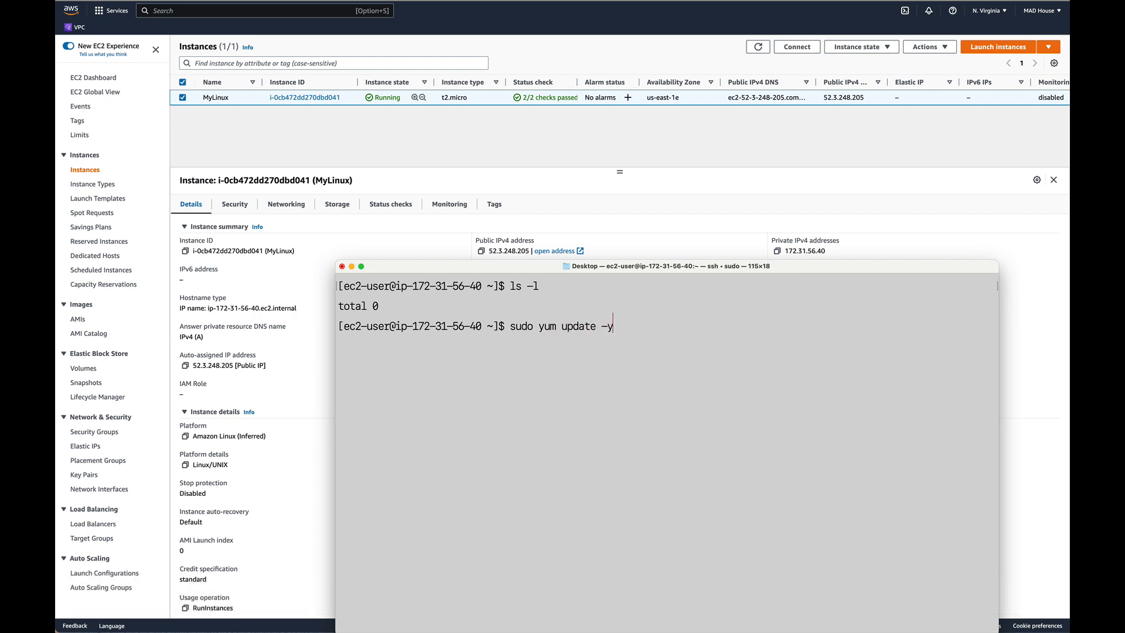
{"action": "key", "text": "Return"}
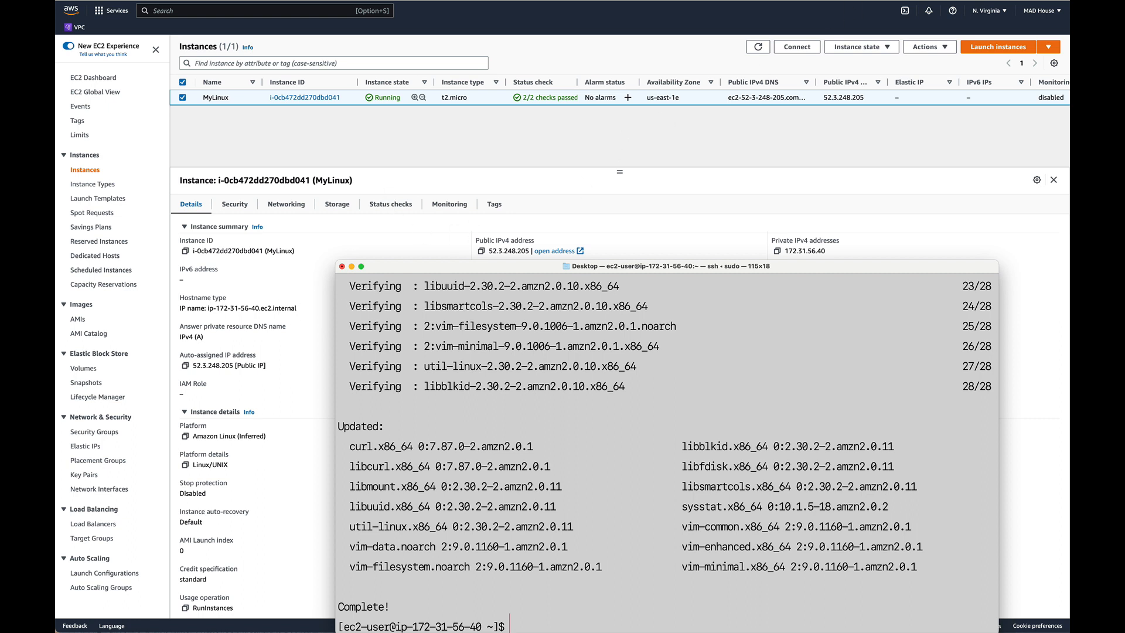
{"action": "left_click", "coordinate": [1022, 0]}
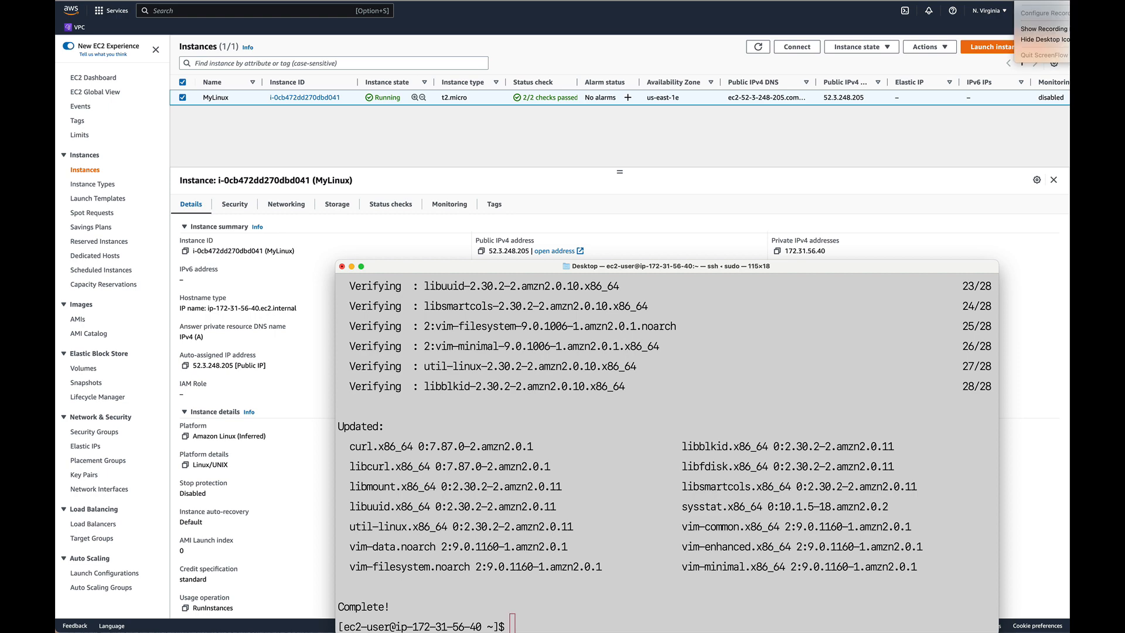